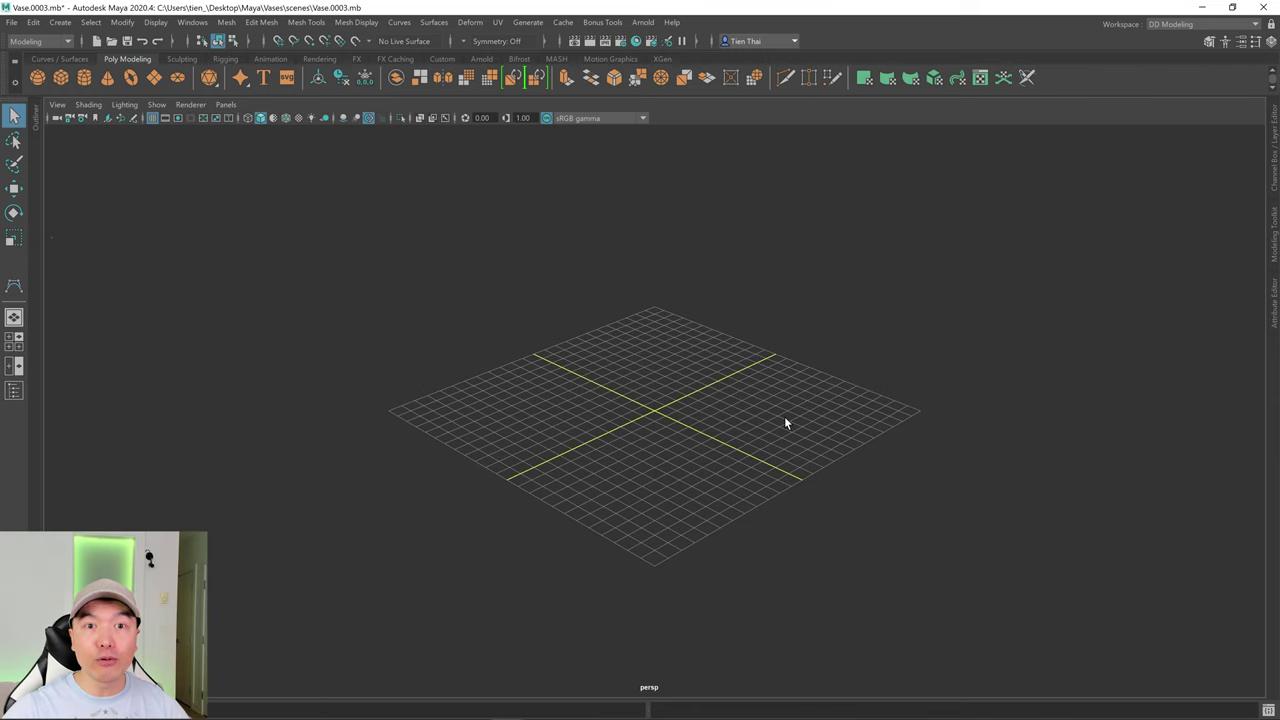
# - Show the front view with the vase reference image at full size and hide its grid
pyautogui.press('space')
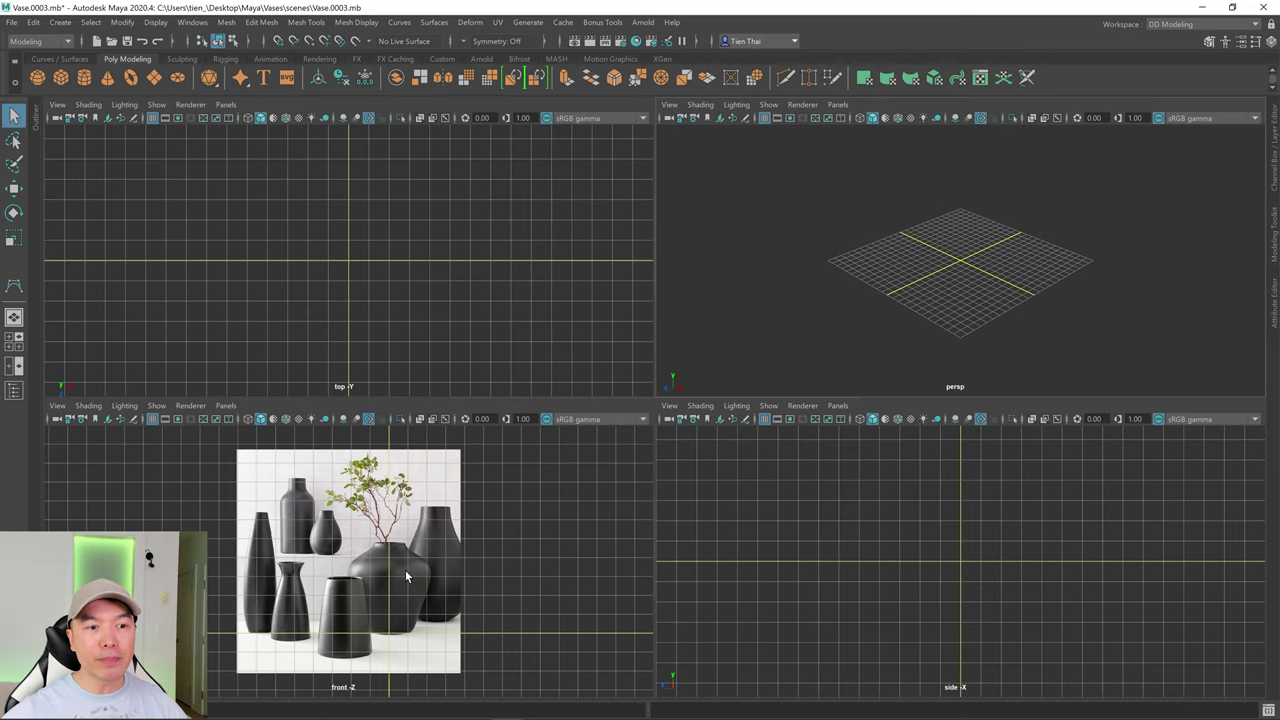
pyautogui.press('space')
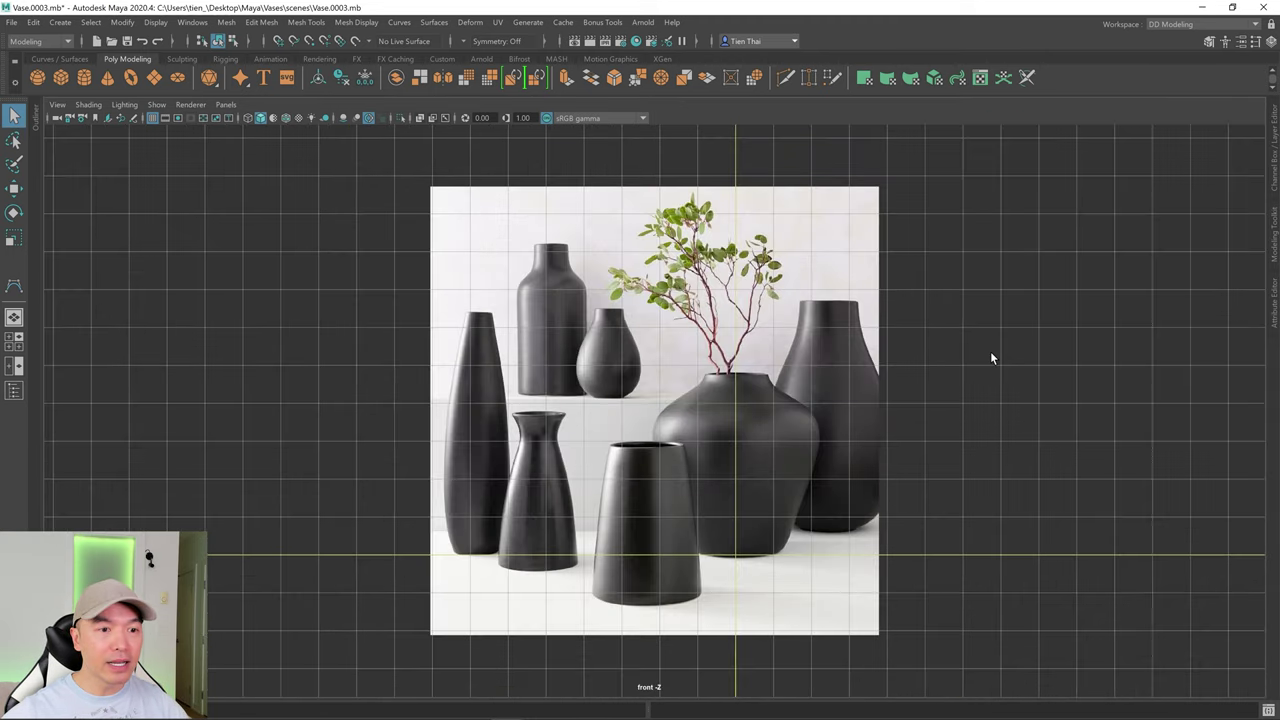
pyautogui.scroll(-3, 992, 357)
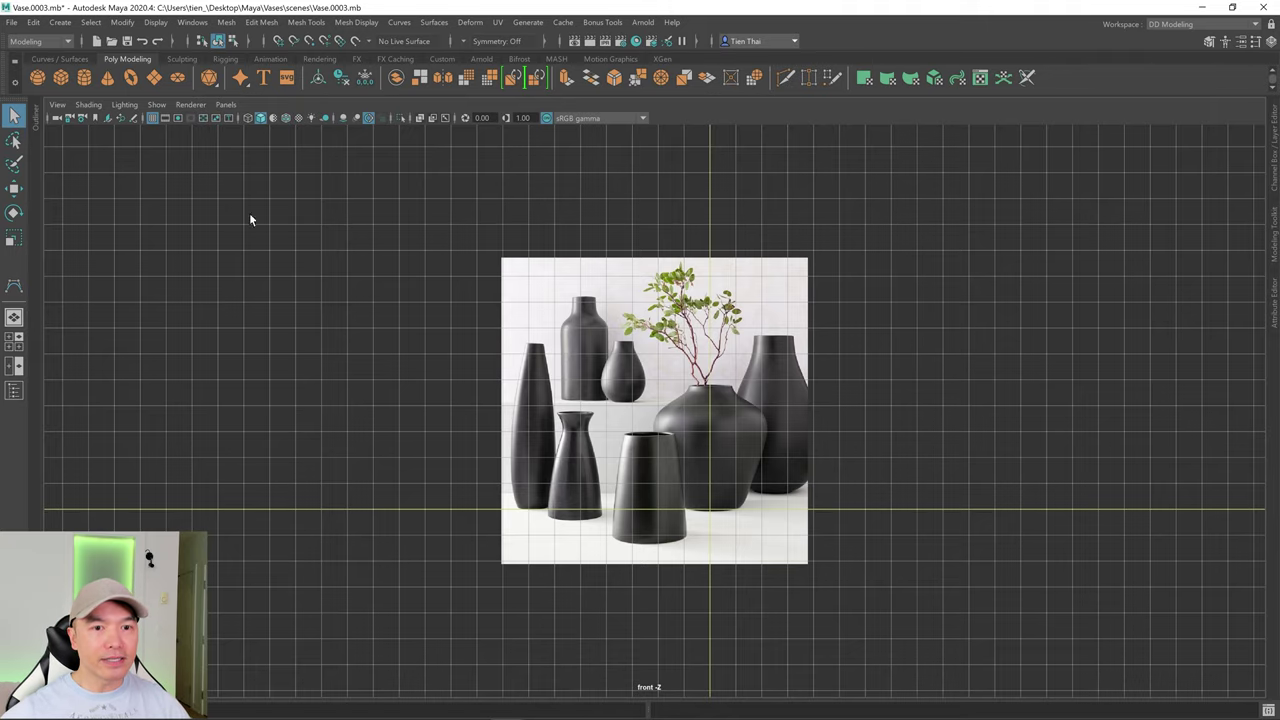
pyautogui.click(152, 118)
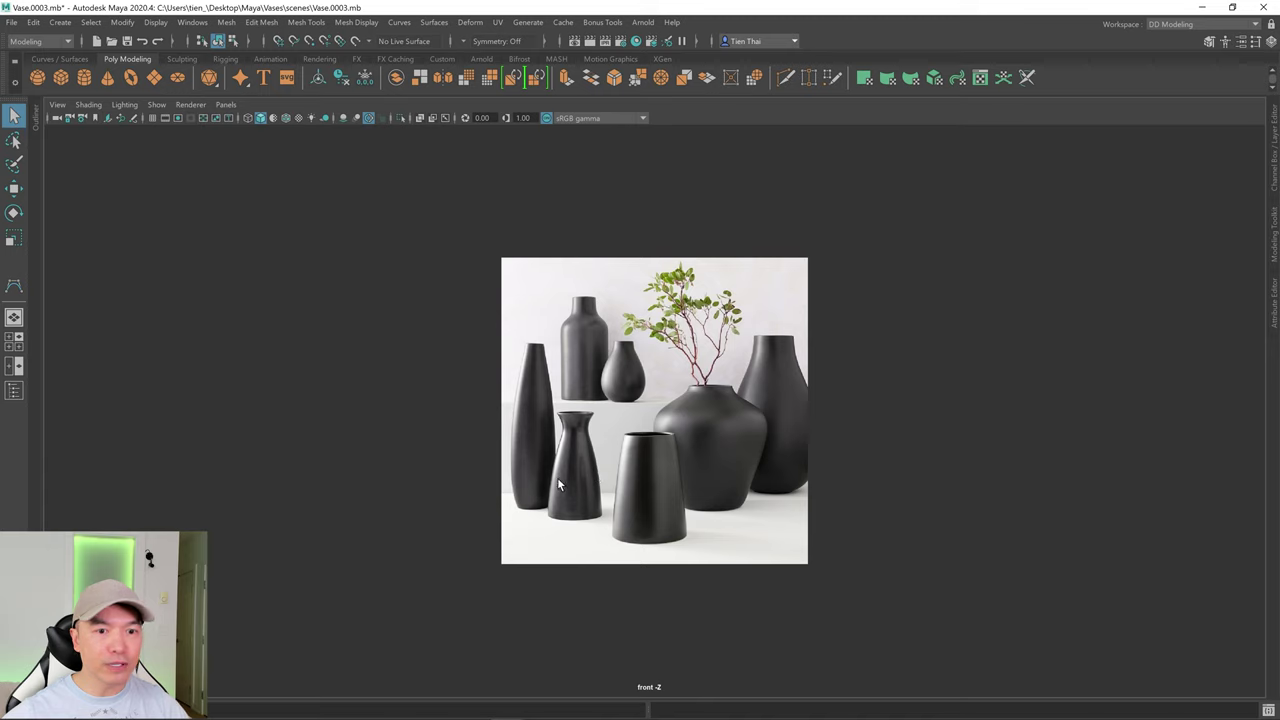
pyautogui.scroll(3, 997, 466)
pyautogui.scroll(-1, 909, 471)
pyautogui.keyDown('alt'); pyautogui.moveTo(937, 451); pyautogui.dragTo(838, 459, button='middle'); pyautogui.keyUp('alt')
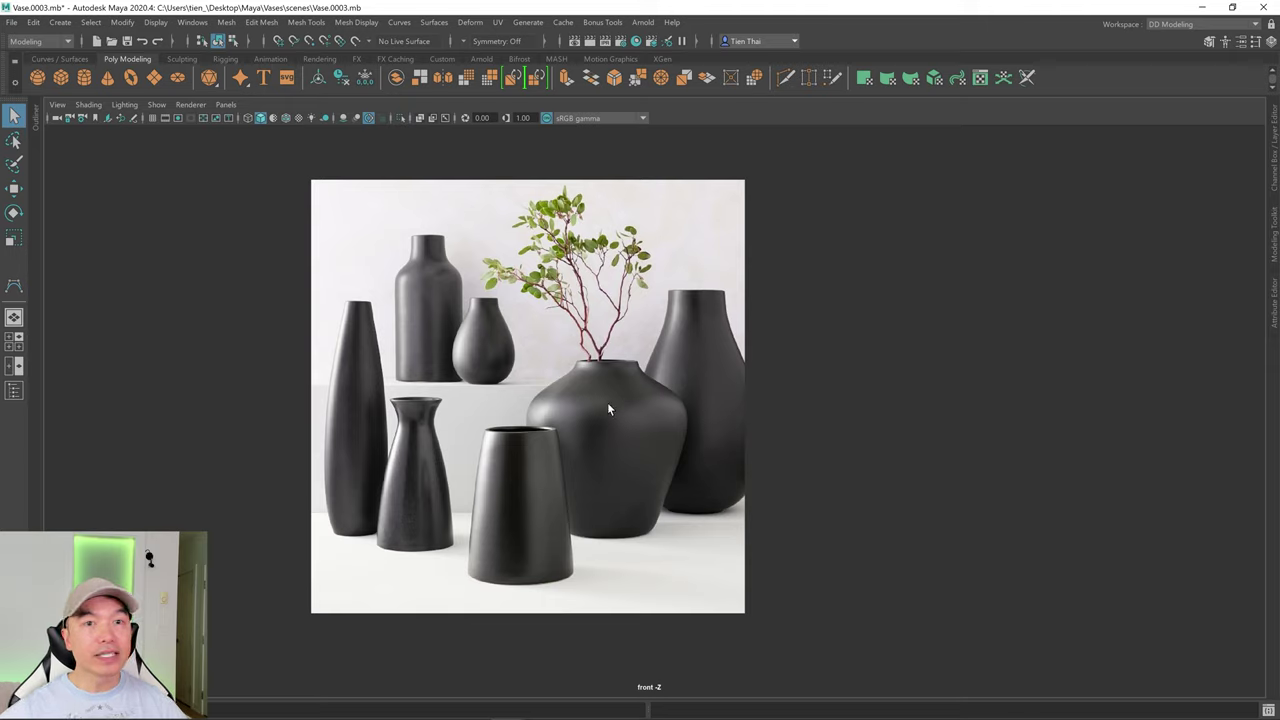
# - Draw a wavy eight-point practice curve with the CV Curve Tool in the empty space beside the reference image
pyautogui.click(60, 23)
pyautogui.moveTo(108, 122)
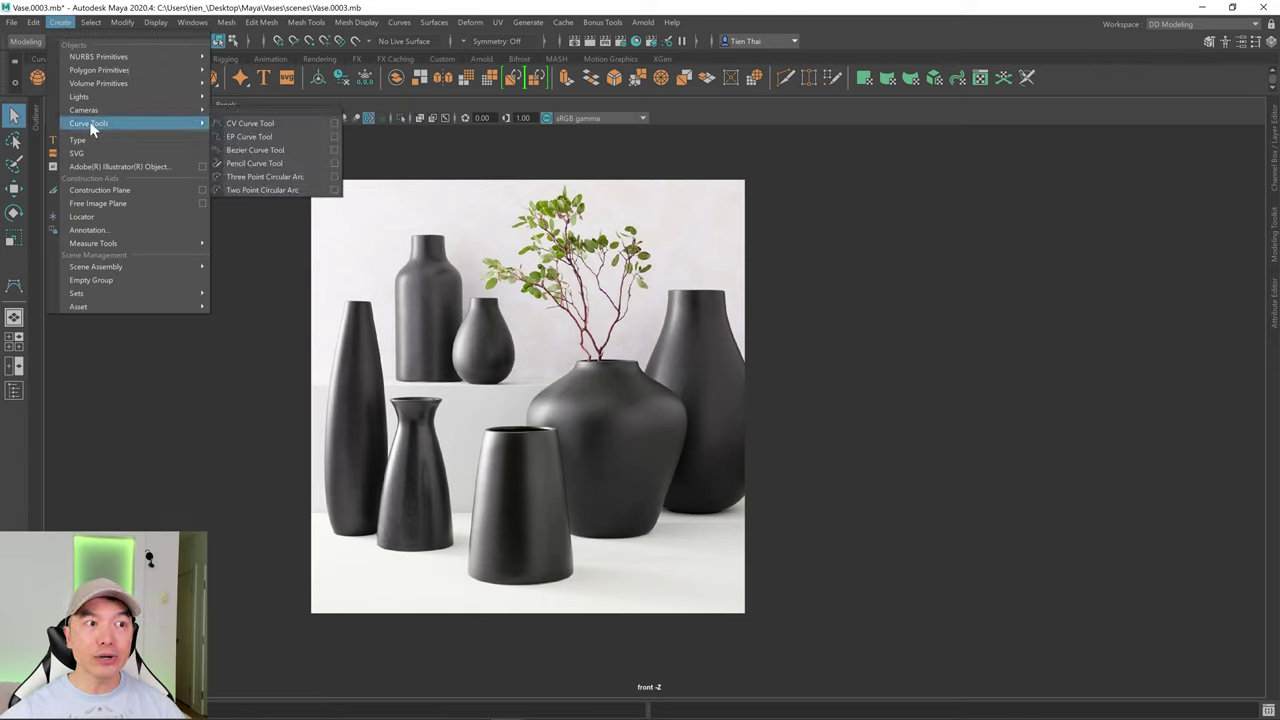
pyautogui.click(253, 125)
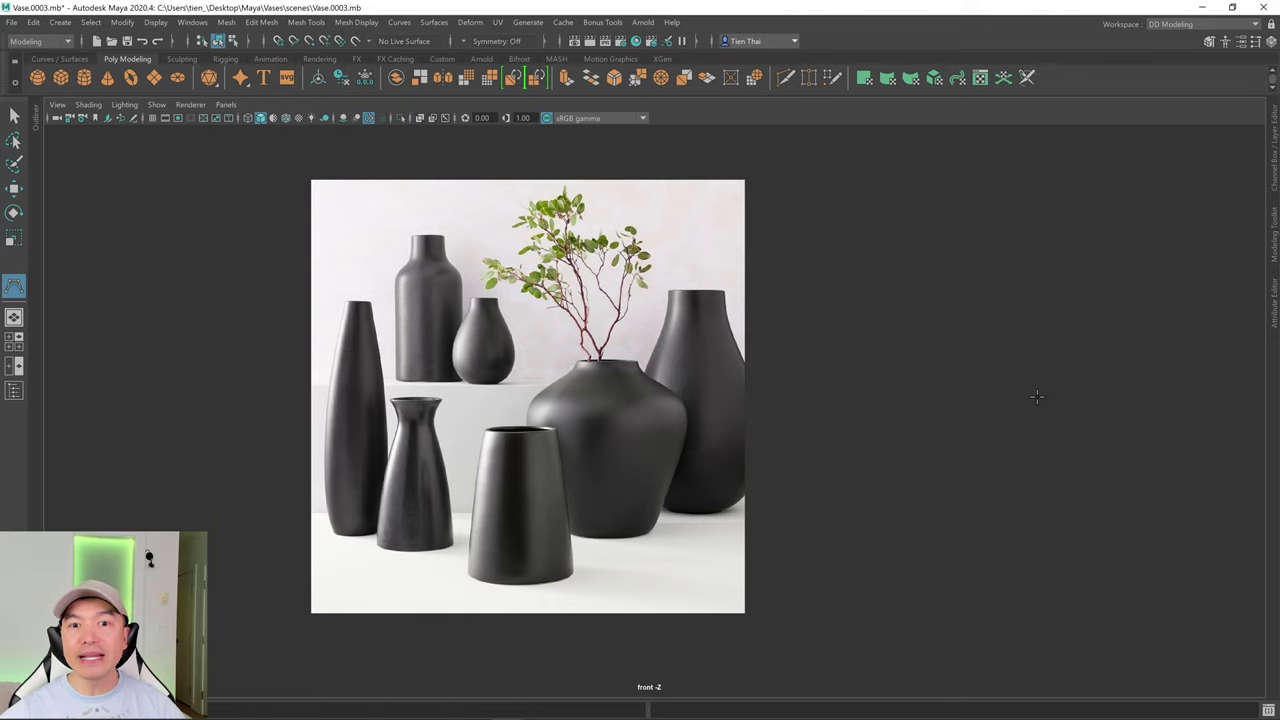
pyautogui.scroll(-1, 1107, 370)
pyautogui.scroll(-1, 937, 418)
pyautogui.keyDown('alt'); pyautogui.moveTo(925, 410); pyautogui.dragTo(835, 402, button='middle'); pyautogui.keyUp('alt')
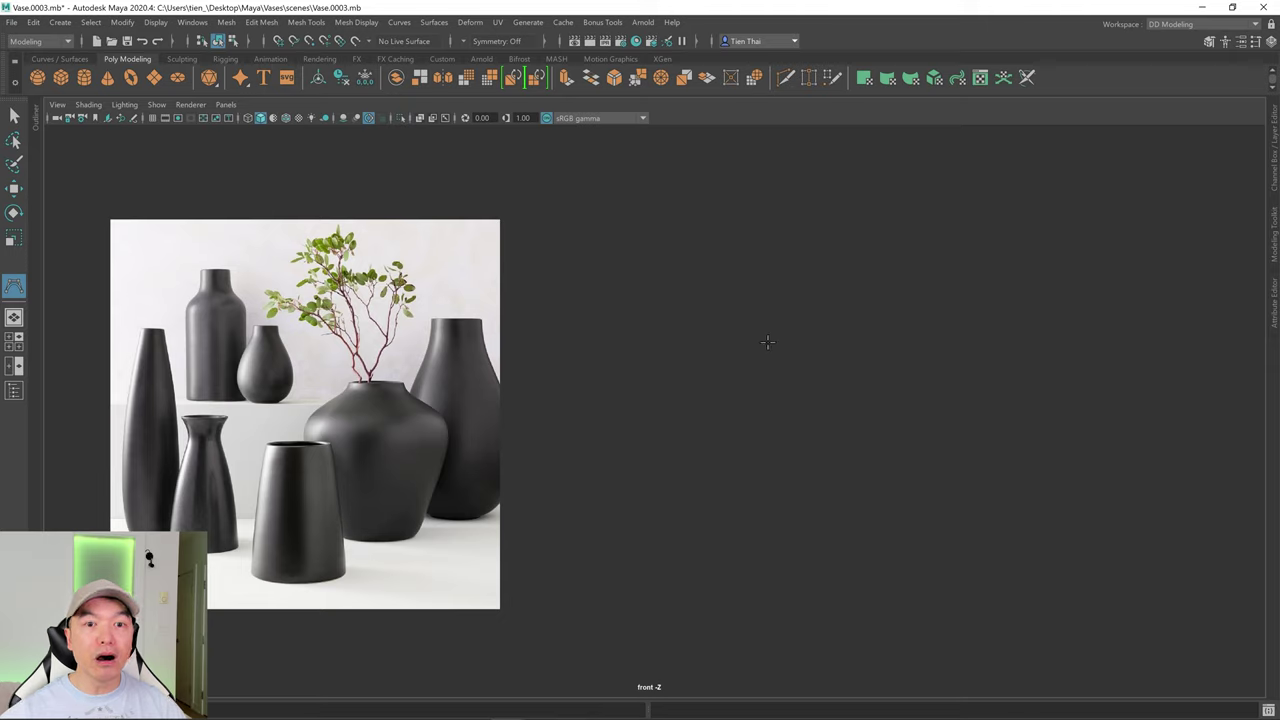
pyautogui.click(609, 336)
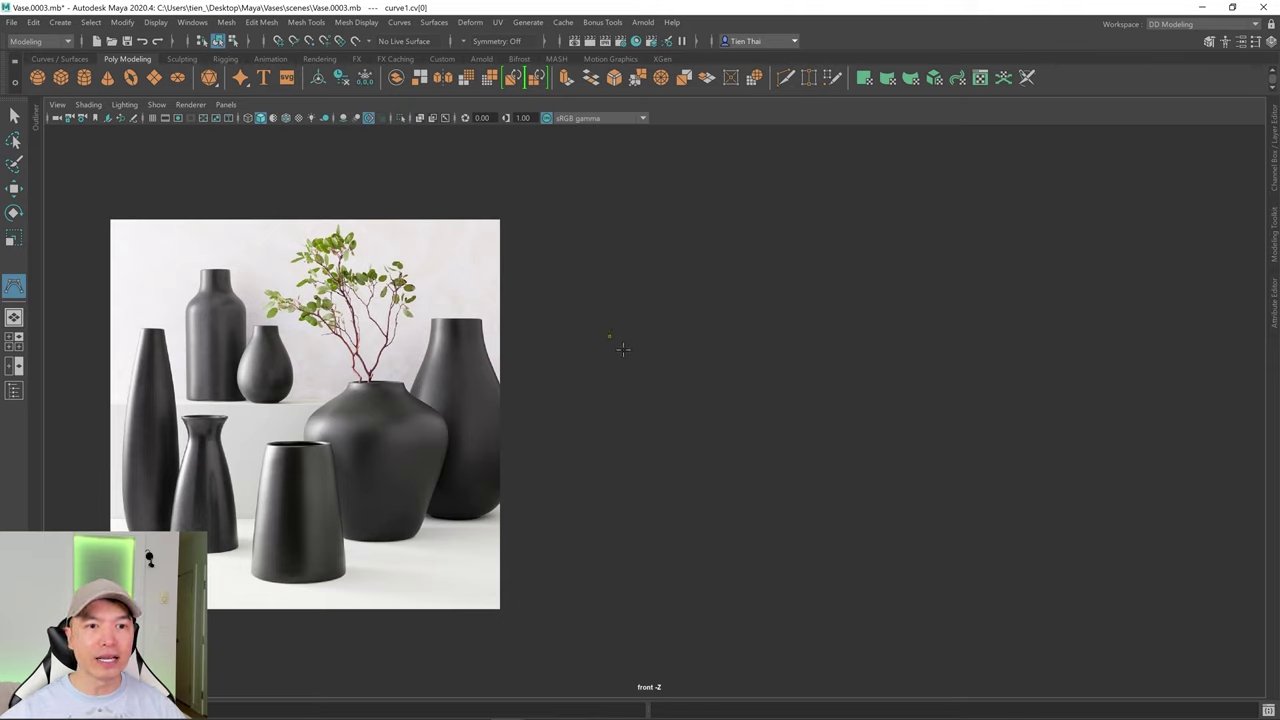
pyautogui.click(715, 273)
pyautogui.click(891, 294)
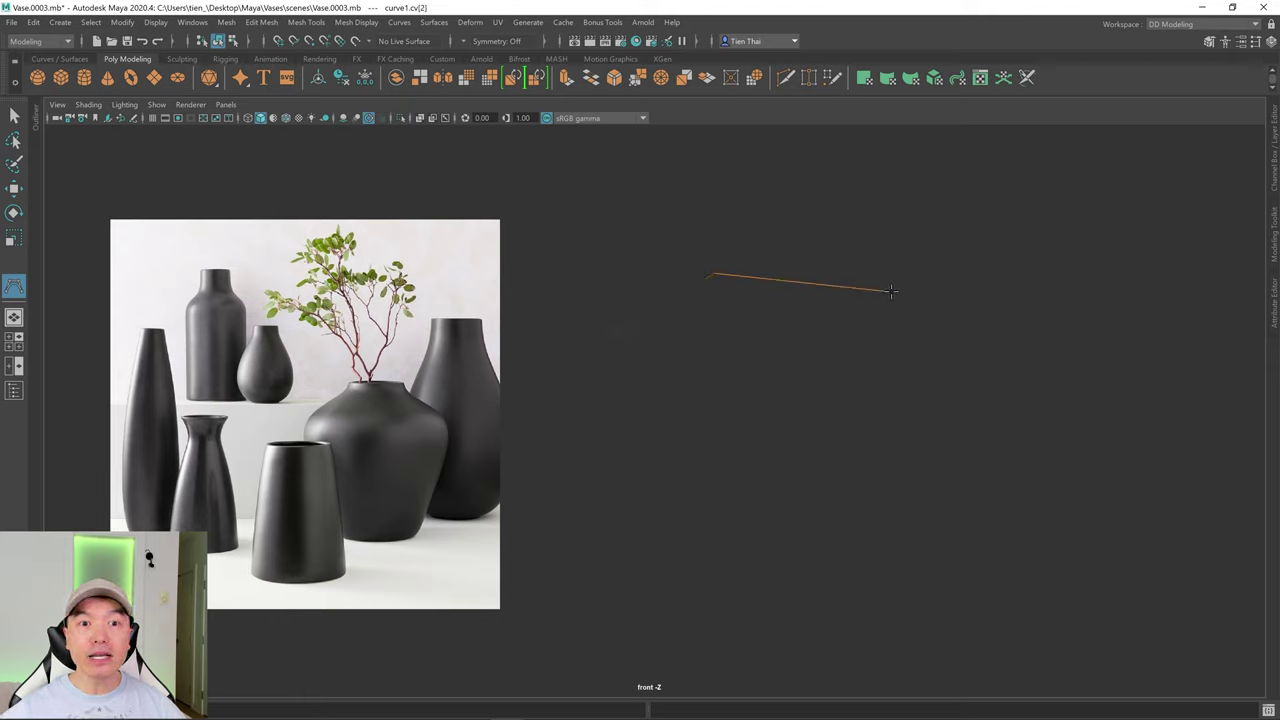
pyautogui.click(933, 385)
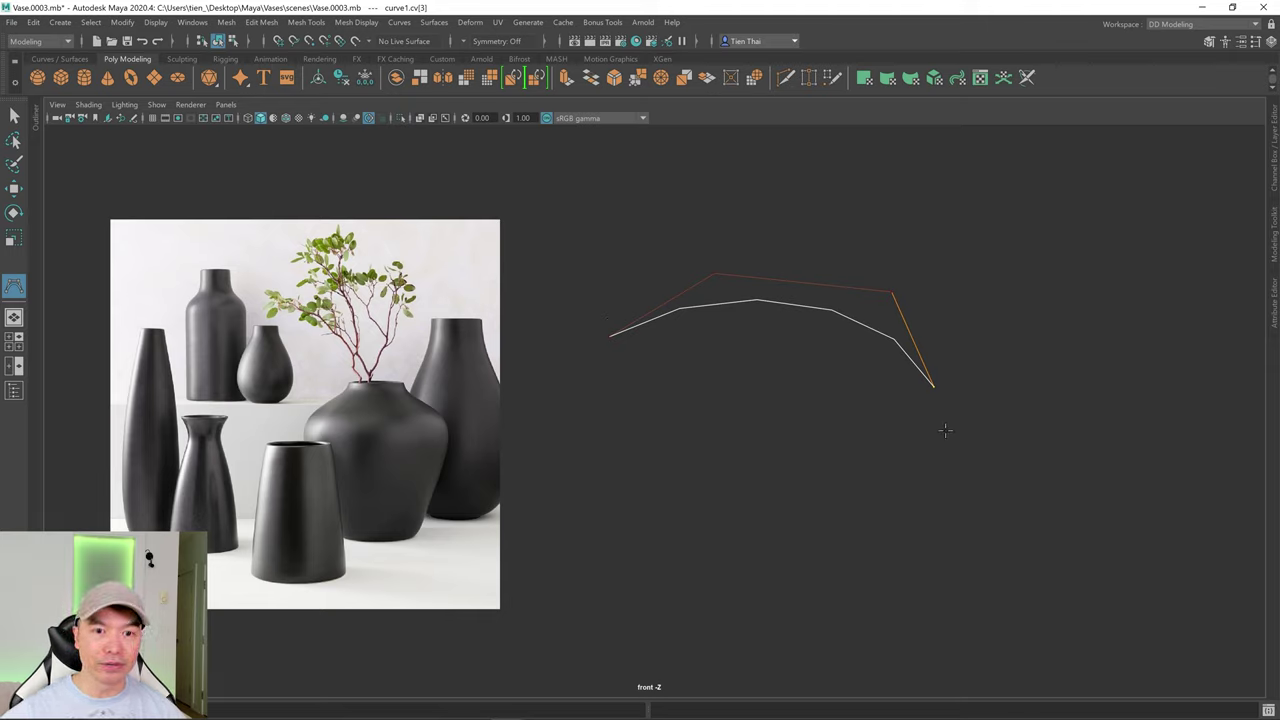
pyautogui.click(1043, 405)
pyautogui.click(1141, 354)
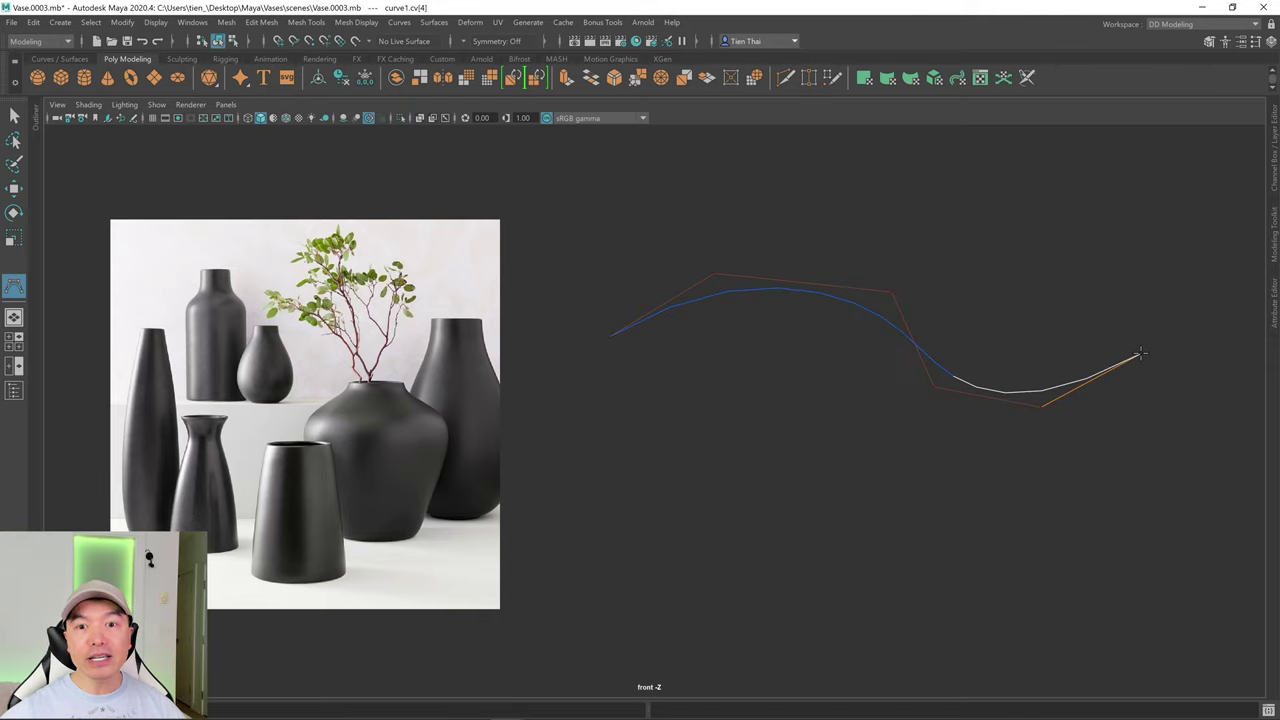
pyautogui.click(1167, 270)
pyautogui.click(1094, 210)
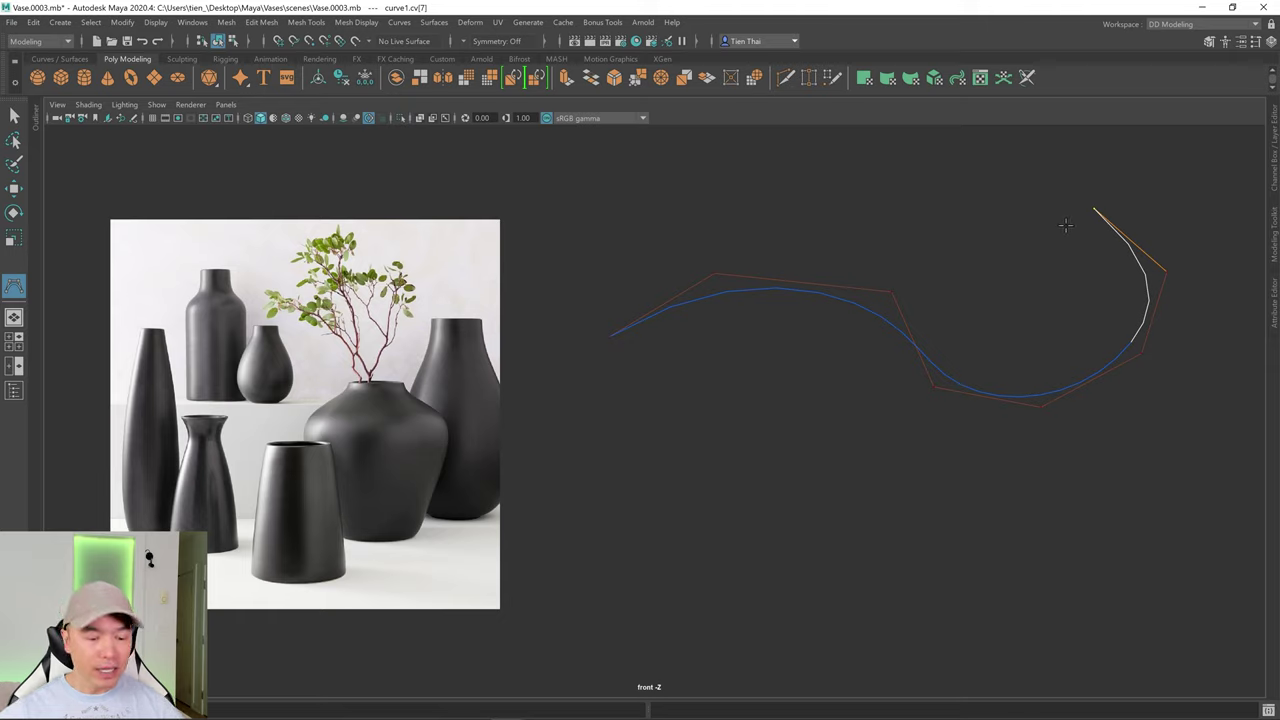
# - Remove the last two control points from the practice curve and complete it
pyautogui.press('Delete')
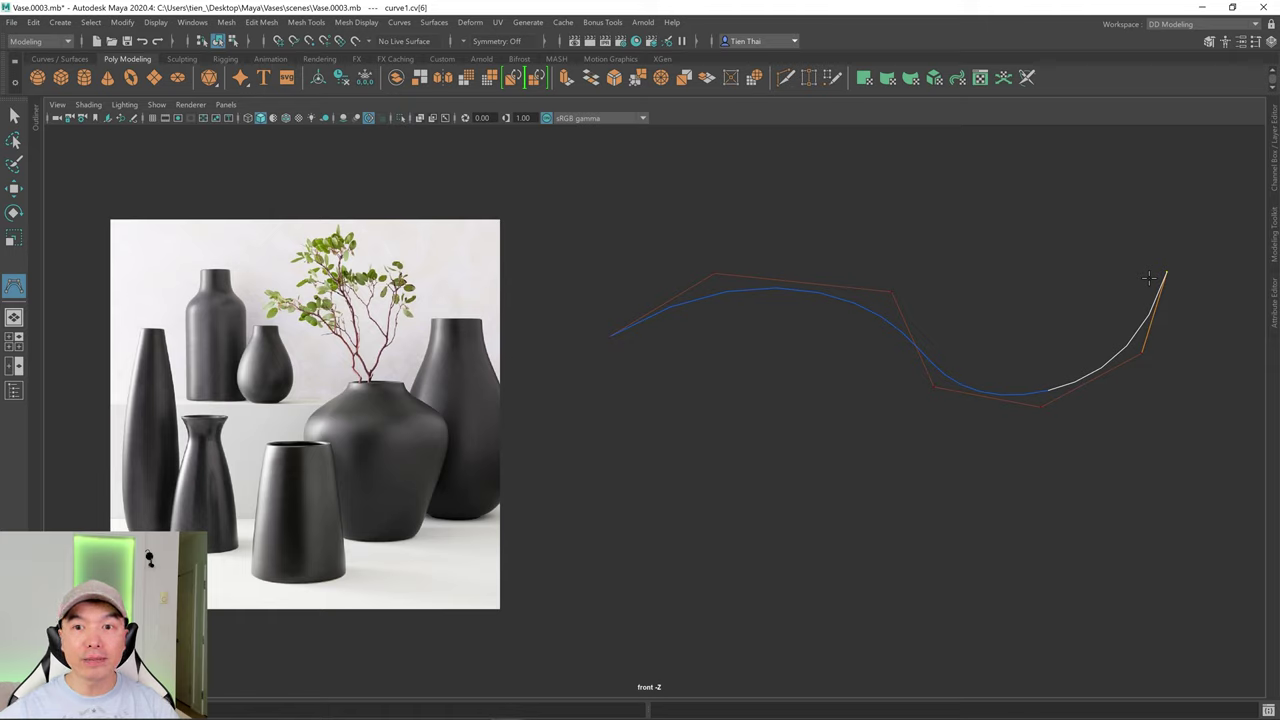
pyautogui.press('Delete')
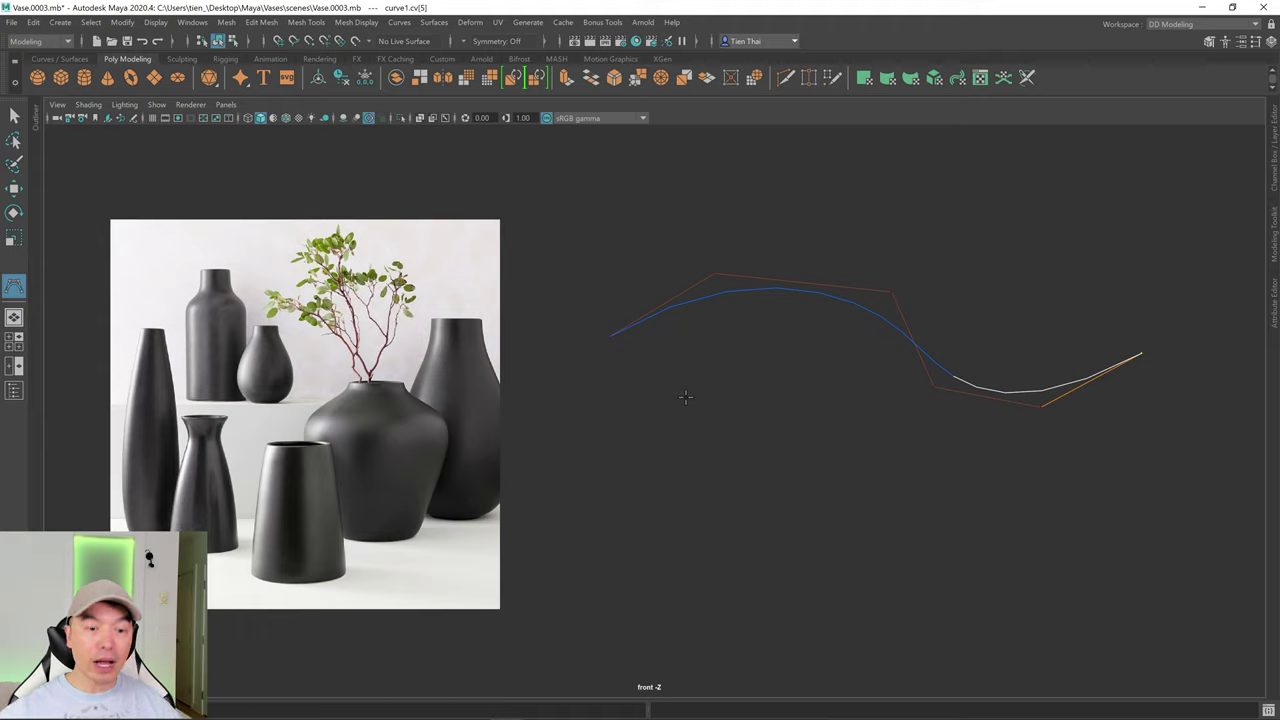
pyautogui.press('Return')
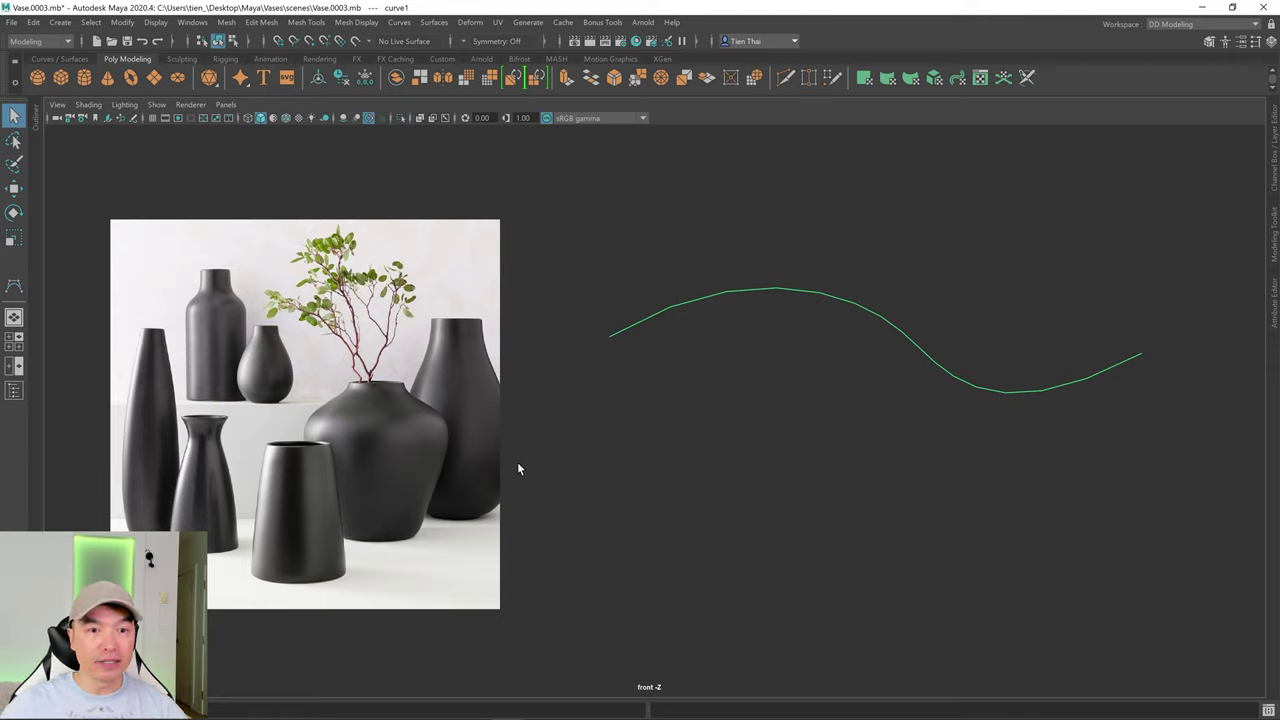
# - Delete the practice curve beside the reference image
pyautogui.moveTo(872, 278); pyautogui.dragTo(846, 386)
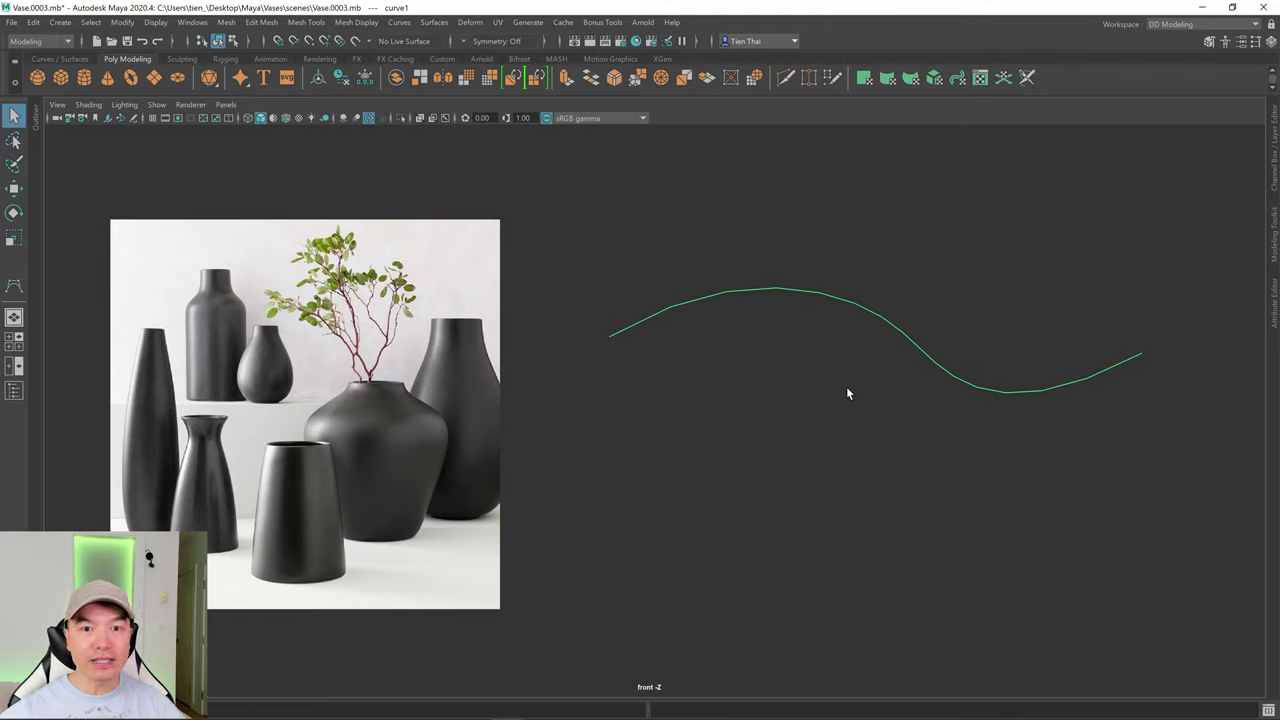
pyautogui.press('Delete')
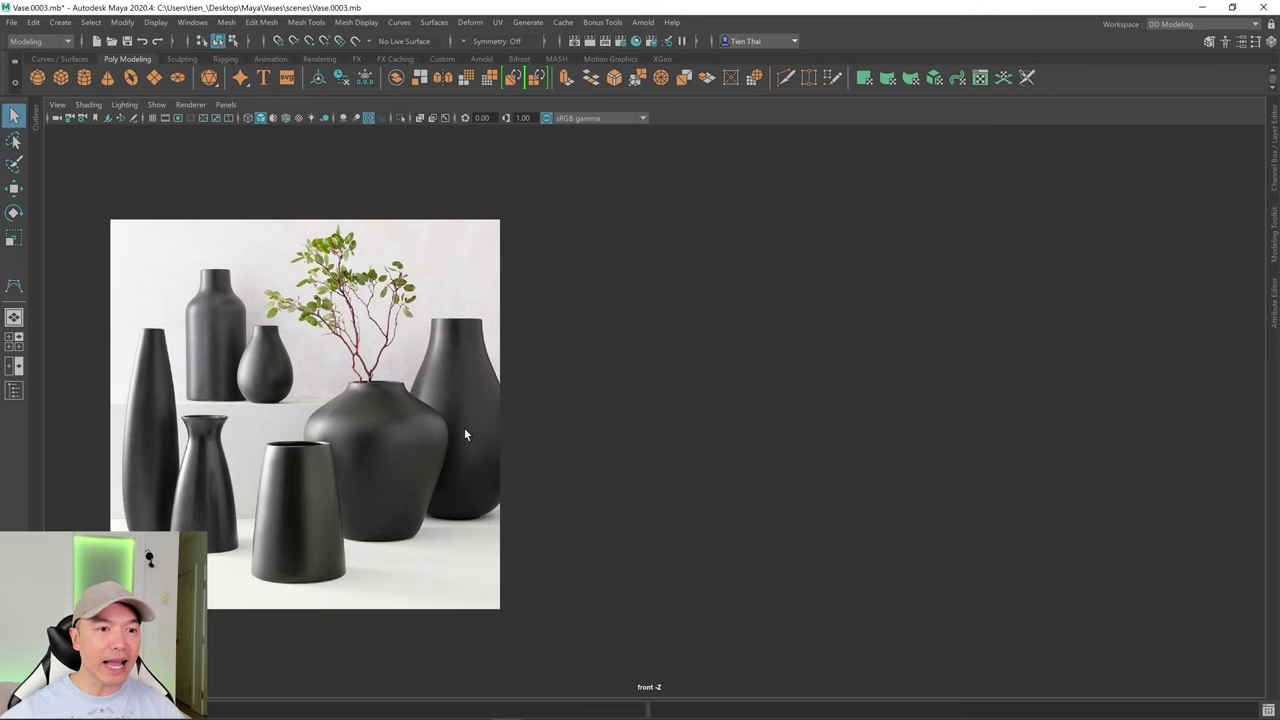
pyautogui.scroll(4, 375, 530)
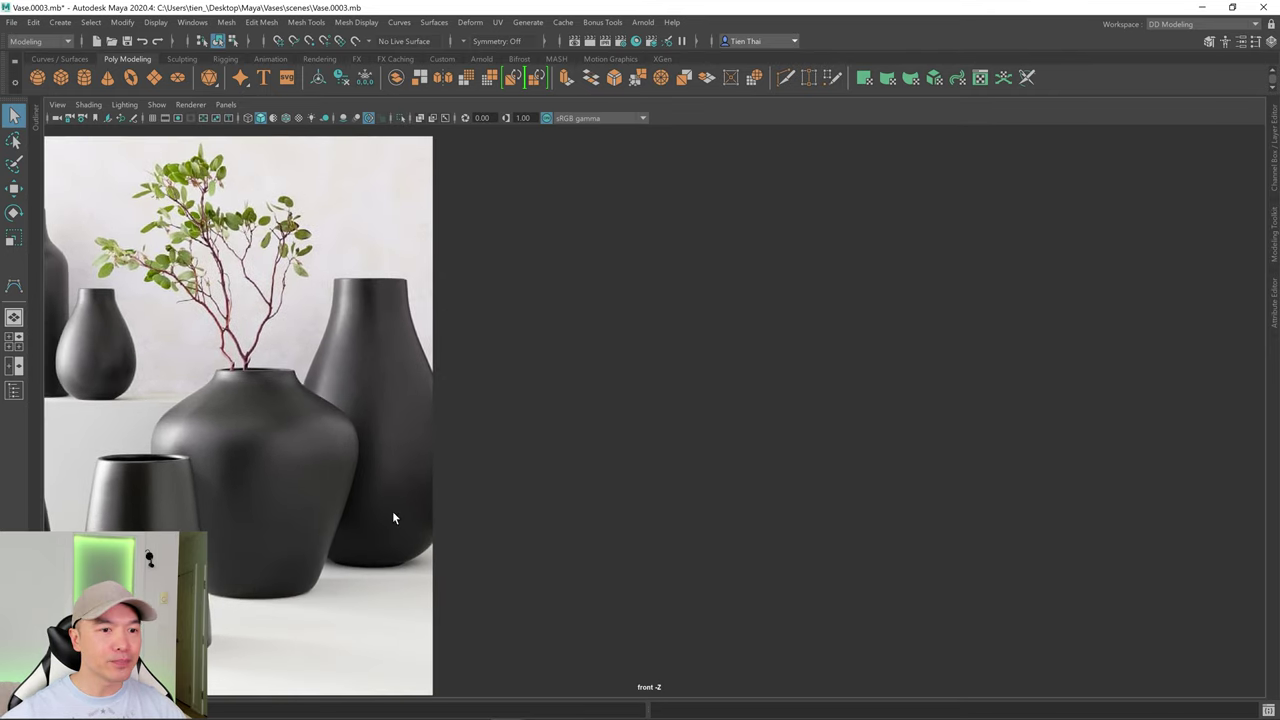
pyautogui.scroll(-2, 500, 490)
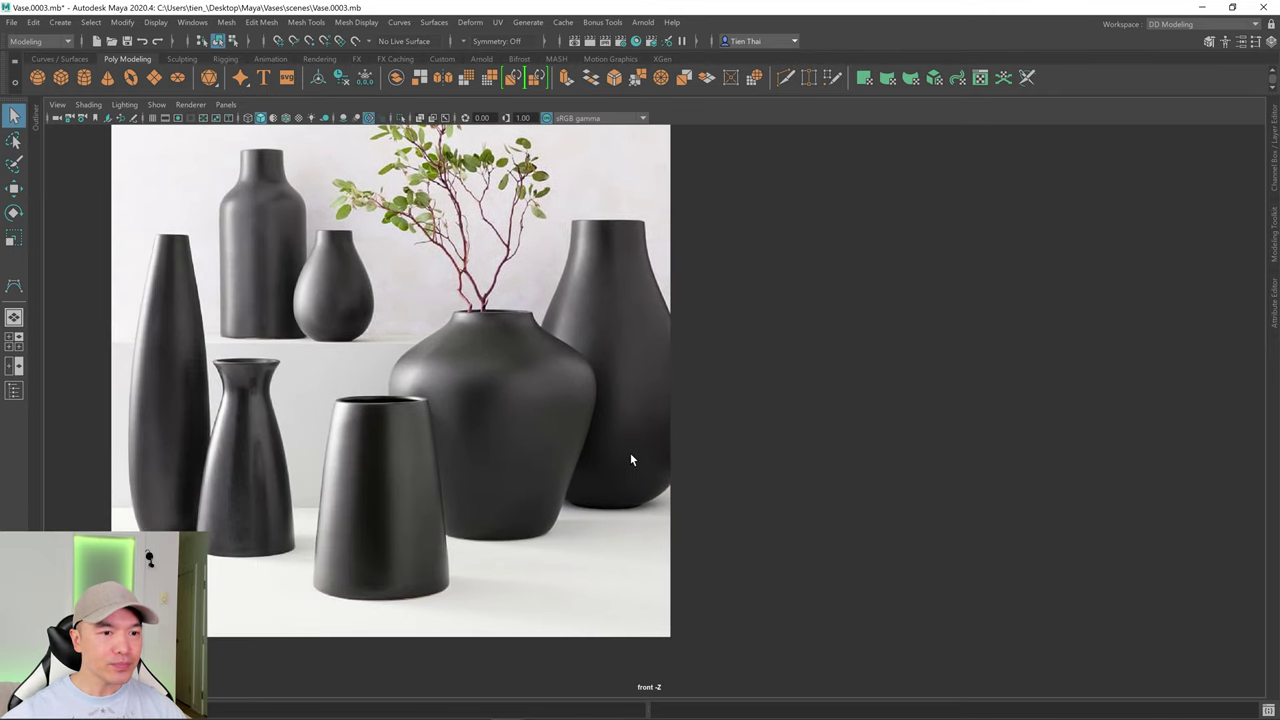
# - Turn the grid back on in the front view around the base of the wide vase
pyautogui.click(155, 118)
pyautogui.scroll(3, 600, 470)
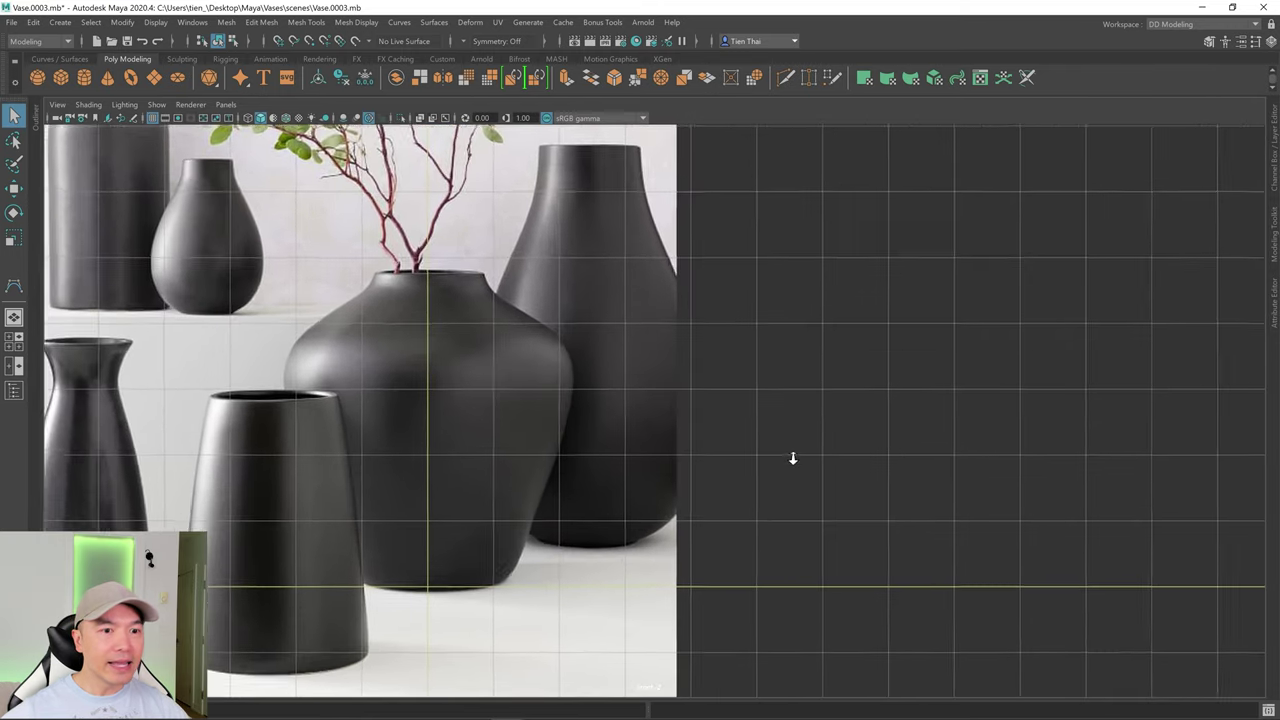
pyautogui.keyDown('alt'); pyautogui.moveTo(545, 485); pyautogui.dragTo(664, 406, button='middle'); pyautogui.keyUp('alt')
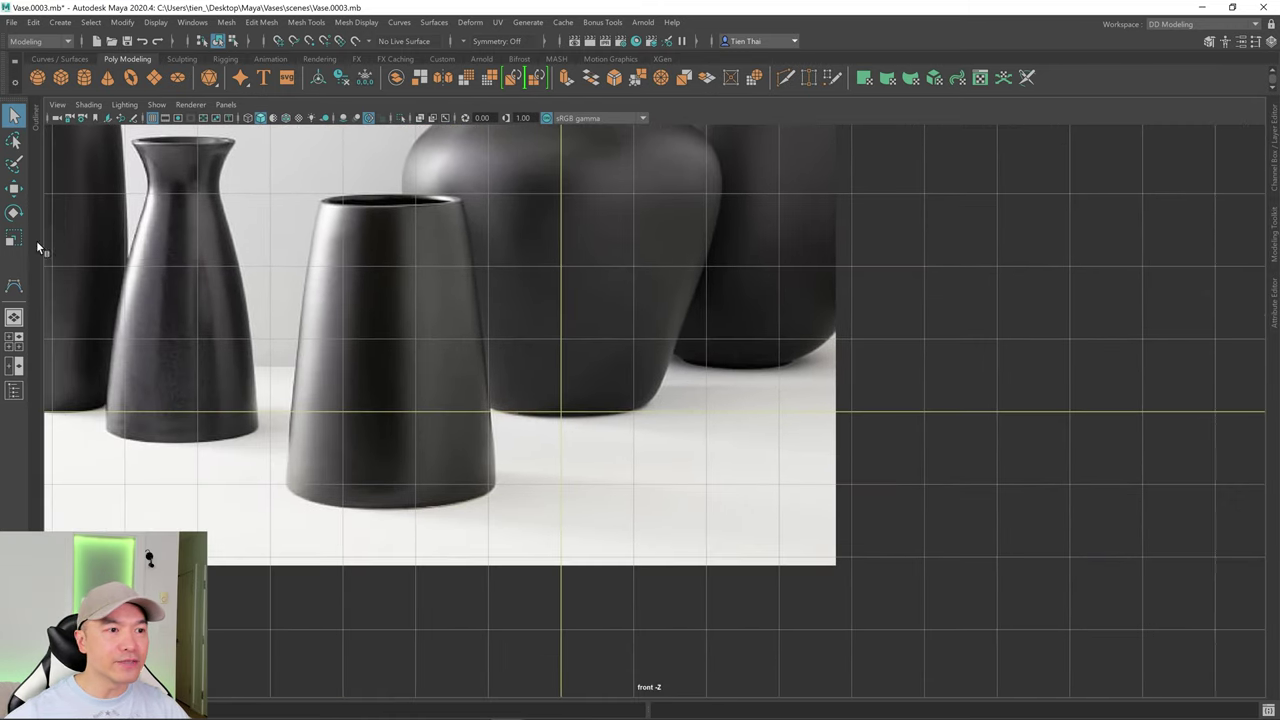
# - Start a CV curve at the grid origin, at the centre of the wide vase's base
pyautogui.click(13, 288)
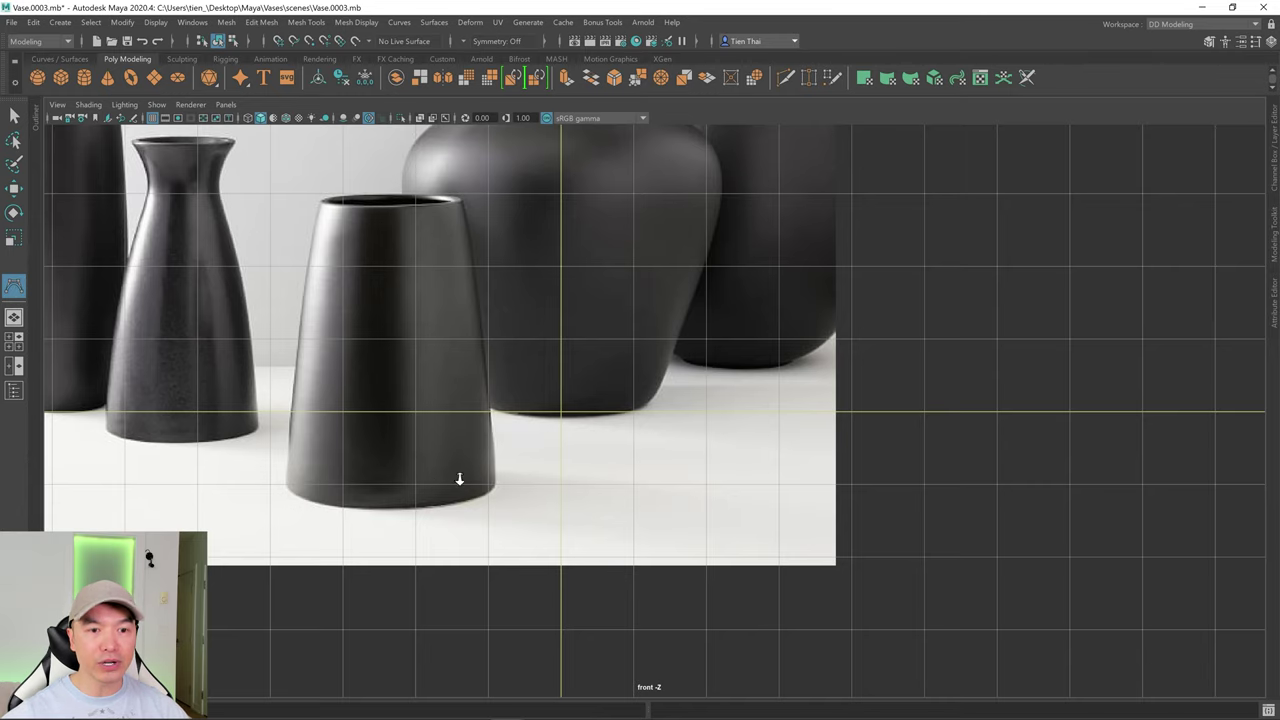
pyautogui.keyDown('alt'); pyautogui.moveTo(459, 479); pyautogui.dragTo(520, 463, button='right'); pyautogui.keyUp('alt')
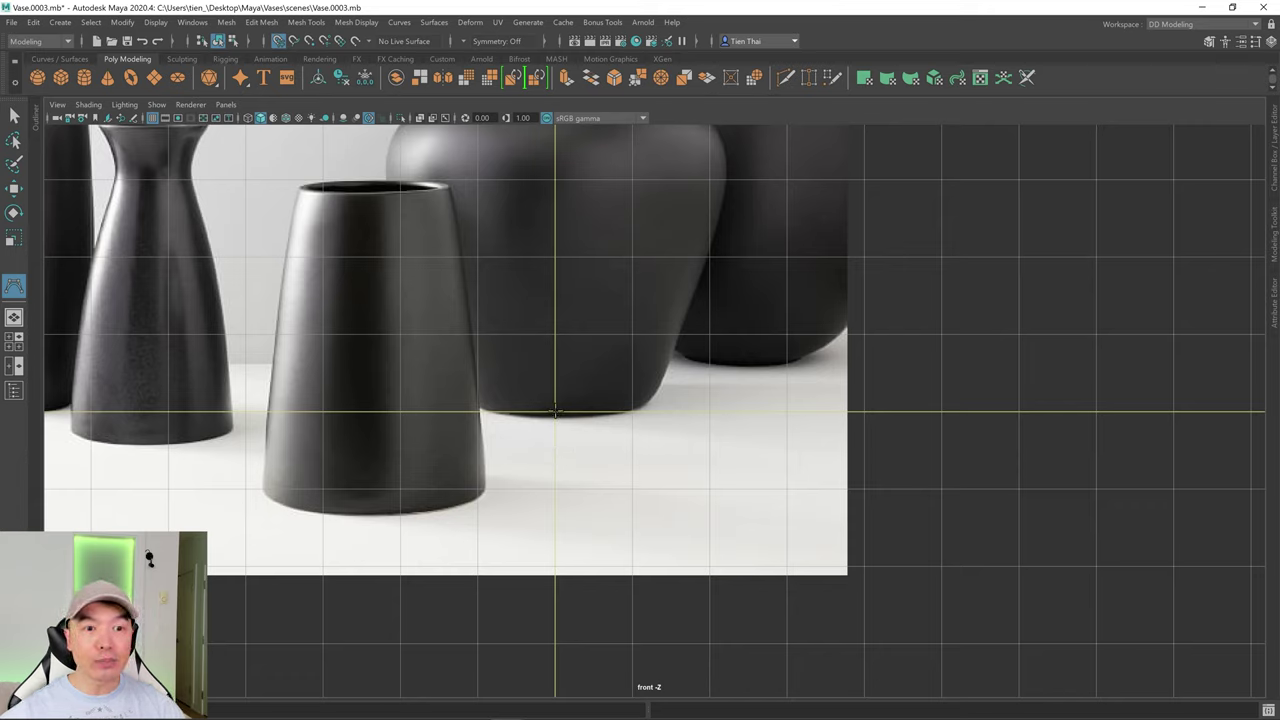
pyautogui.keyDown('alt'); pyautogui.moveTo(564, 396); pyautogui.dragTo(720, 461, button='middle'); pyautogui.keyUp('alt')
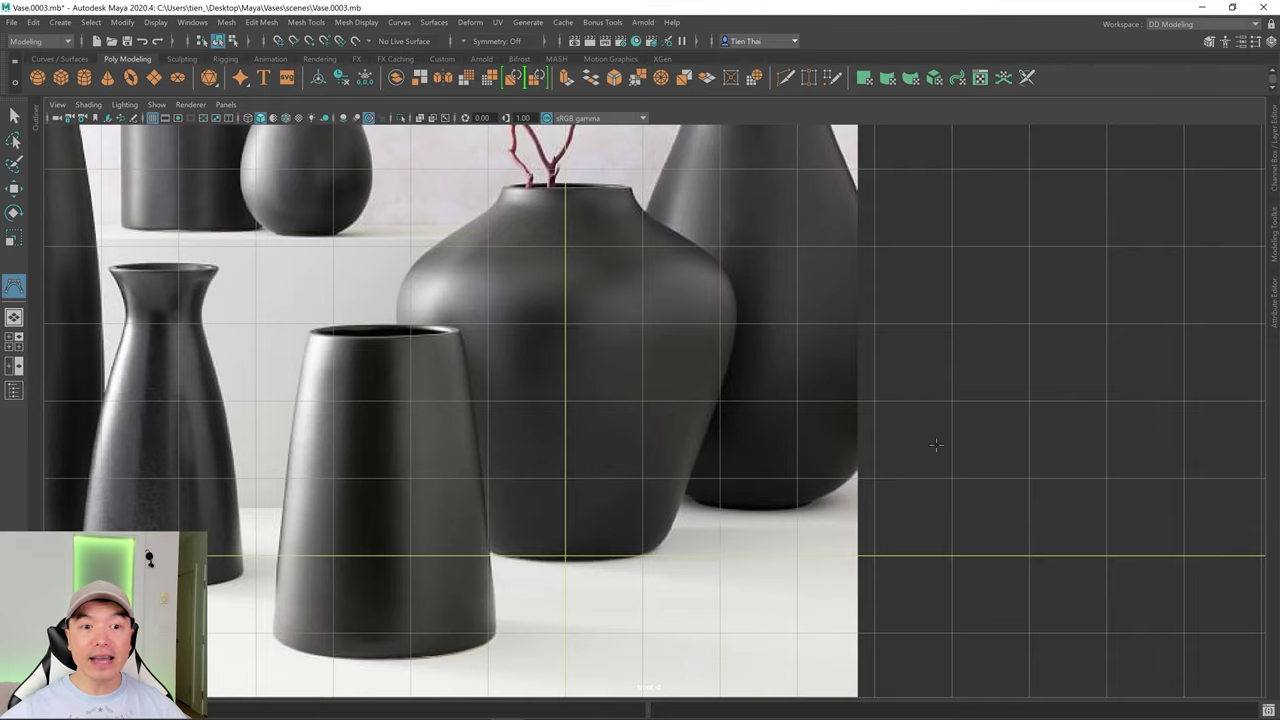
pyautogui.scroll(-5, 674, 564)
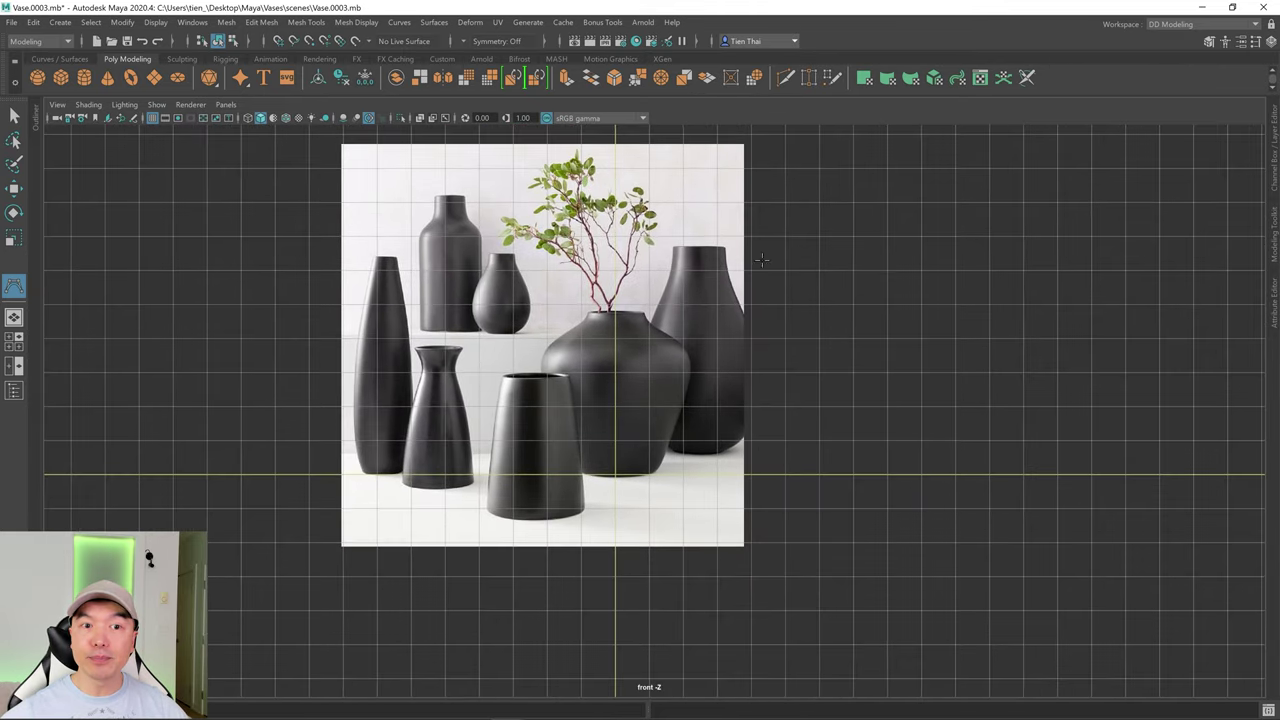
pyautogui.scroll(5, 550, 443)
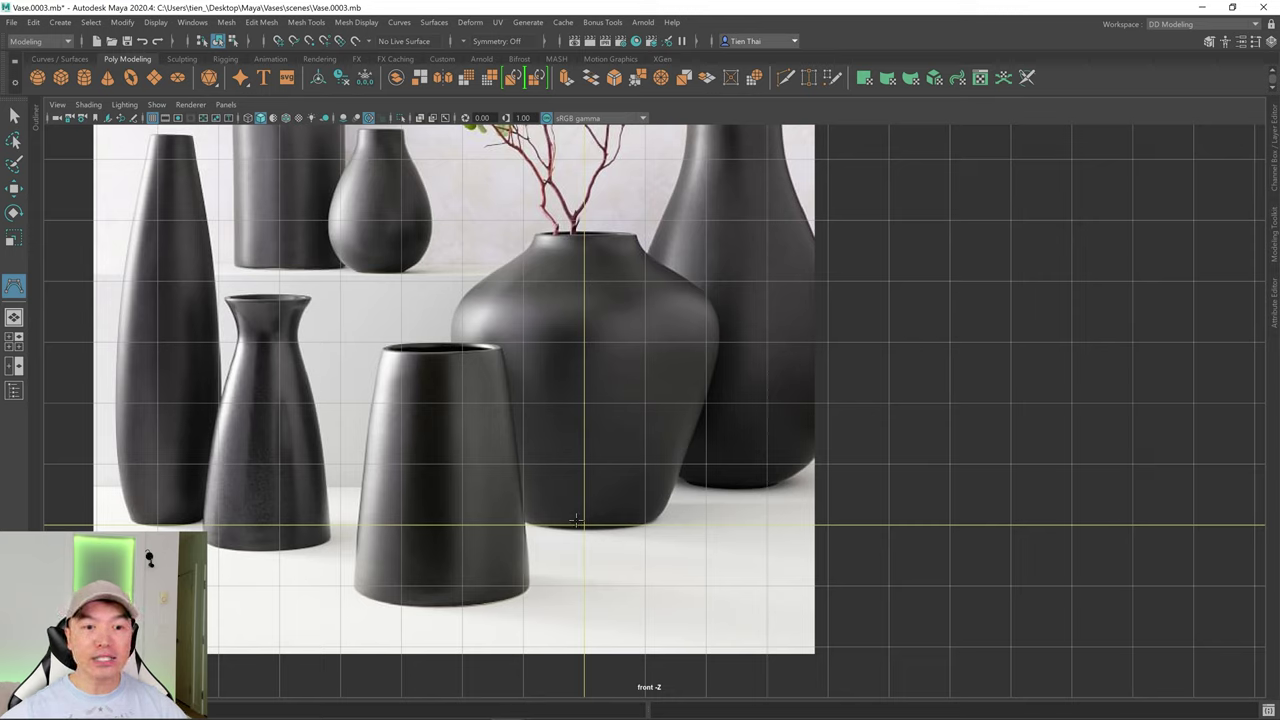
pyautogui.keyDown('alt'); pyautogui.moveTo(543, 549); pyautogui.dragTo(707, 545, button='right'); pyautogui.keyUp('alt')
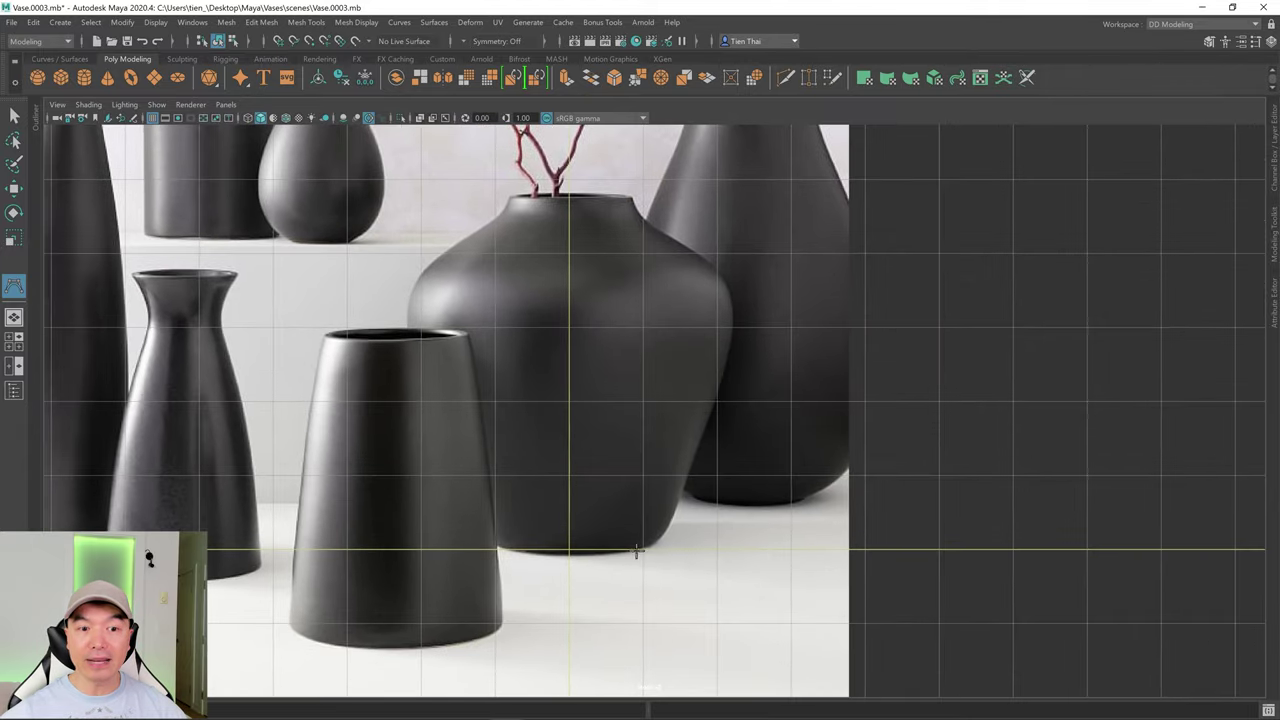
pyautogui.keyDown('alt'); pyautogui.moveTo(551, 560); pyautogui.dragTo(830, 563, button='right'); pyautogui.keyUp('alt')
pyautogui.keyDown('alt'); pyautogui.moveTo(830, 563); pyautogui.dragTo(674, 477, button='middle'); pyautogui.keyUp('alt')
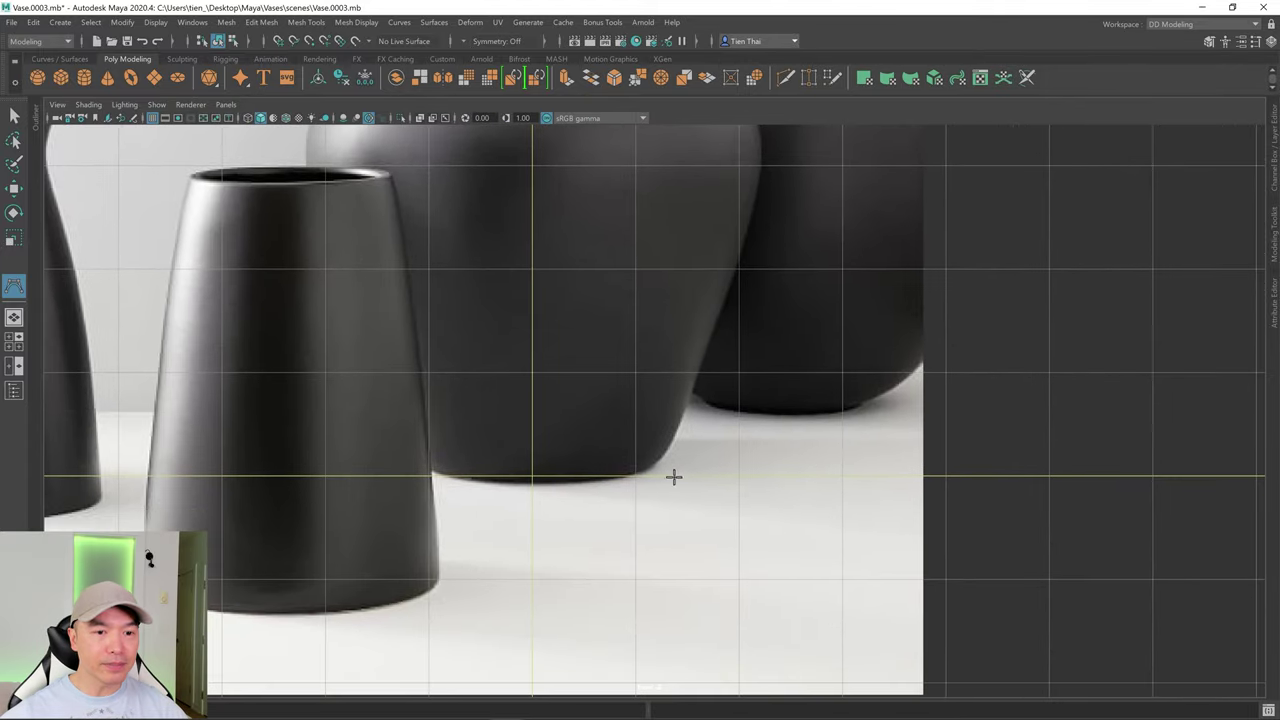
pyautogui.click(531, 476)
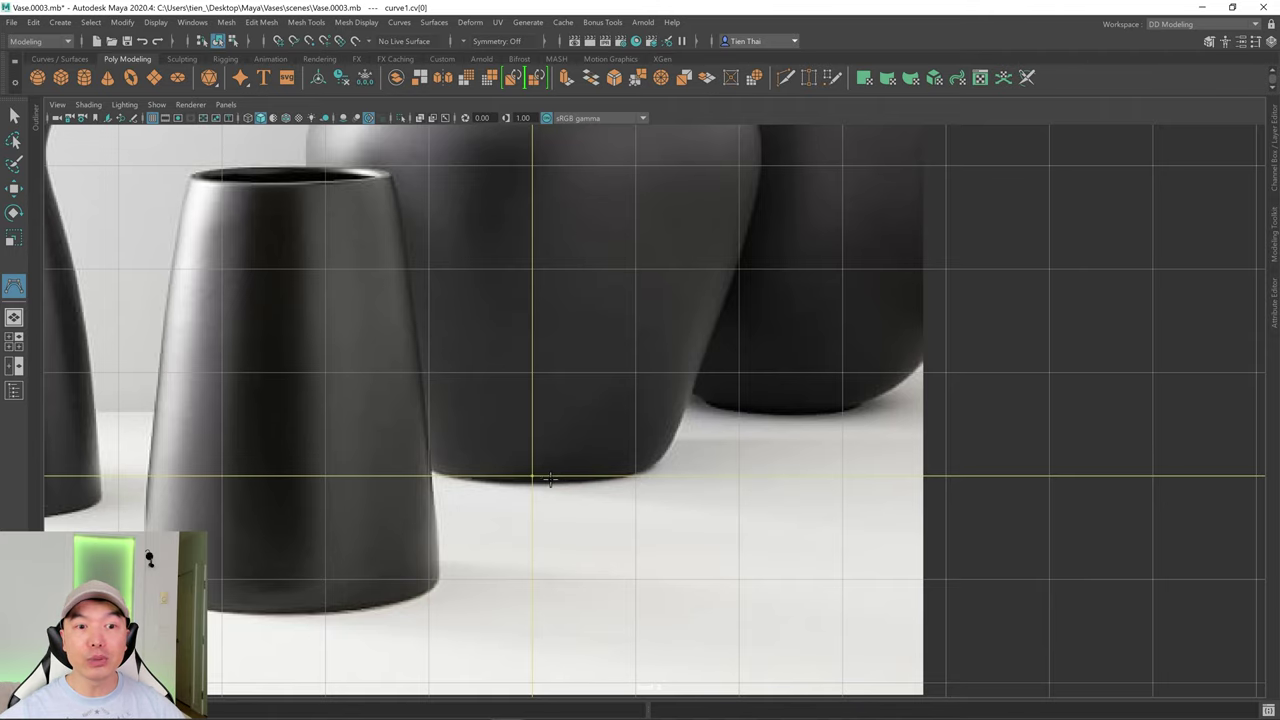
# - Extend the CV curve along the vase's base to its outer corner and add a control point just above that corner
pyautogui.click(630, 476)
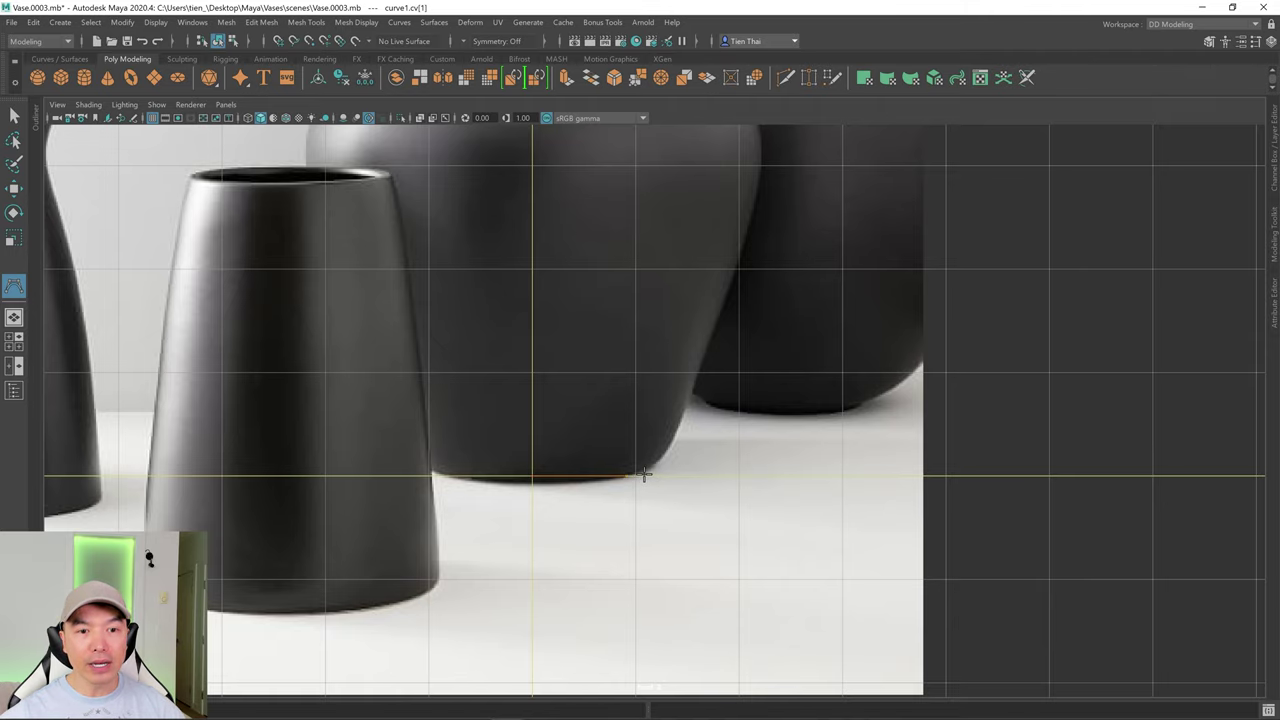
pyautogui.click(647, 476)
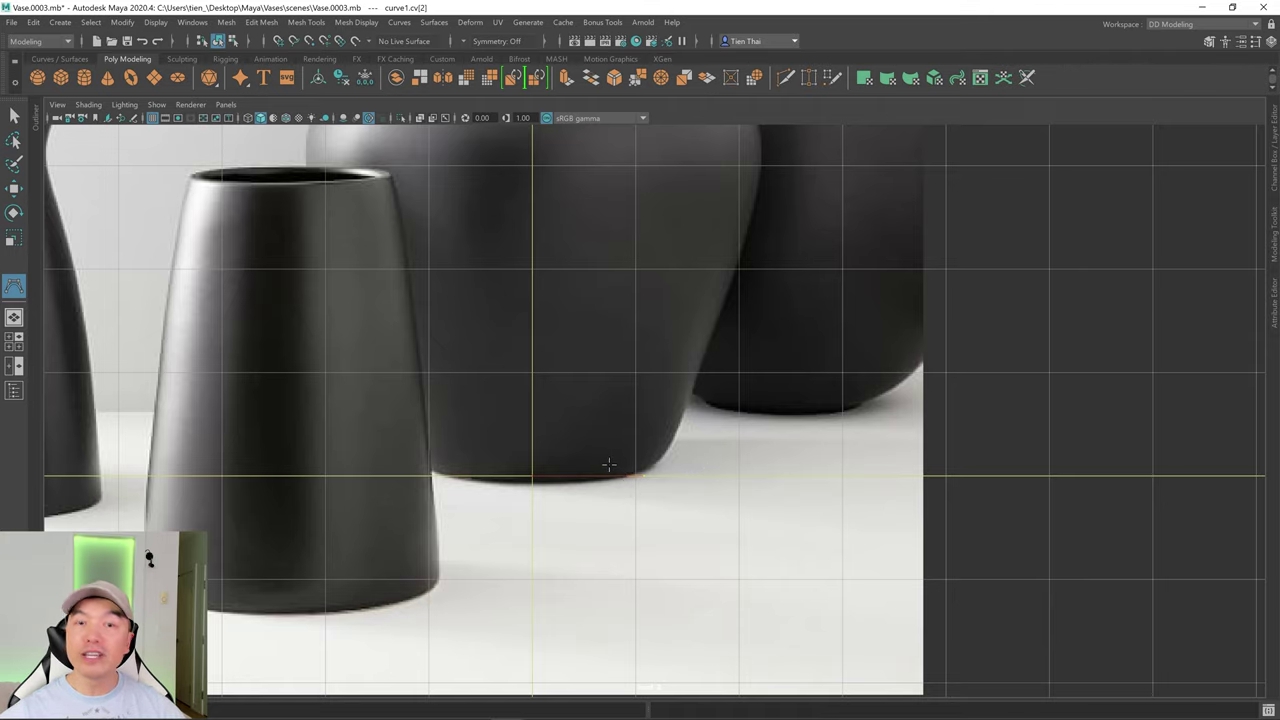
pyautogui.keyDown('alt'); pyautogui.moveTo(545, 516); pyautogui.dragTo(800, 500, button='right'); pyautogui.keyUp('alt')
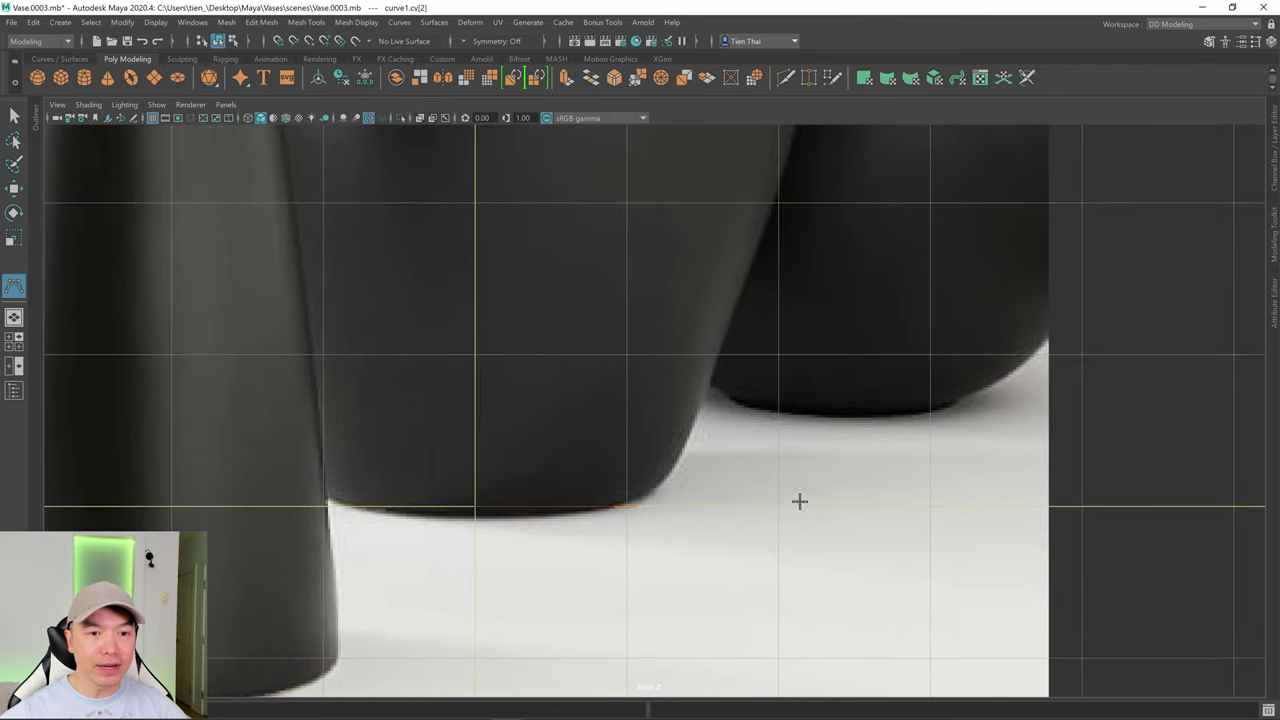
pyautogui.click(677, 461)
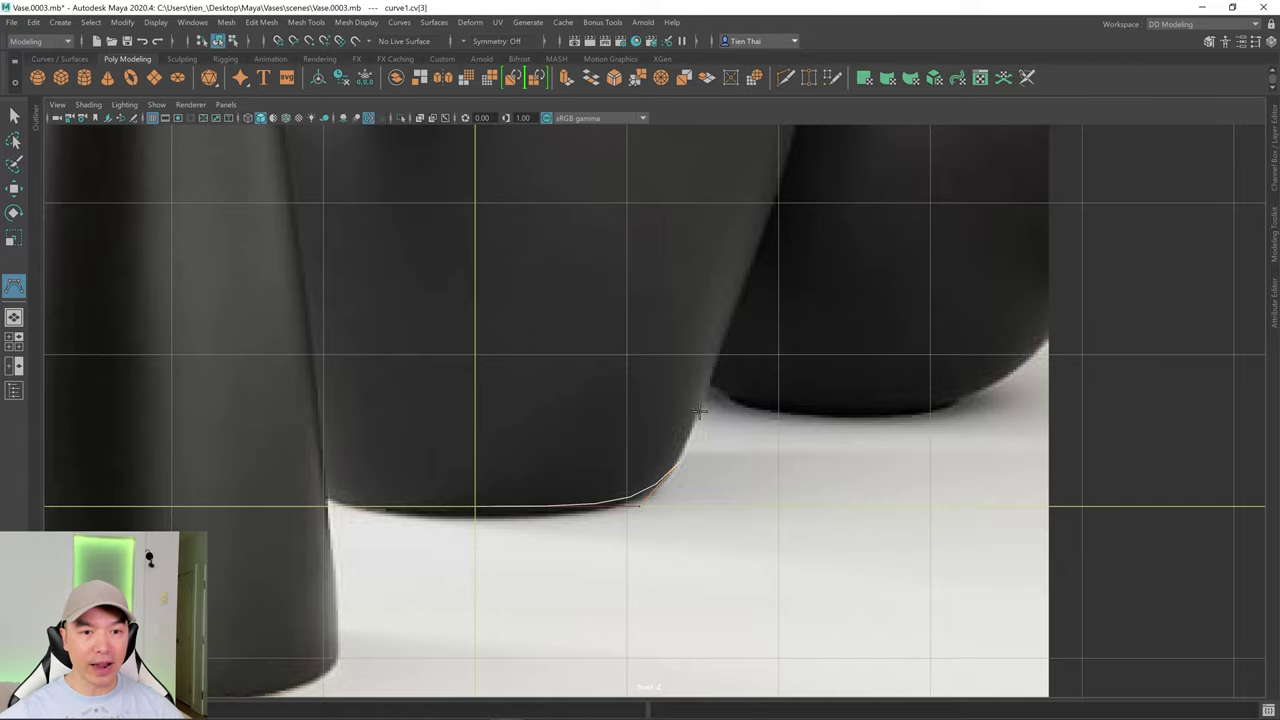
# - Add four control points up the vase's outer side, around its widest part and onto the shoulder
pyautogui.scroll(-5, 811, 374)
pyautogui.scroll(2, 706, 464)
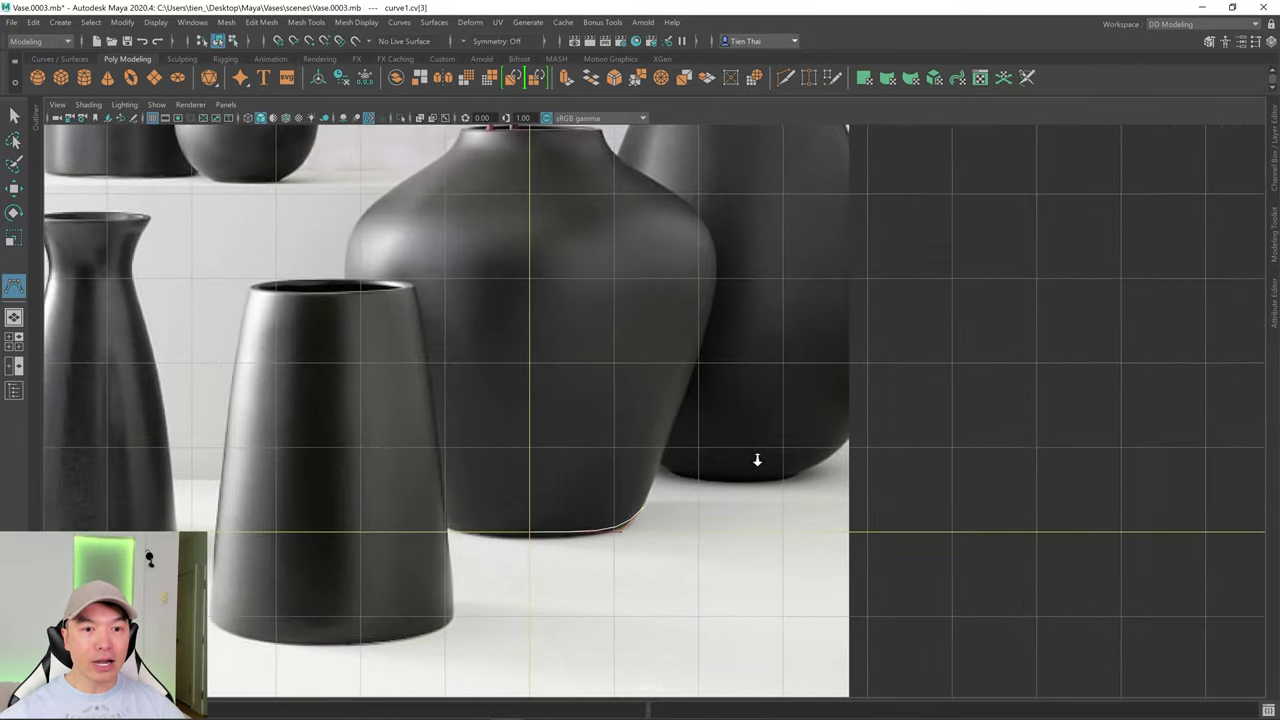
pyautogui.click(685, 393)
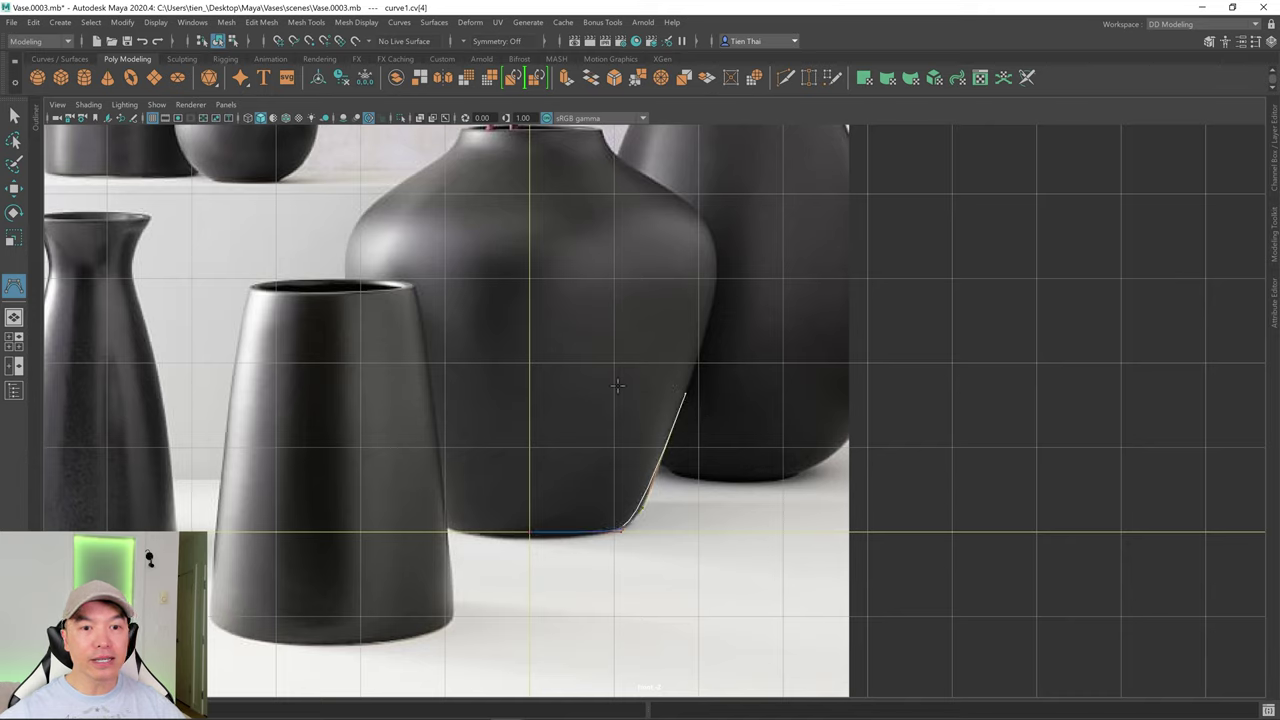
pyautogui.click(717, 270)
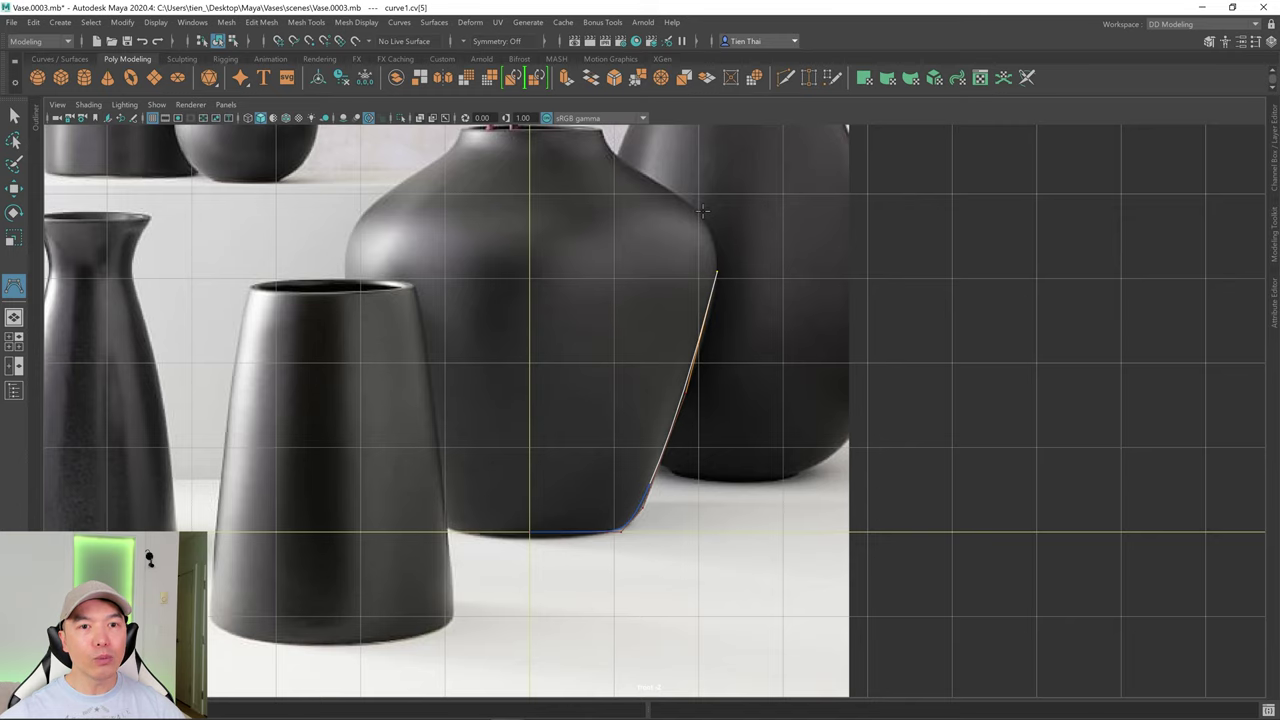
pyautogui.click(702, 211)
pyautogui.click(658, 184)
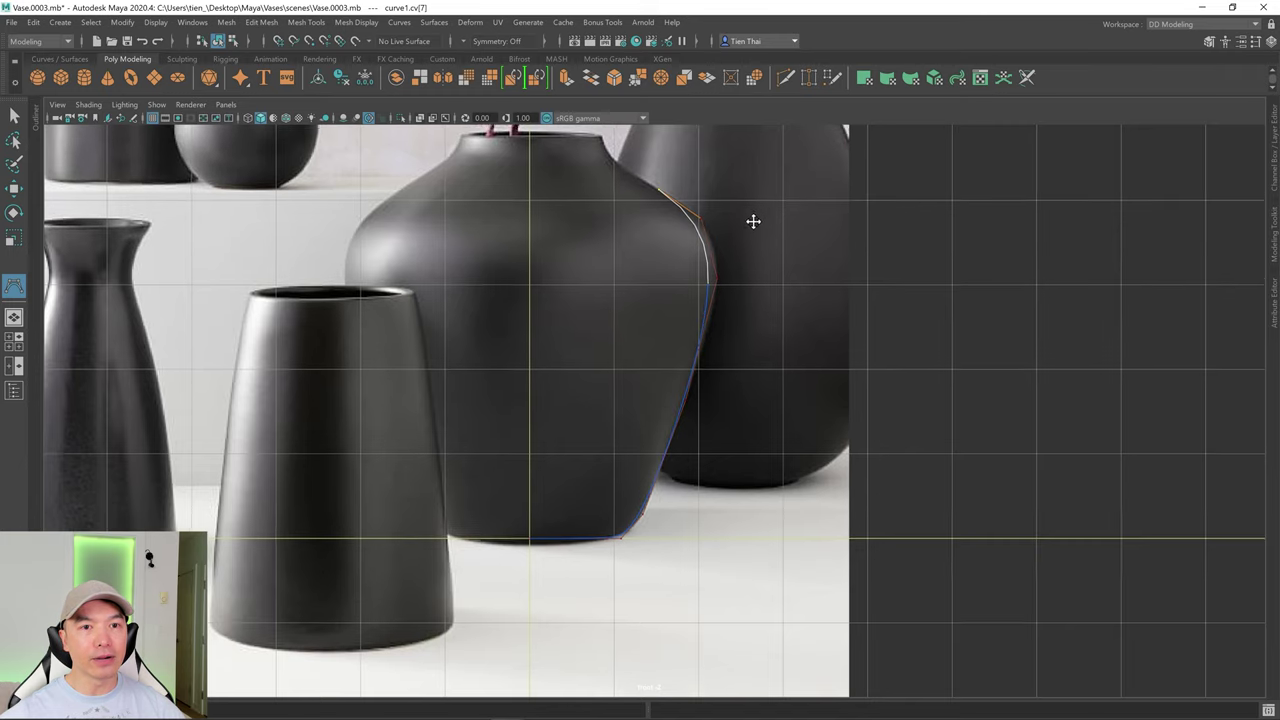
# - Add three control points from the vase's shoulder up the neck, ending at the edge of the rim
pyautogui.keyDown('alt'); pyautogui.moveTo(751, 220); pyautogui.dragTo(709, 329, button='middle'); pyautogui.keyUp('alt')
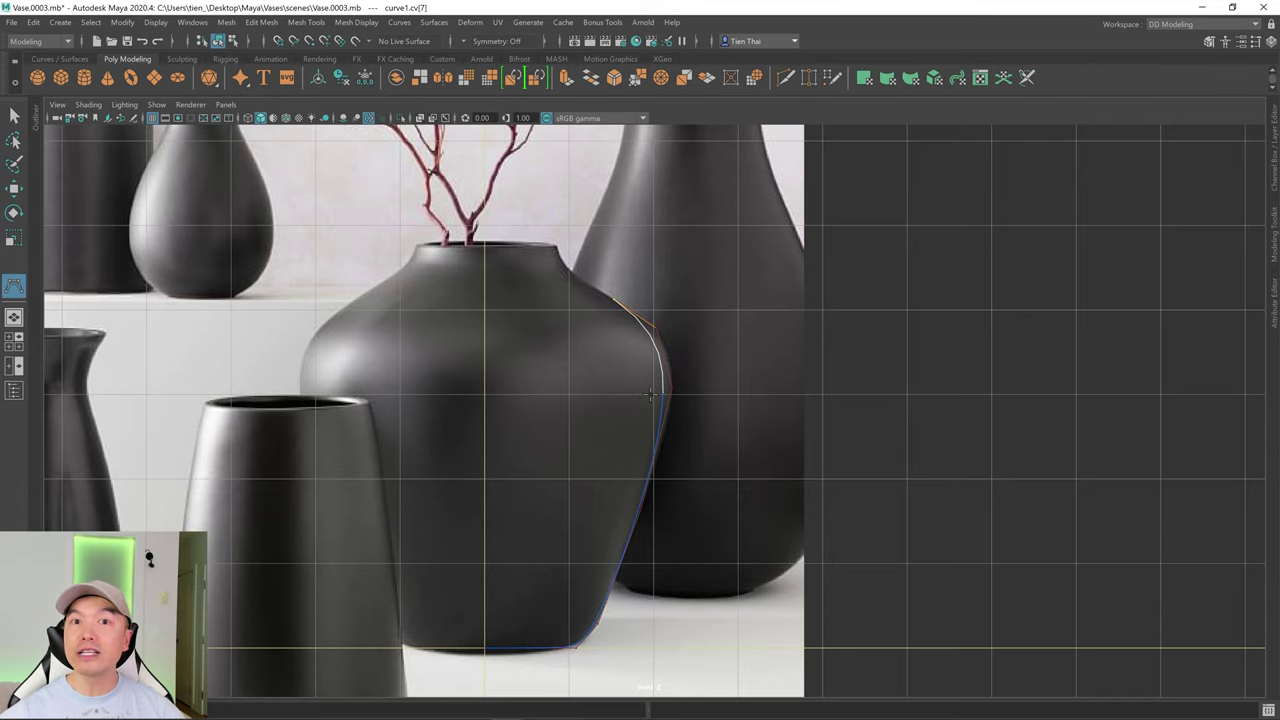
pyautogui.scroll(1, 694, 428)
pyautogui.scroll(2, 694, 428)
pyautogui.keyDown('alt'); pyautogui.moveTo(580, 190); pyautogui.dragTo(575, 378, button='middle'); pyautogui.keyUp('alt')
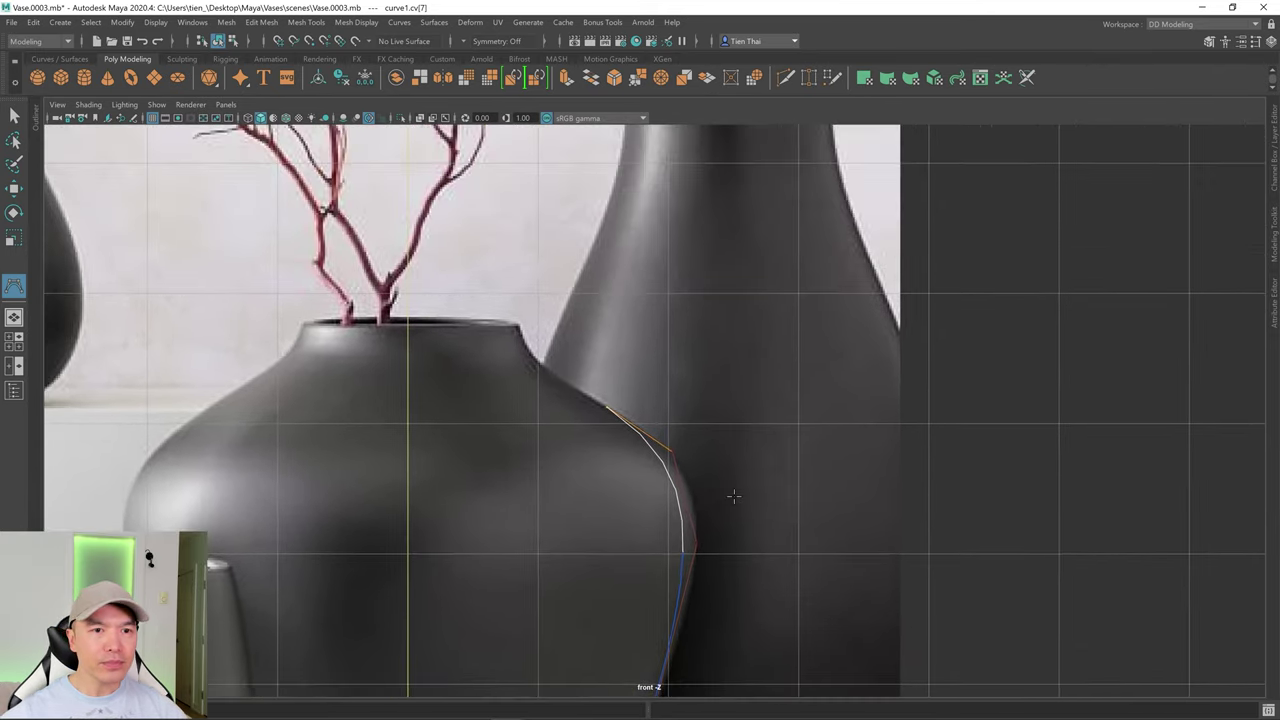
pyautogui.click(555, 375)
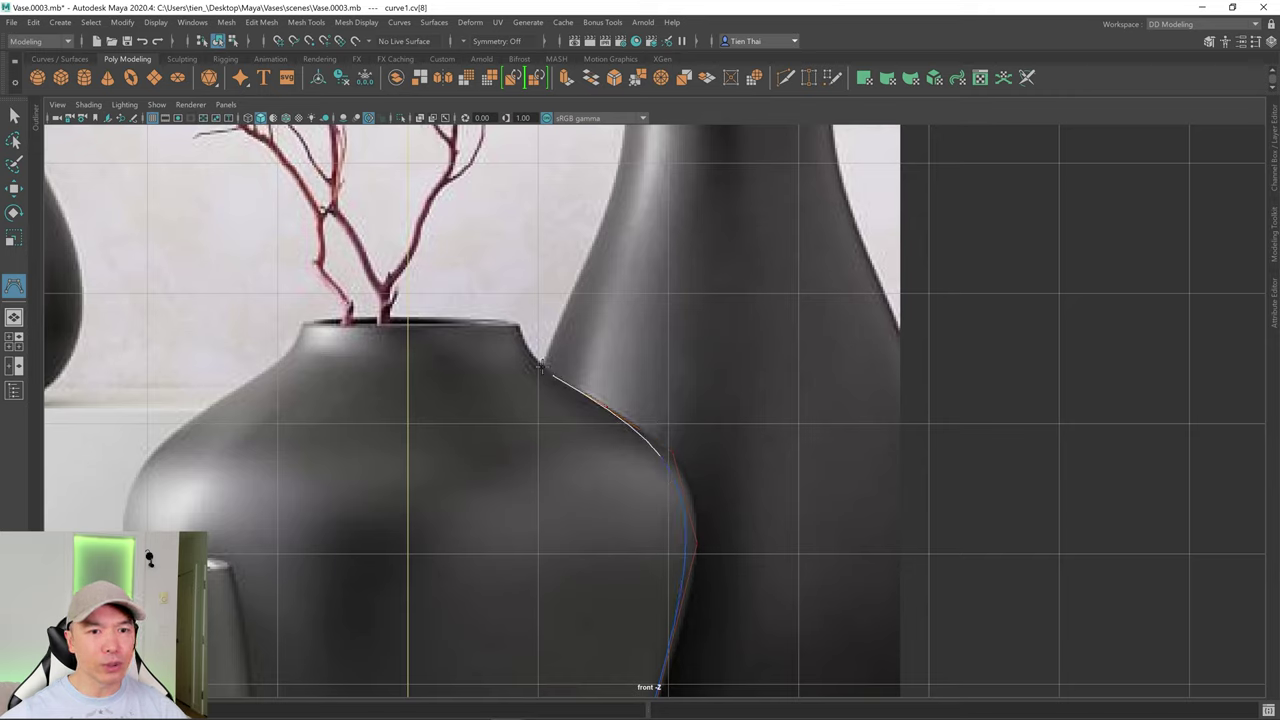
pyautogui.click(523, 347)
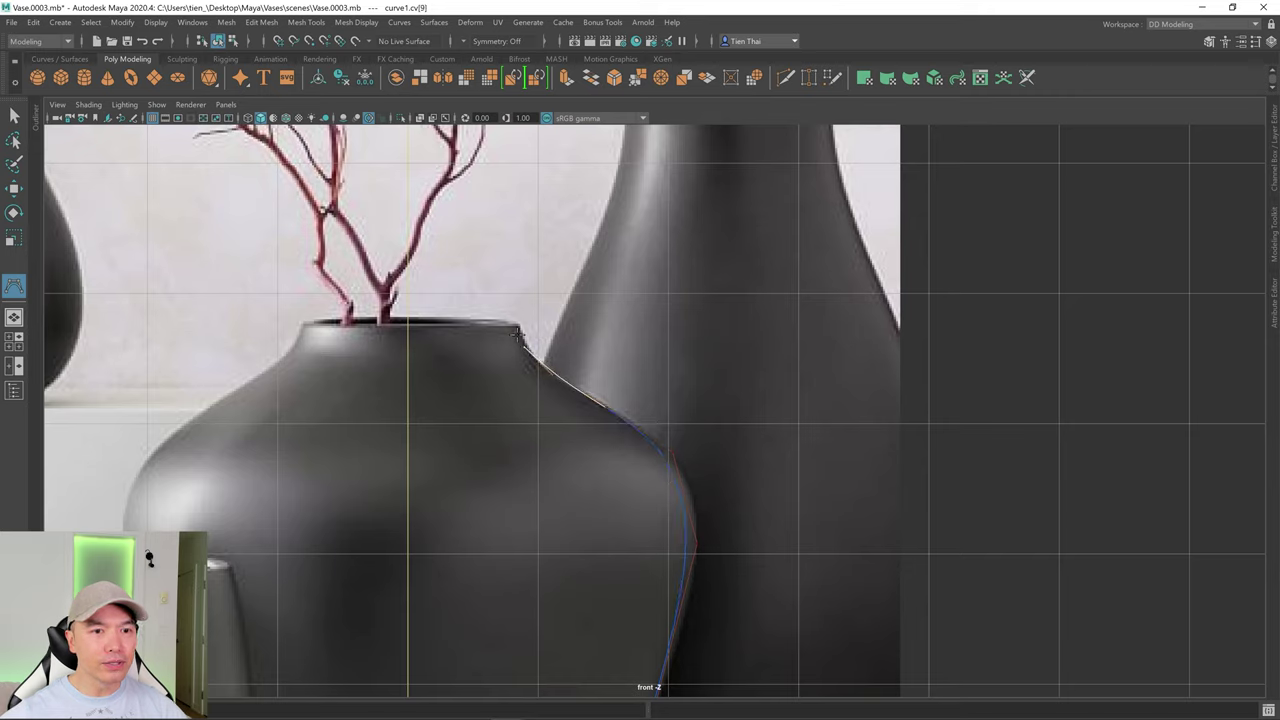
pyautogui.click(519, 325)
# - Check the traced profile against the reference vase and complete the CV curve
pyautogui.scroll(-4, 754, 505)
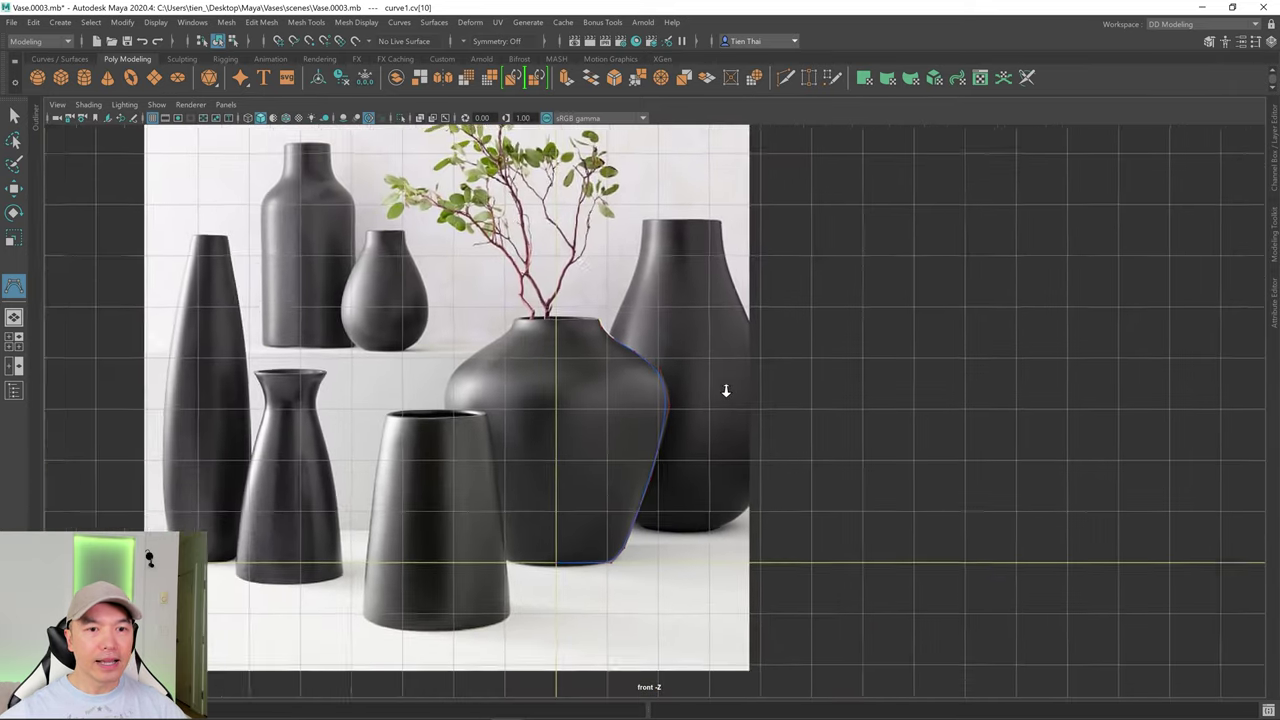
pyautogui.scroll(4, 797, 403)
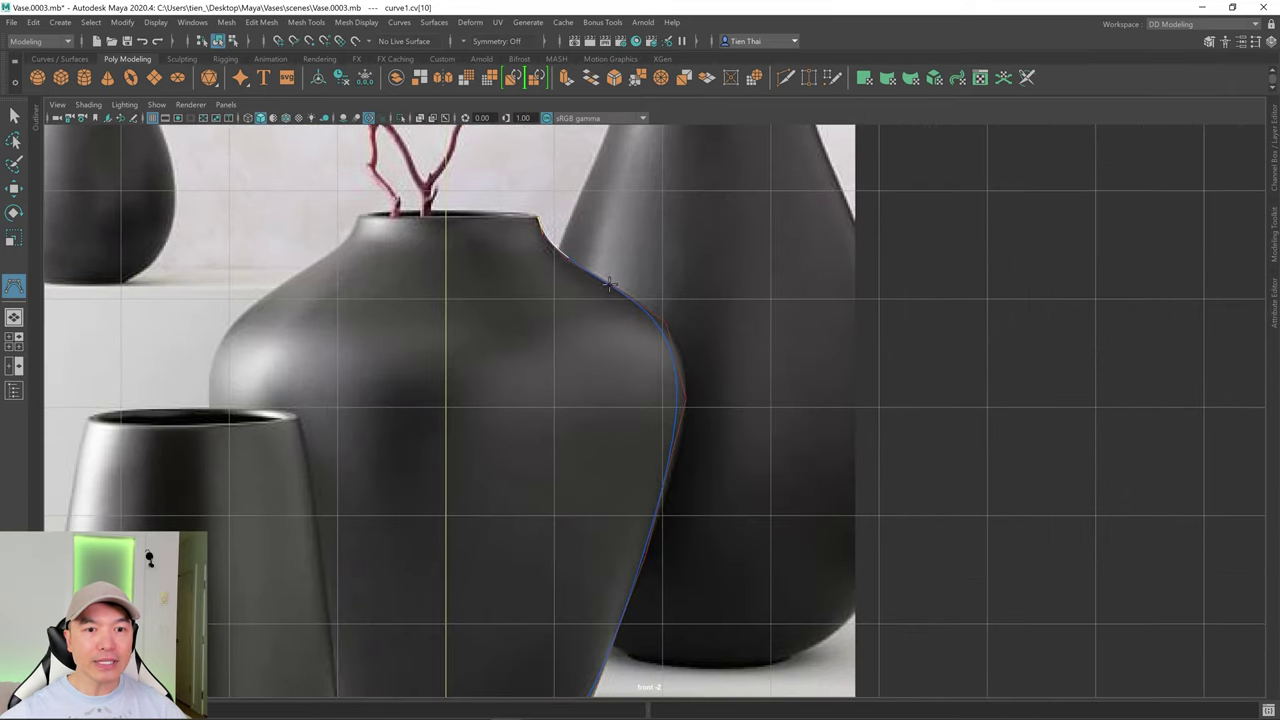
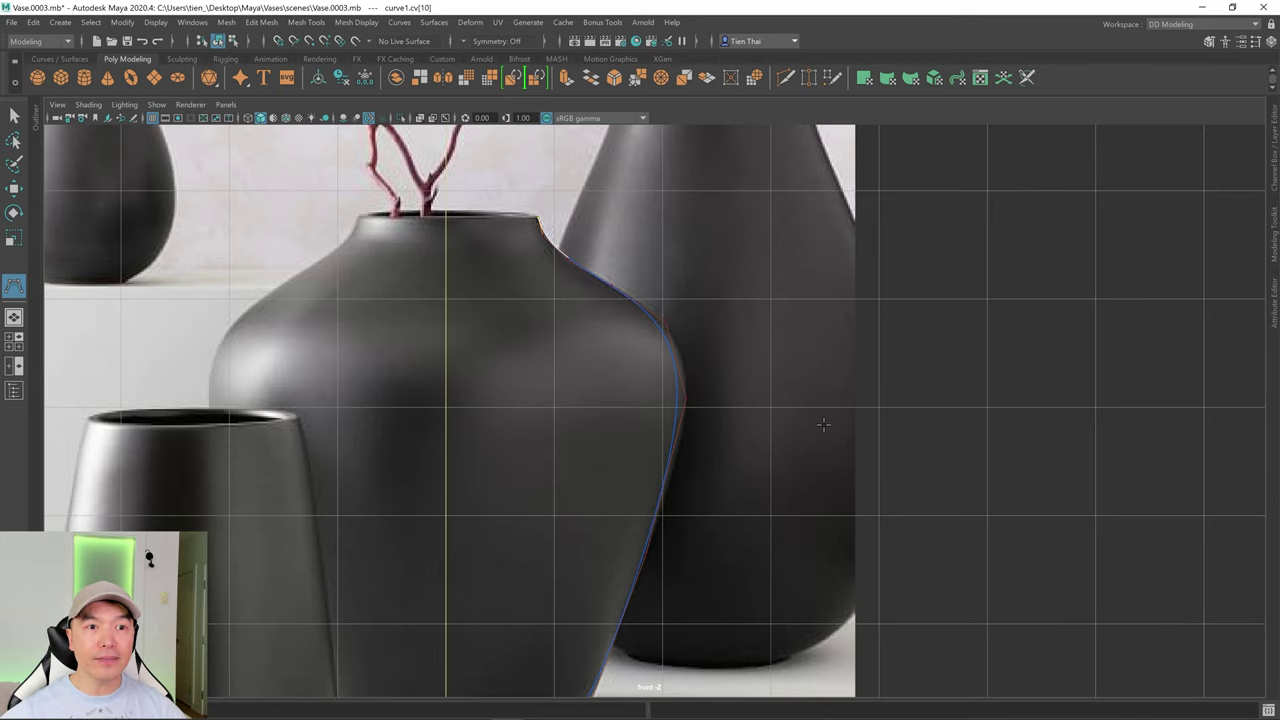
pyautogui.scroll(-3, 823, 425)
pyautogui.scroll(2, 771, 440)
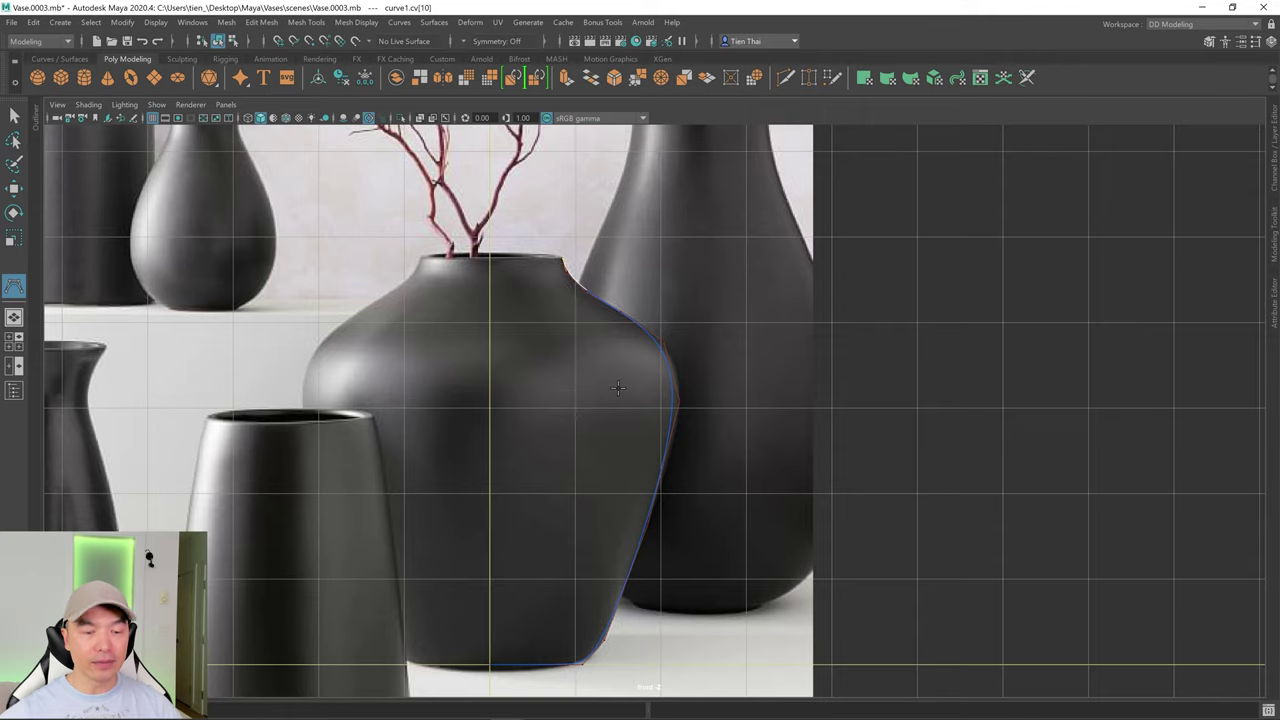
pyautogui.press('Return')
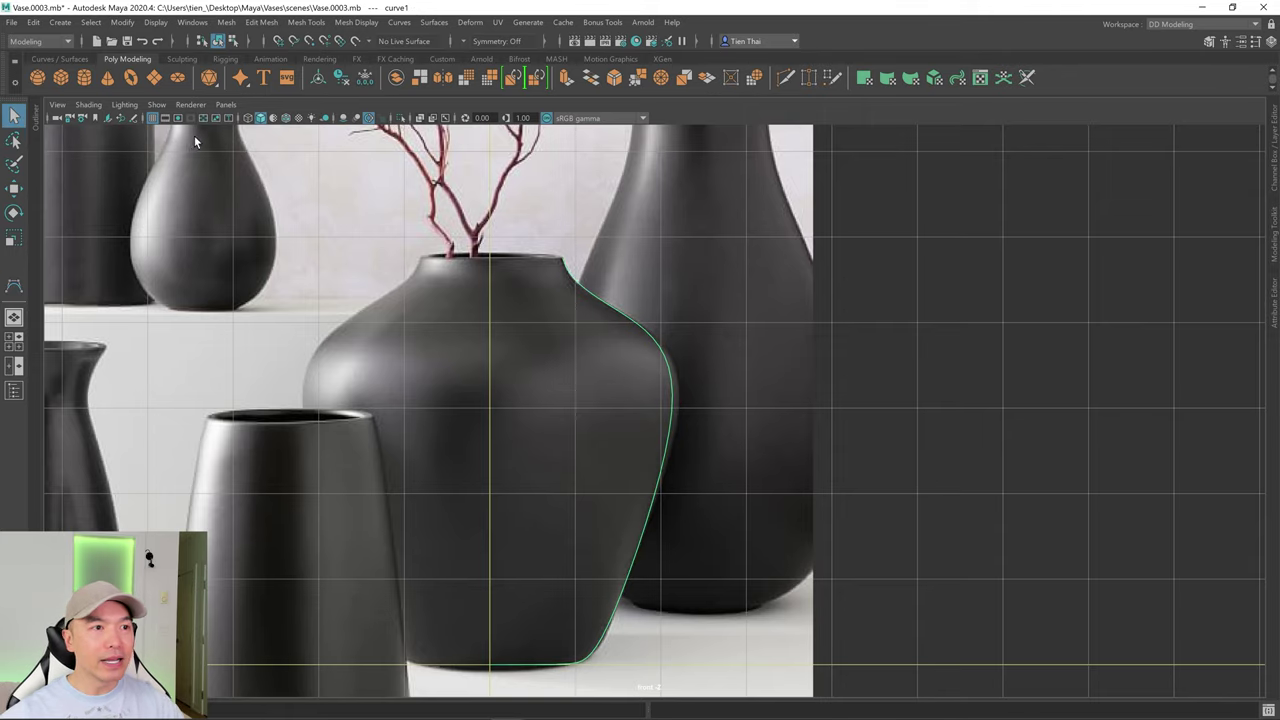
# - Hide the front view grid and compare the whole curve with the vase's outline
pyautogui.click(158, 118)
pyautogui.scroll(2, 560, 400)
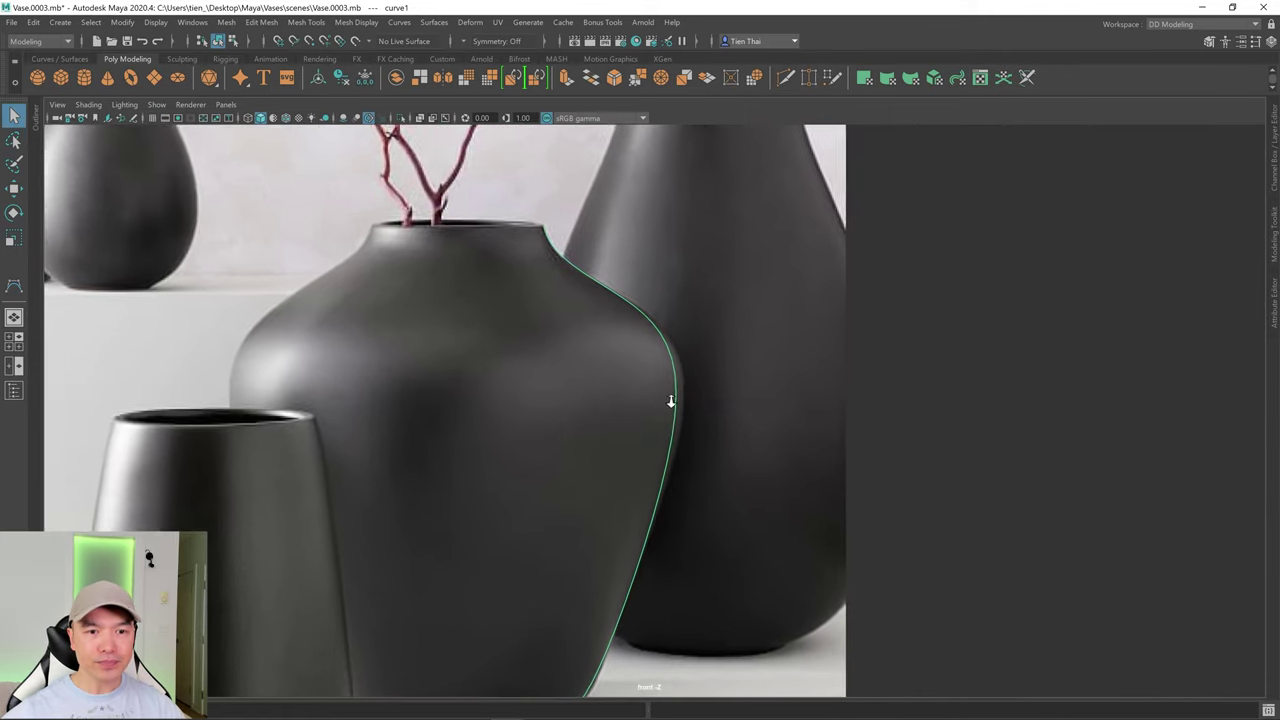
pyautogui.keyDown('alt'); pyautogui.moveTo(556, 416); pyautogui.dragTo(641, 191, button='middle'); pyautogui.keyUp('alt')
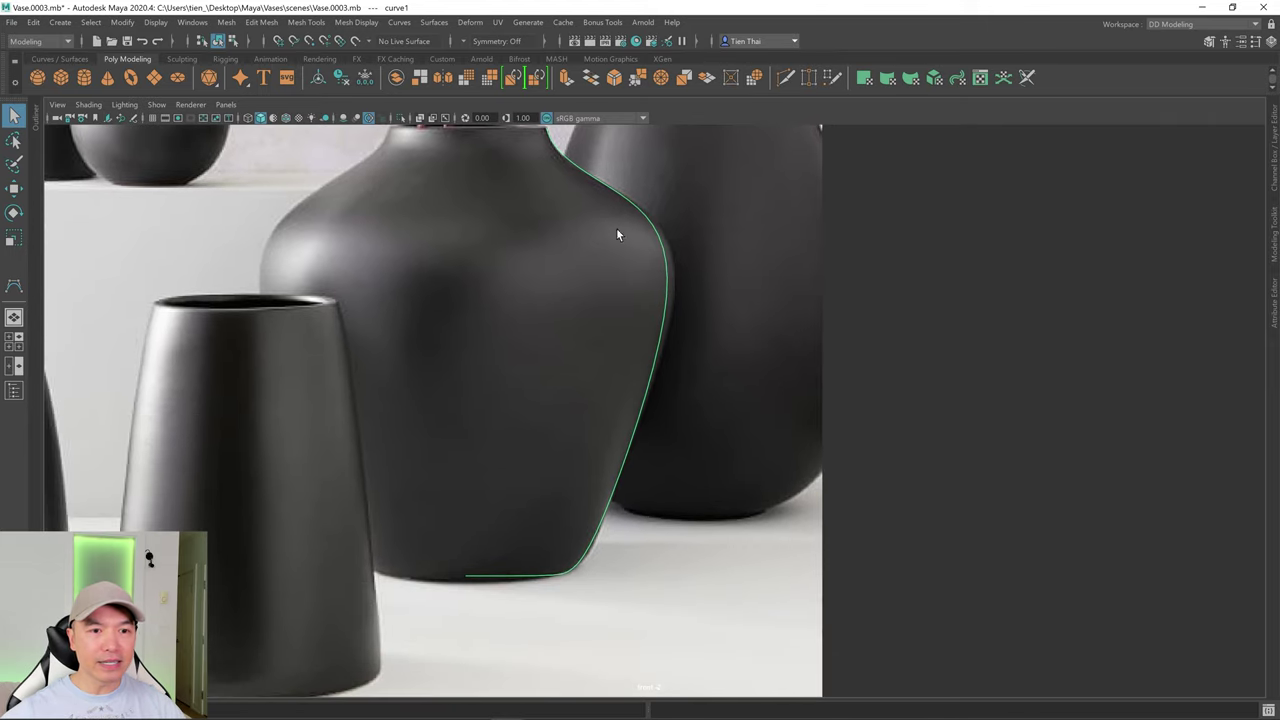
pyautogui.keyDown('alt'); pyautogui.moveTo(616, 233); pyautogui.dragTo(566, 152, button='middle'); pyautogui.keyUp('alt')
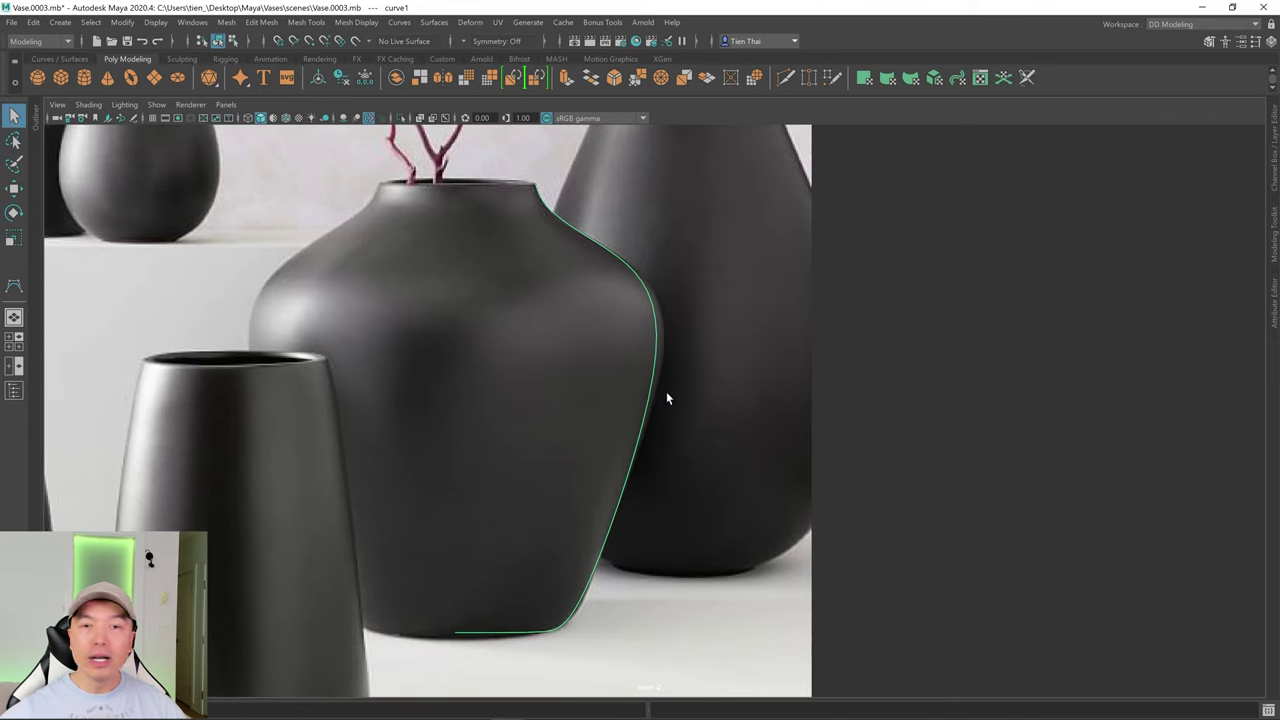
# - Show the curve's control vertices and move the one at the vase's widest part slightly outward
pyautogui.rightClick(740, 307)
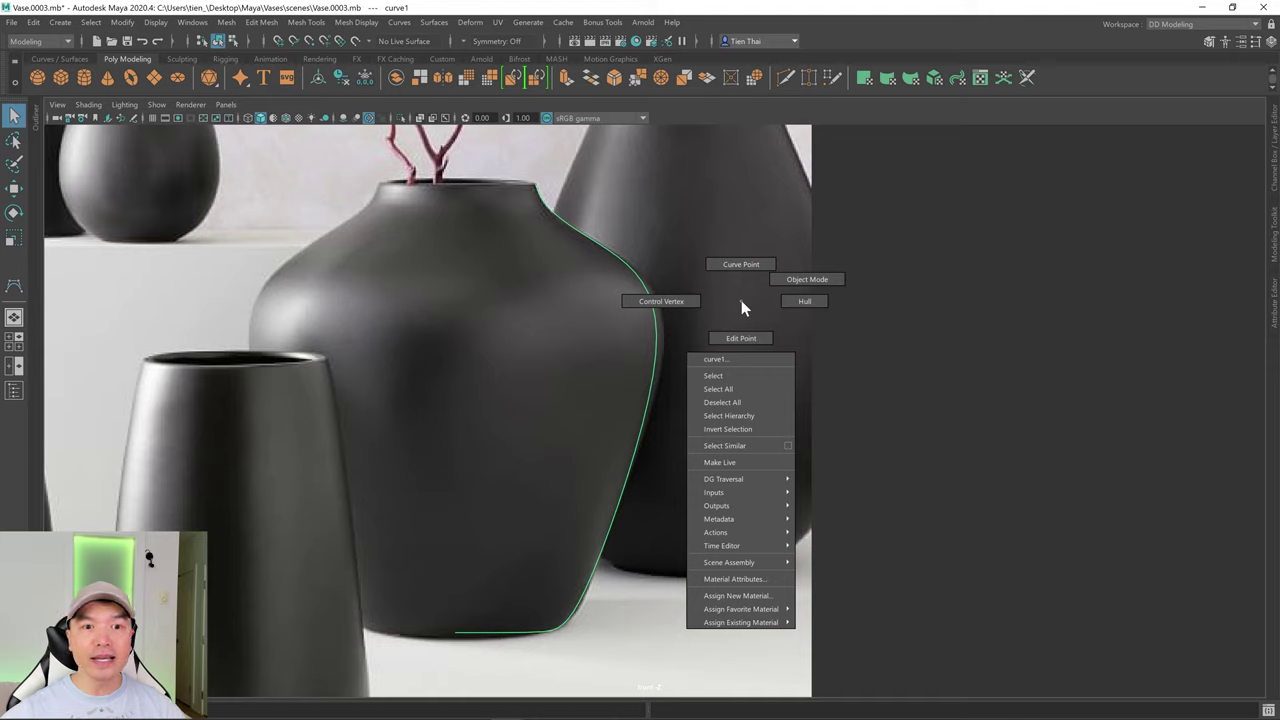
pyautogui.moveTo(741, 300); pyautogui.dragTo(676, 305, button='right')
pyautogui.moveTo(656, 312); pyautogui.dragTo(719, 369)
pyautogui.press('w')
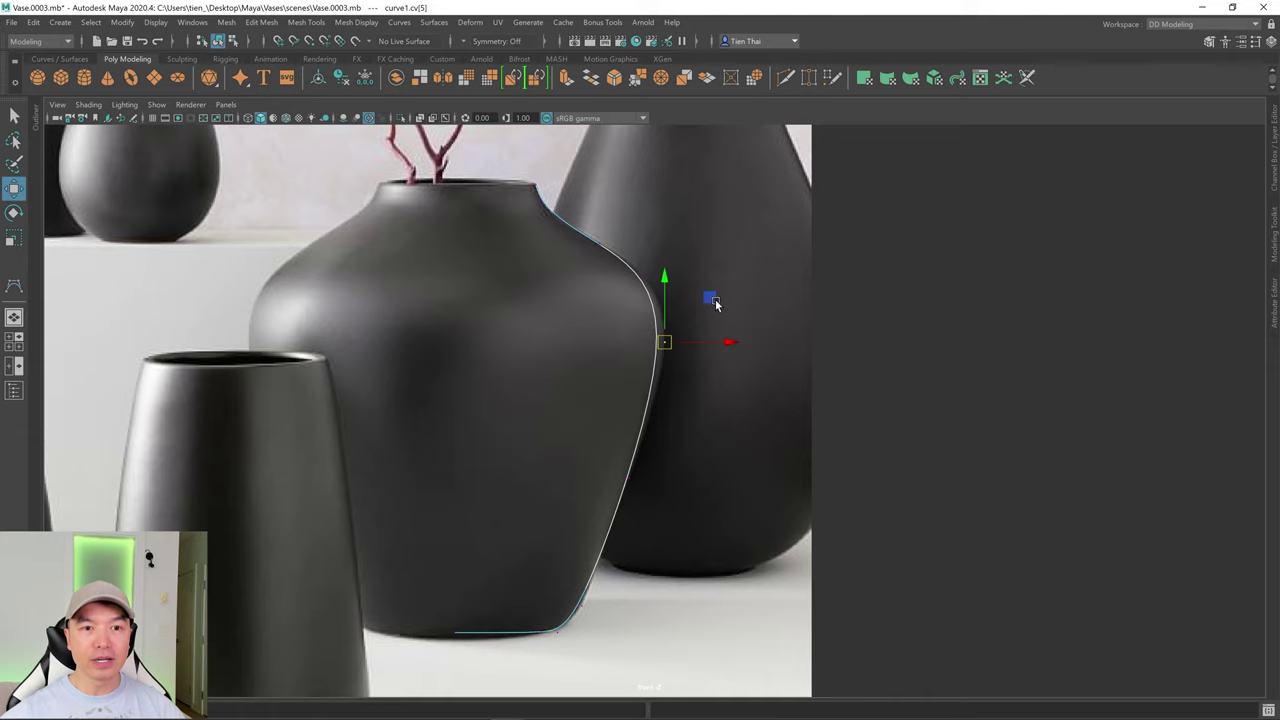
pyautogui.moveTo(709, 295); pyautogui.dragTo(716, 295)
# - Adjust the control vertices at the shoulder and neck to follow the vase's outline more closely
pyautogui.keyDown('alt'); pyautogui.moveTo(529, 309); pyautogui.dragTo(852, 419, button='right'); pyautogui.keyUp('alt')
pyautogui.moveTo(534, 277); pyautogui.dragTo(654, 351)
pyautogui.moveTo(637, 278); pyautogui.dragTo(649, 279)
pyautogui.keyDown('alt'); pyautogui.moveTo(478, 263); pyautogui.dragTo(590, 413, button='middle'); pyautogui.keyUp('alt')
pyautogui.moveTo(512, 362); pyautogui.dragTo(512, 362)
pyautogui.moveTo(557, 300); pyautogui.dragTo(553, 308)
# - Move the control vertex just above the base corner slightly outward to match the vase's lower edge
pyautogui.scroll(3, 860, 605)
pyautogui.keyDown('alt'); pyautogui.moveTo(877, 623); pyautogui.dragTo(849, 363, button='middle'); pyautogui.keyUp('alt')
pyautogui.scroll(2, 805, 380)
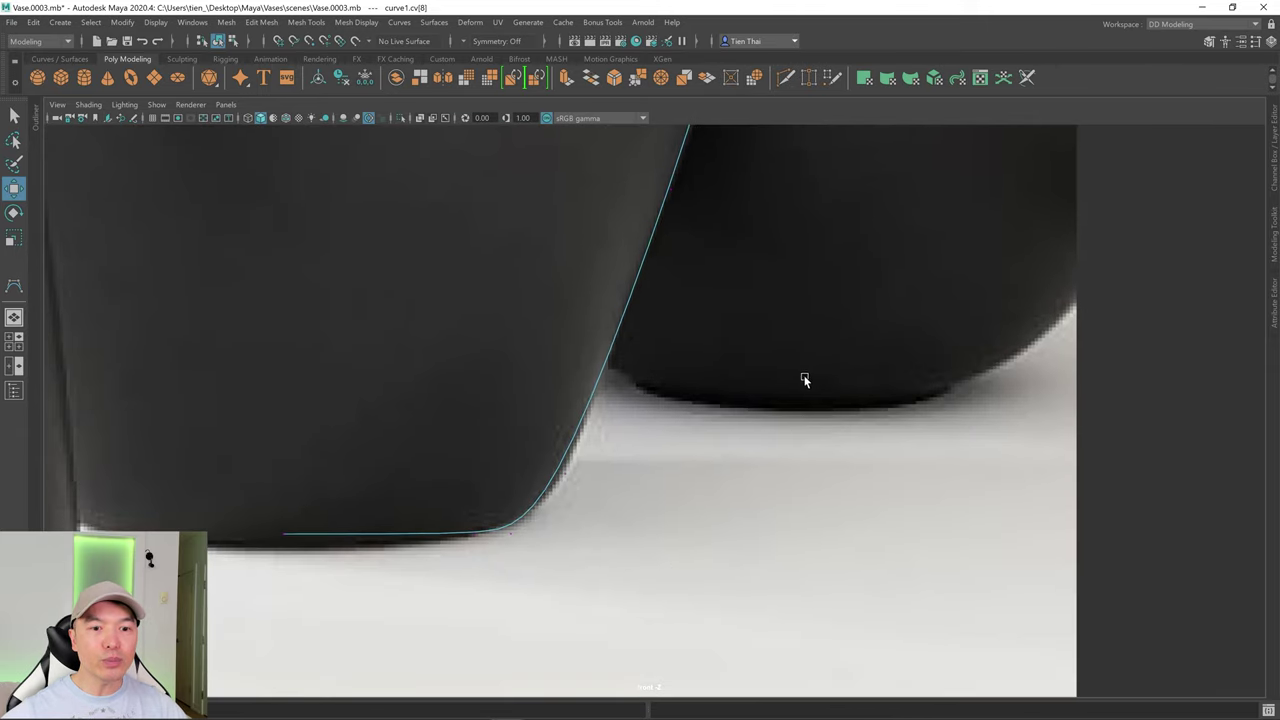
pyautogui.keyDown('alt'); pyautogui.moveTo(682, 445); pyautogui.dragTo(682, 400, button='middle'); pyautogui.keyUp('alt')
pyautogui.moveTo(596, 442); pyautogui.dragTo(596, 442)
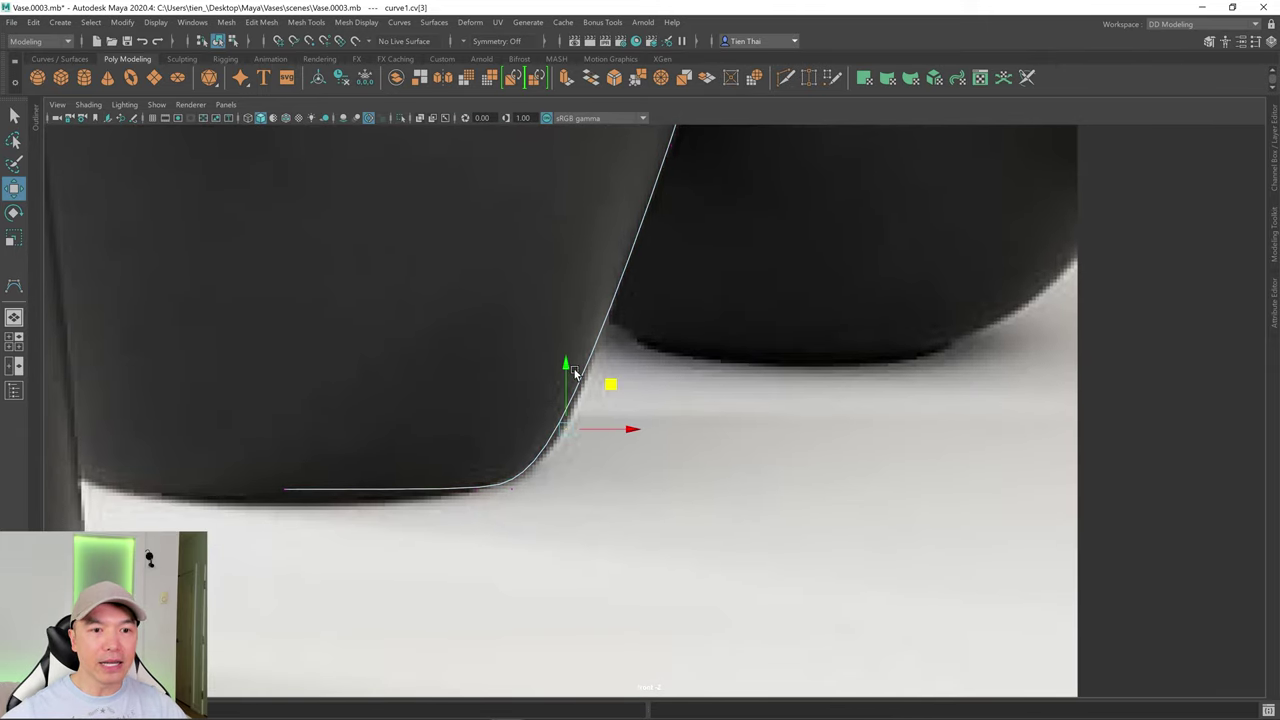
pyautogui.moveTo(611, 384); pyautogui.dragTo(620, 386)
# - Switch the profile curve back to object mode with the whole curve selected
pyautogui.scroll(-10, 731, 491)
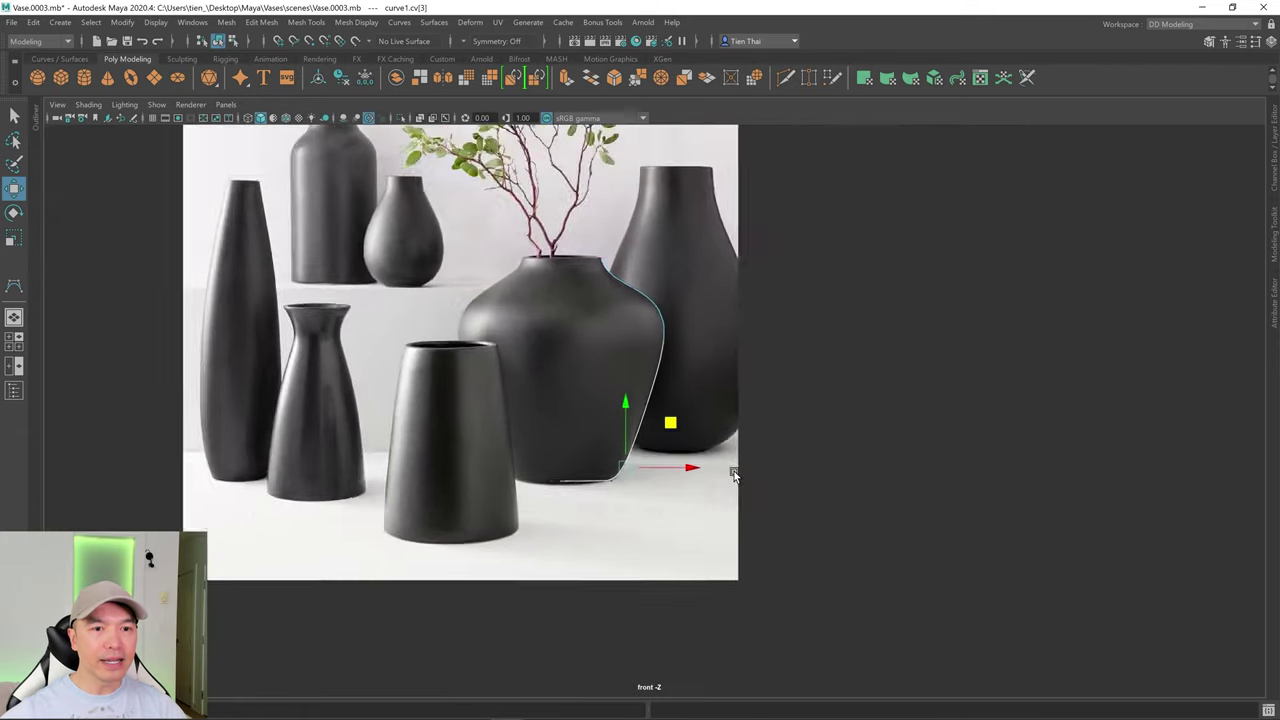
pyautogui.keyDown('alt'); pyautogui.moveTo(742, 352); pyautogui.dragTo(737, 378, button='middle'); pyautogui.keyUp('alt')
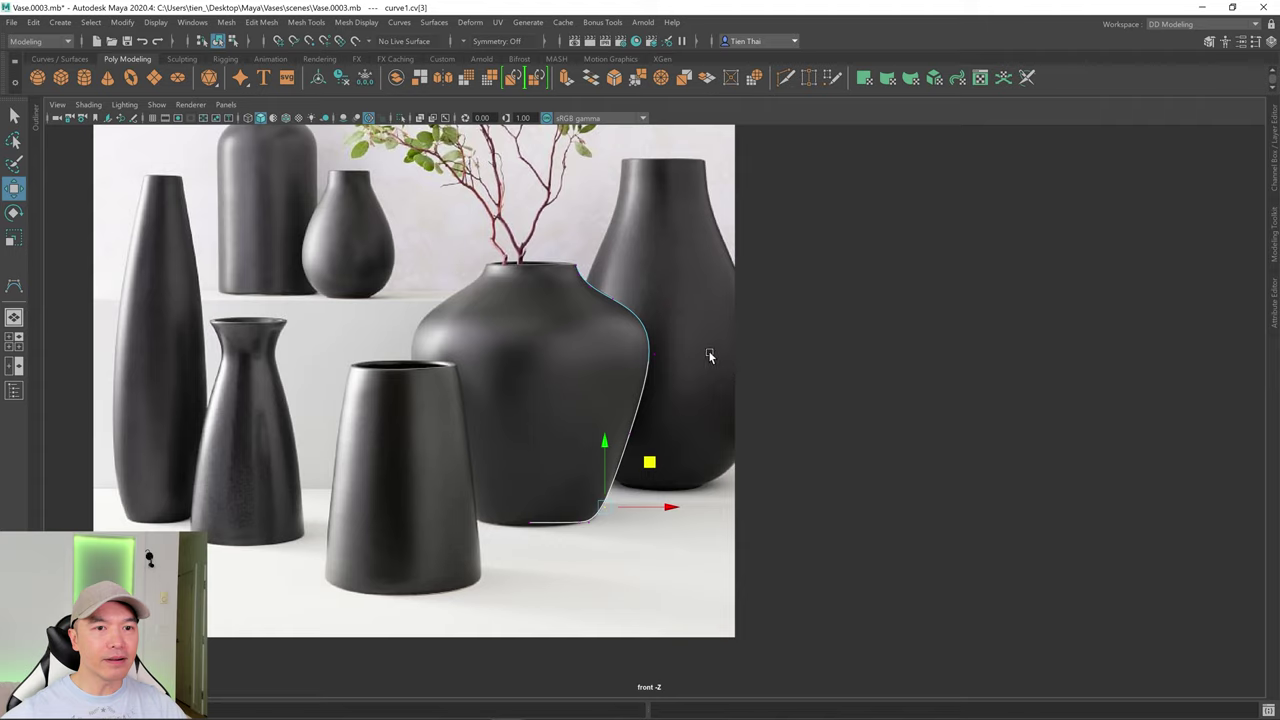
pyautogui.rightClick(643, 304)
pyautogui.click(709, 282)
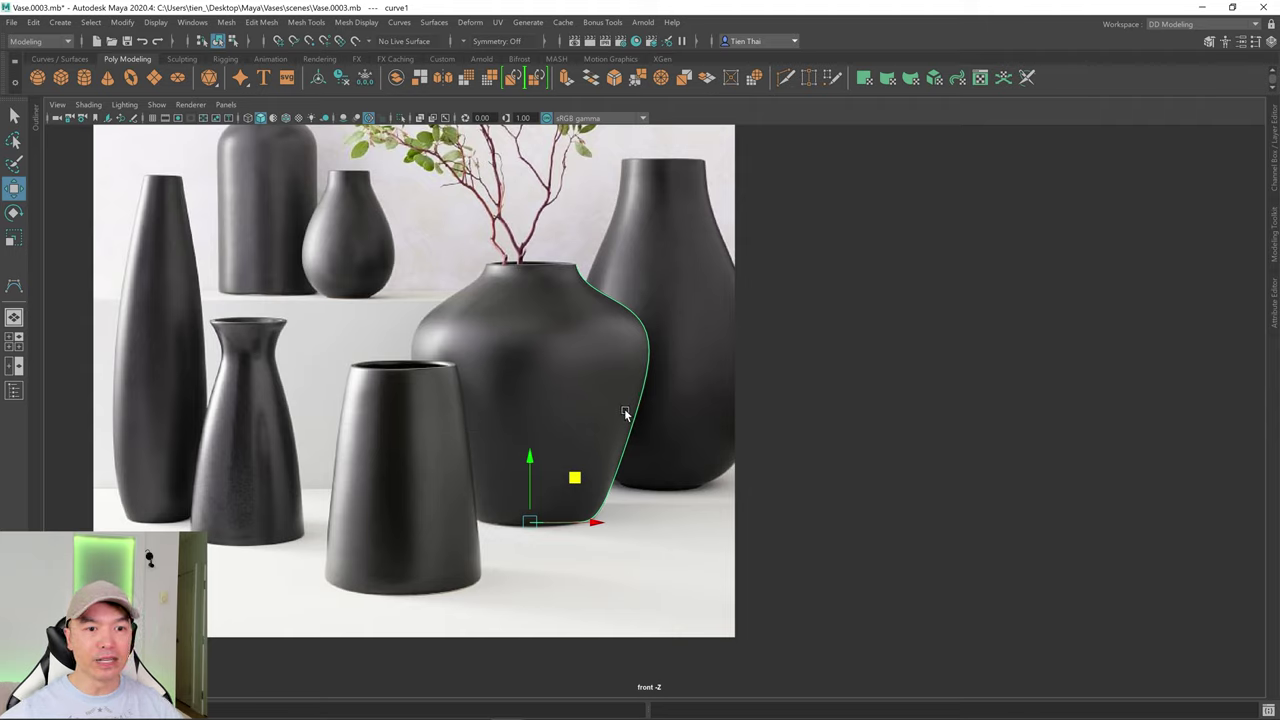
# - Show the front and perspective views side by side and view the profile curve up close in perspective
pyautogui.click(14, 367)
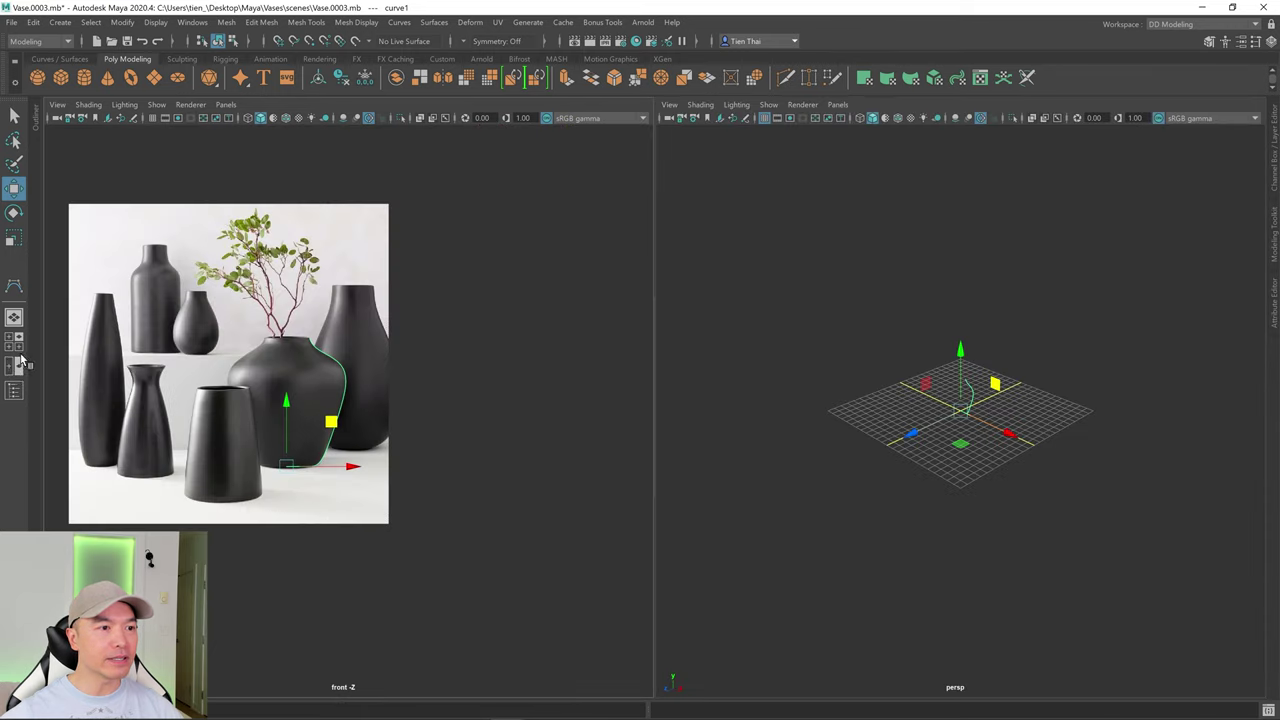
pyautogui.scroll(10, 960, 490)
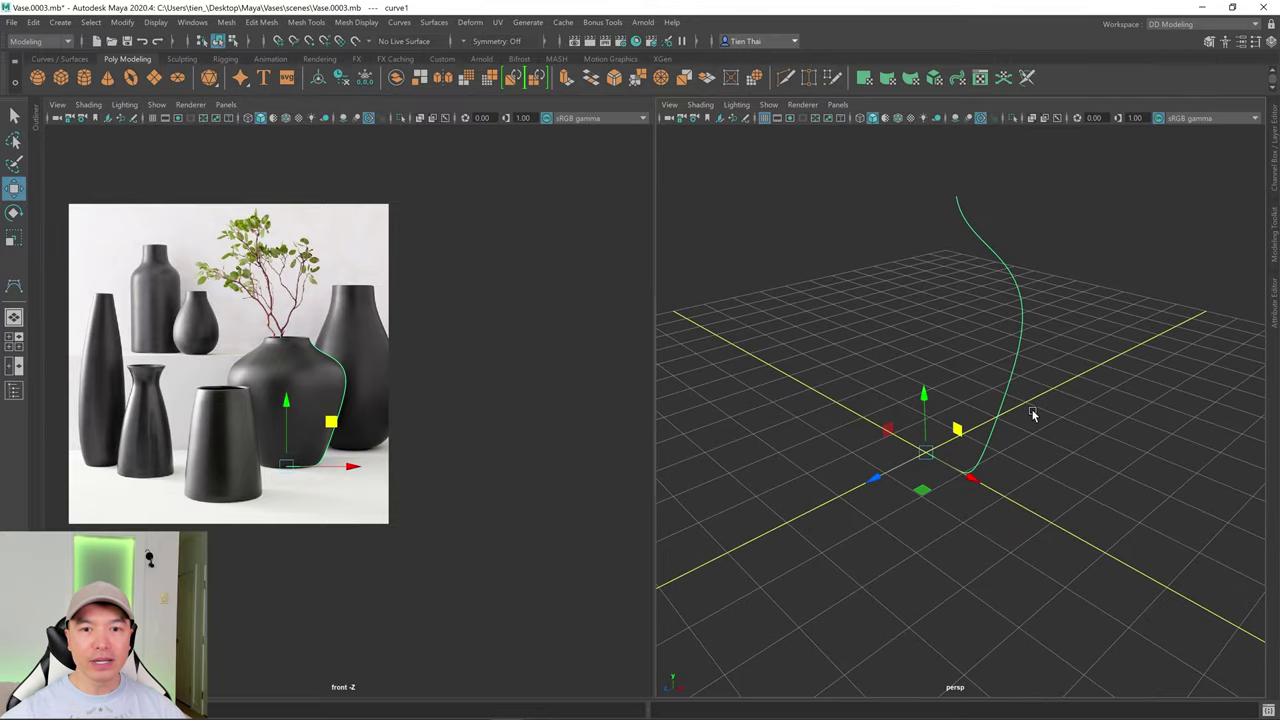
pyautogui.moveTo(981, 408)
pyautogui.keyDown('alt'); pyautogui.mouseDown()
pyautogui.moveTo(922, 414)
pyautogui.moveTo(1066, 409)
pyautogui.moveTo(948, 426)
pyautogui.moveTo(960, 422)
pyautogui.mouseUp(); pyautogui.keyUp('alt')
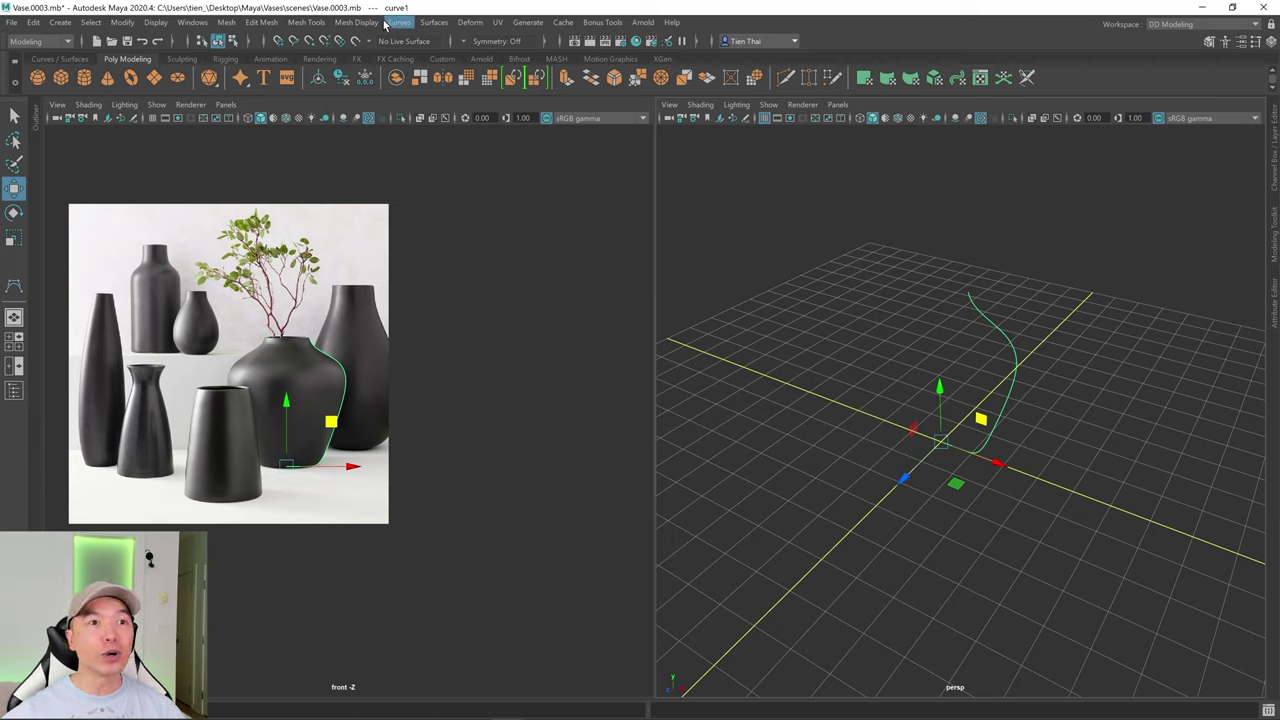
# - Revolve the profile curve into a vase surface and frame it closely over the reference in the front view
pyautogui.click(436, 24)
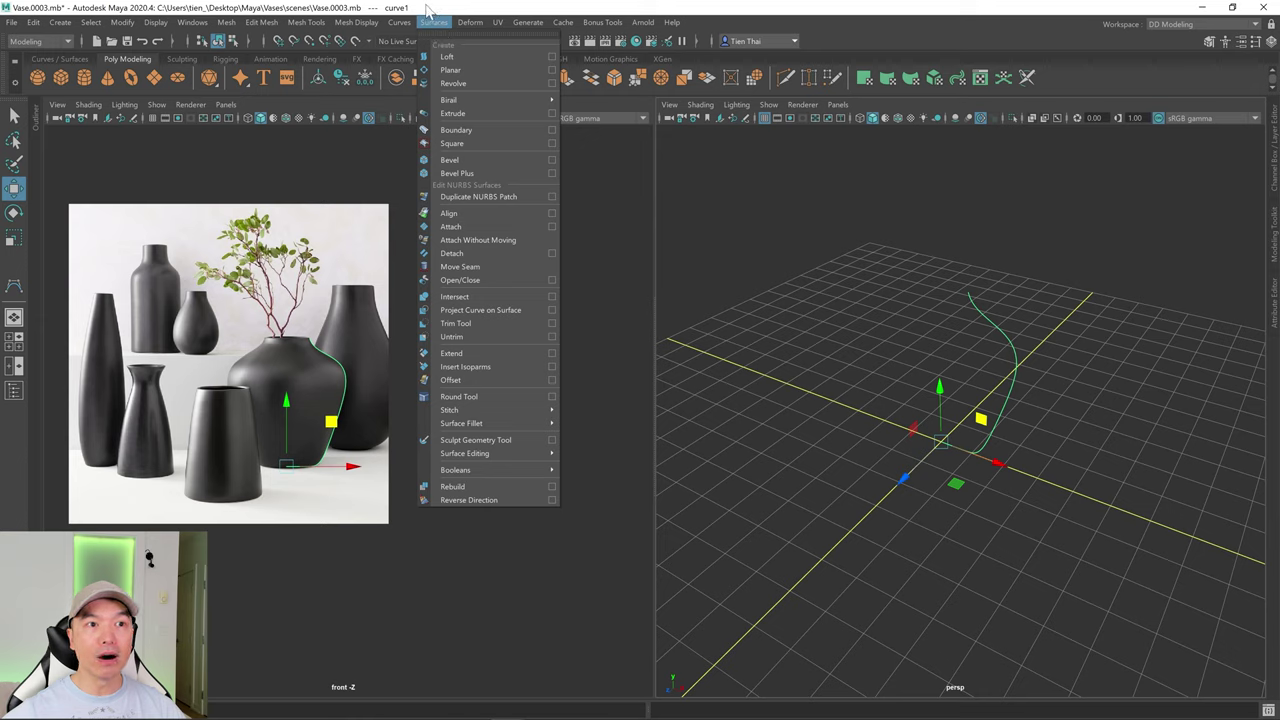
pyautogui.click(431, 20)
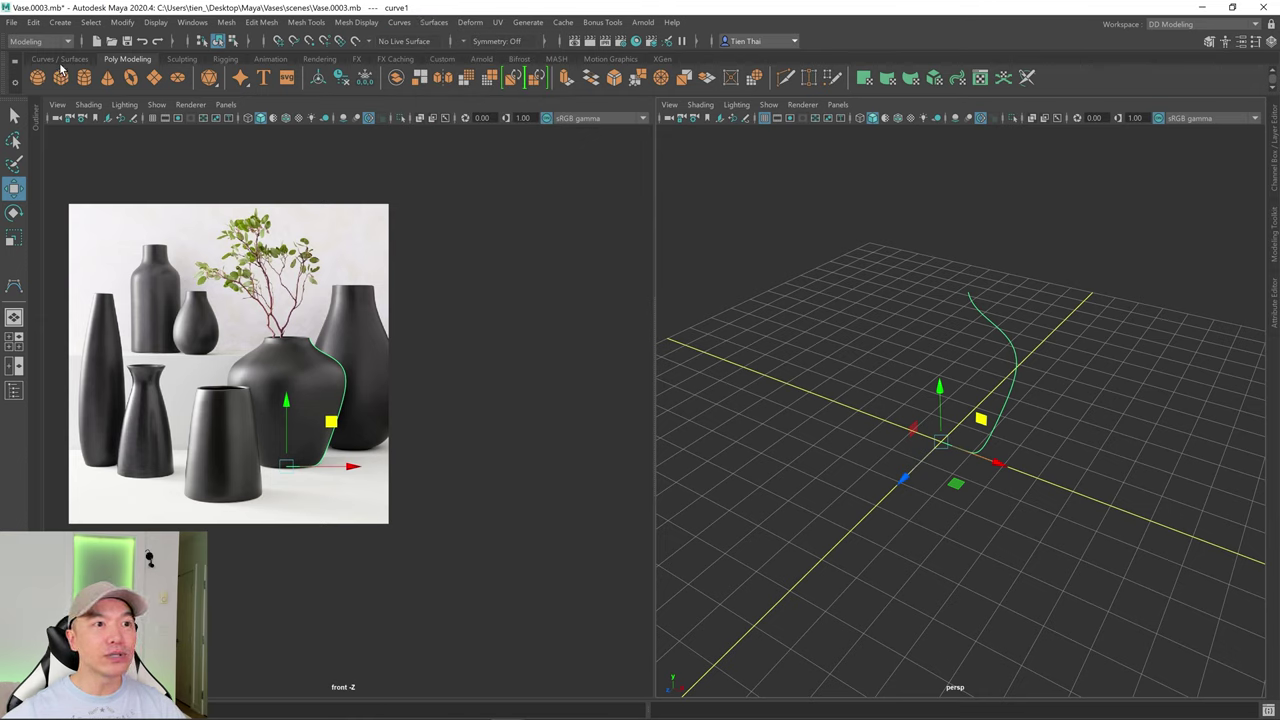
pyautogui.click(45, 60)
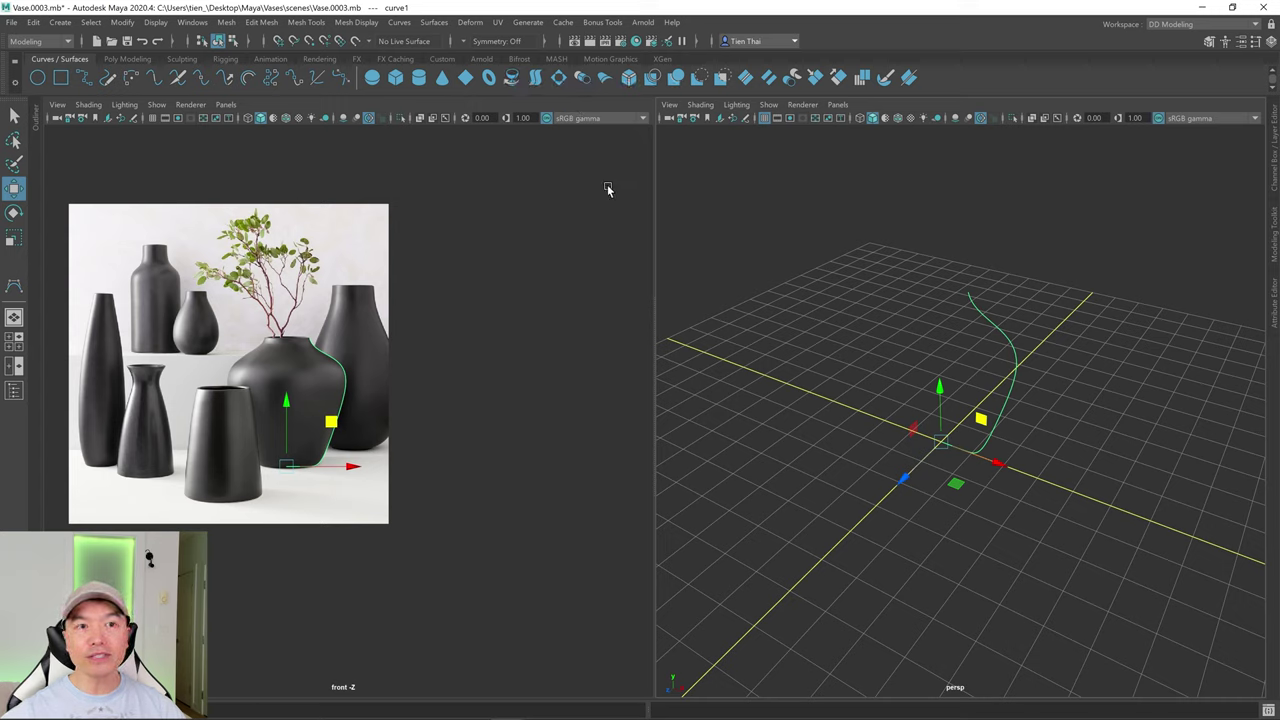
pyautogui.click(512, 80)
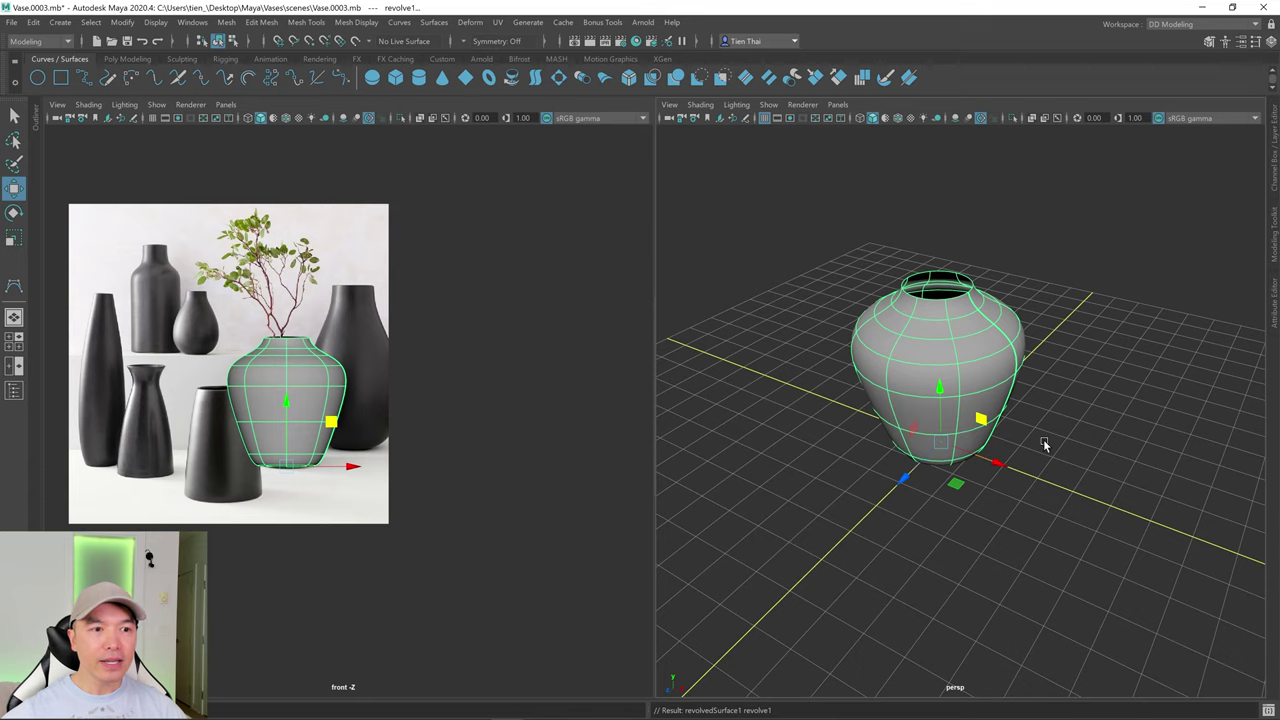
pyautogui.keyDown('alt'); pyautogui.moveTo(903, 440); pyautogui.dragTo(973, 424); pyautogui.keyUp('alt')
pyautogui.press('f')
pyautogui.keyDown('alt'); pyautogui.moveTo(541, 458); pyautogui.dragTo(491, 480, button='right'); pyautogui.keyUp('alt')
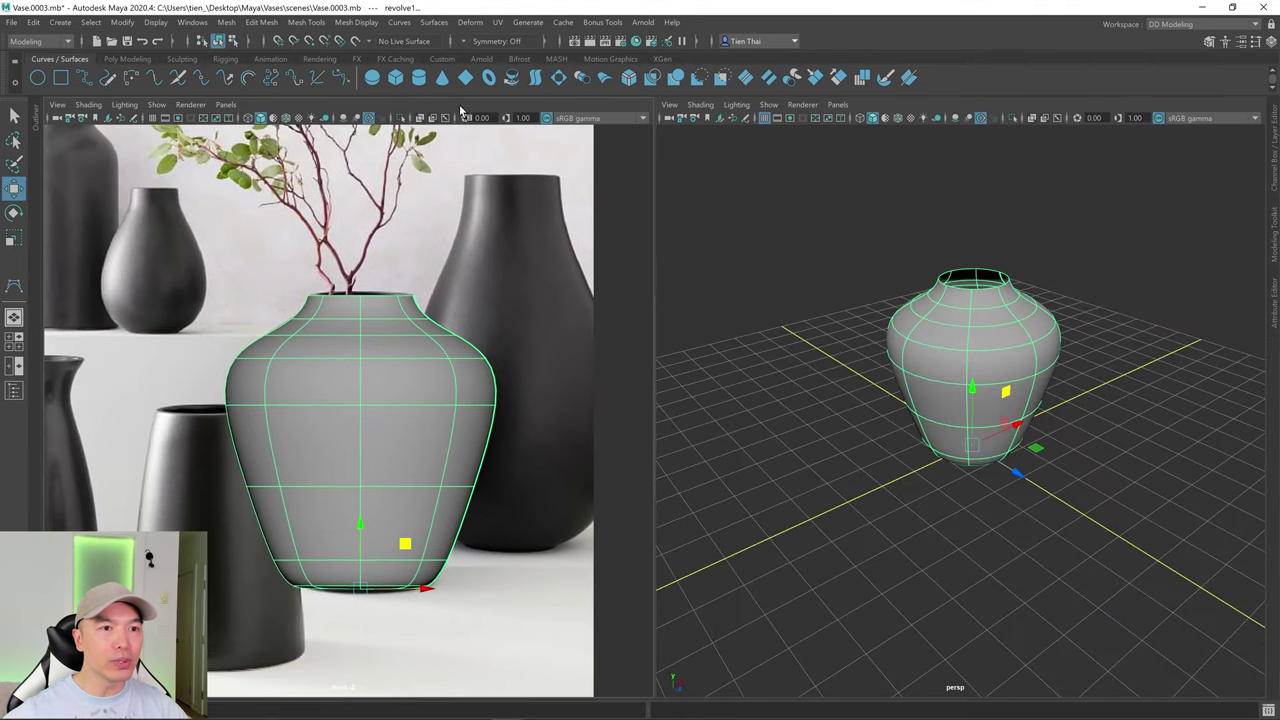
# - Compare the revolved vase with the reference using X-ray shading, and examine its shape in the perspective view
pyautogui.click(421, 119)
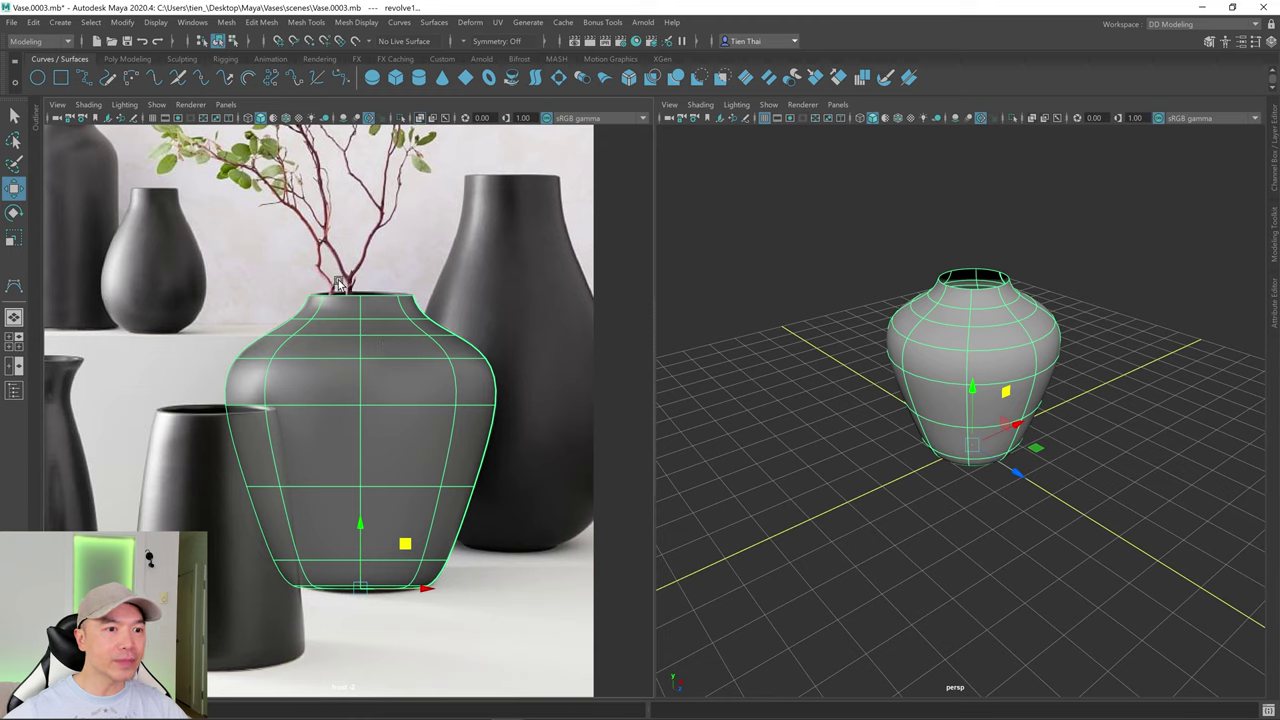
pyautogui.click(421, 119)
pyautogui.click(1045, 383)
pyautogui.scroll(5, 1045, 383)
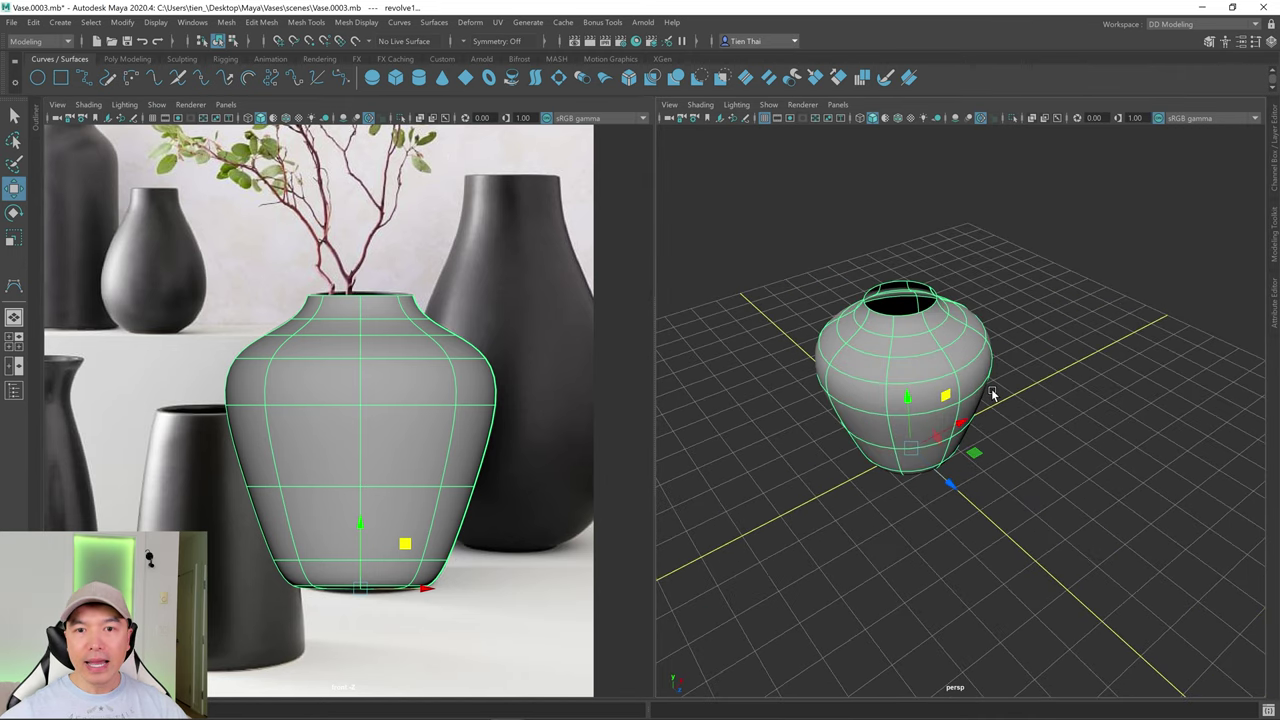
pyautogui.scroll(-3, 1099, 441)
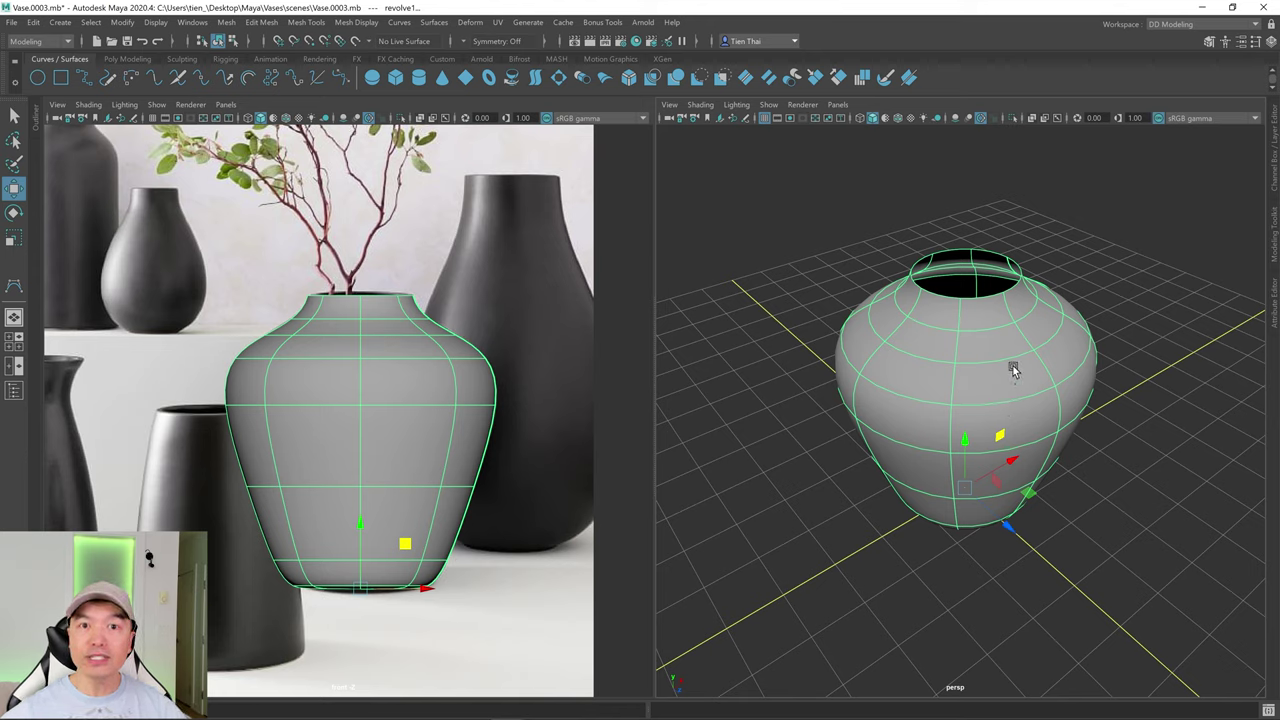
# - Convert the revolved vase surface to polygons with the conversion options reset and the Control points tessellation method
pyautogui.press('q')
pyautogui.click(1017, 401)
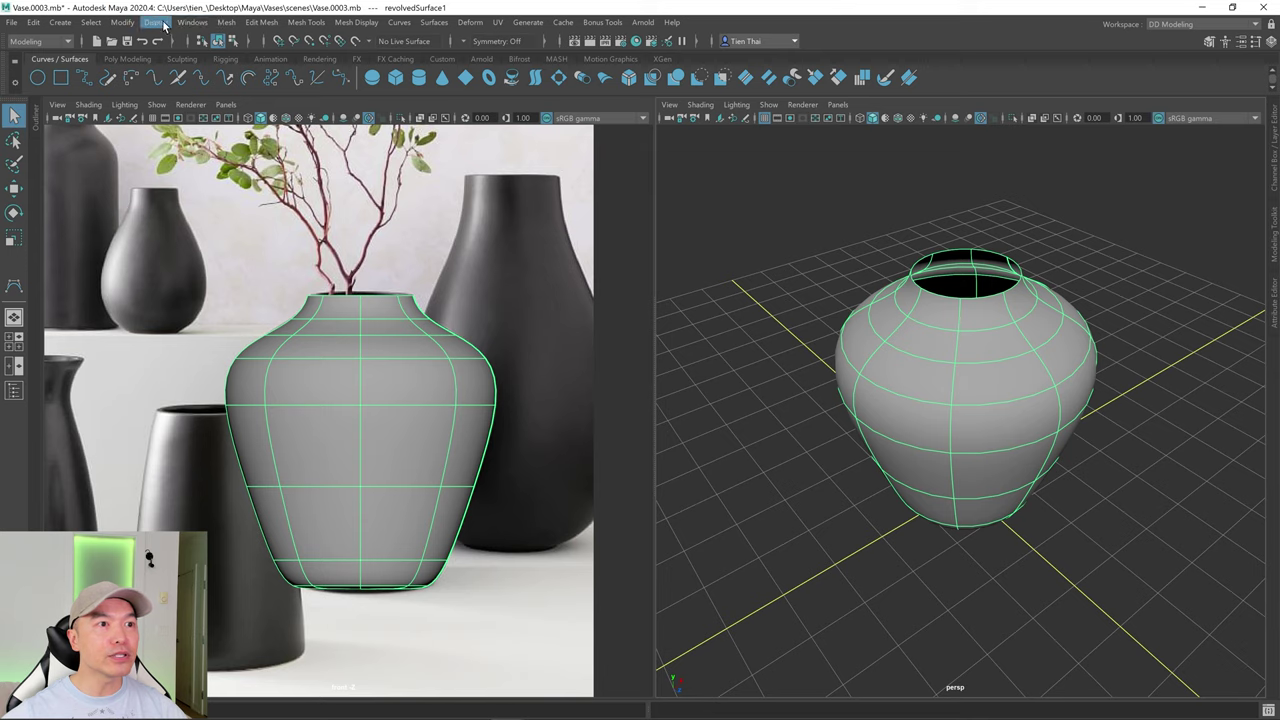
pyautogui.click(122, 23)
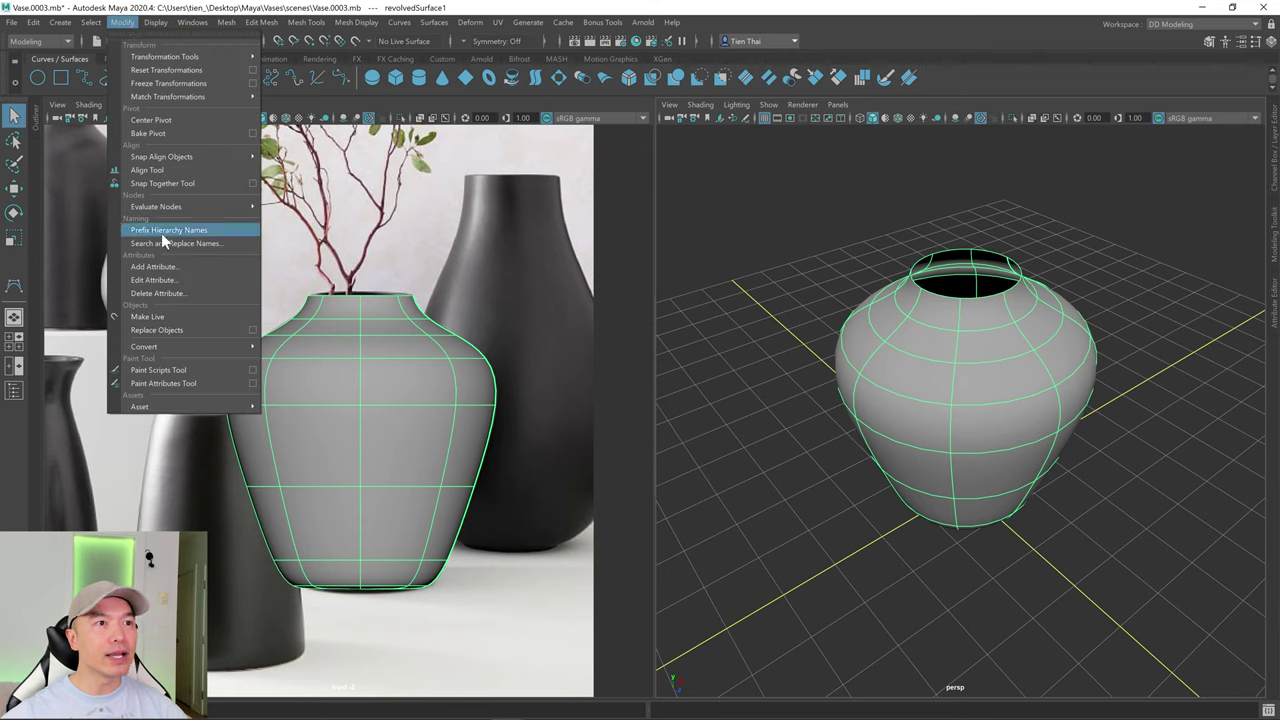
pyautogui.moveTo(150, 350)
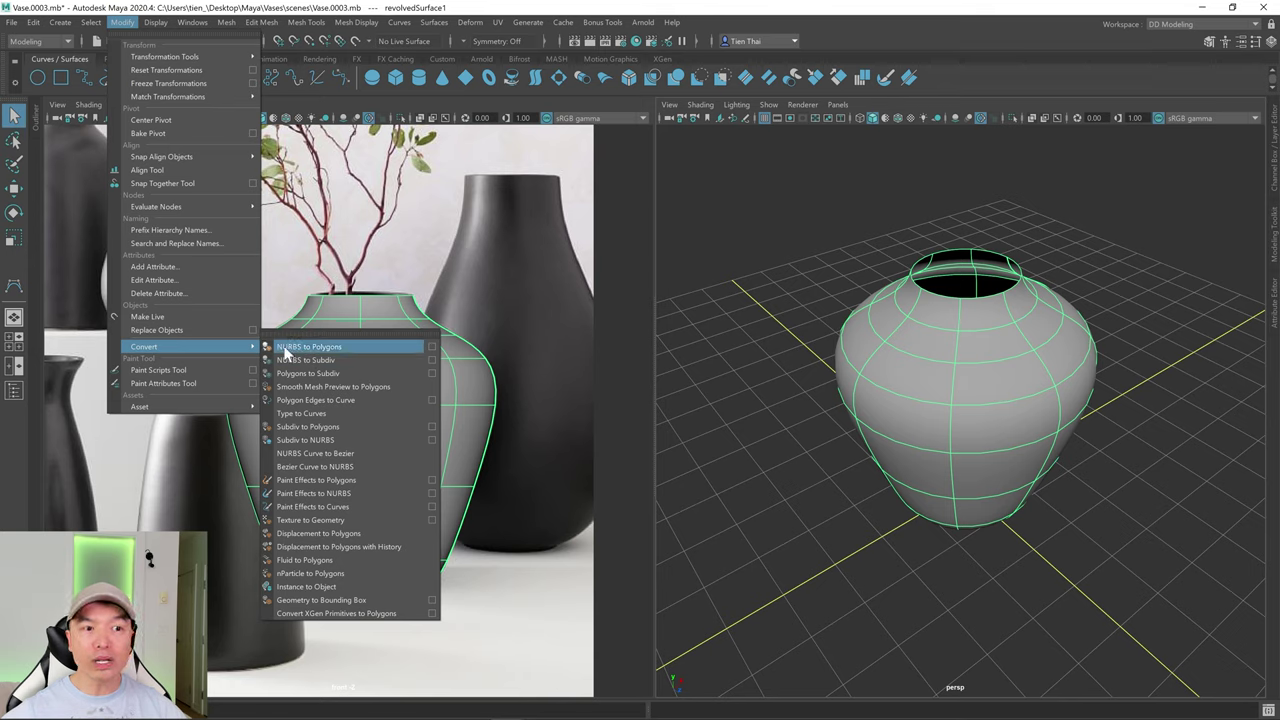
pyautogui.click(432, 346)
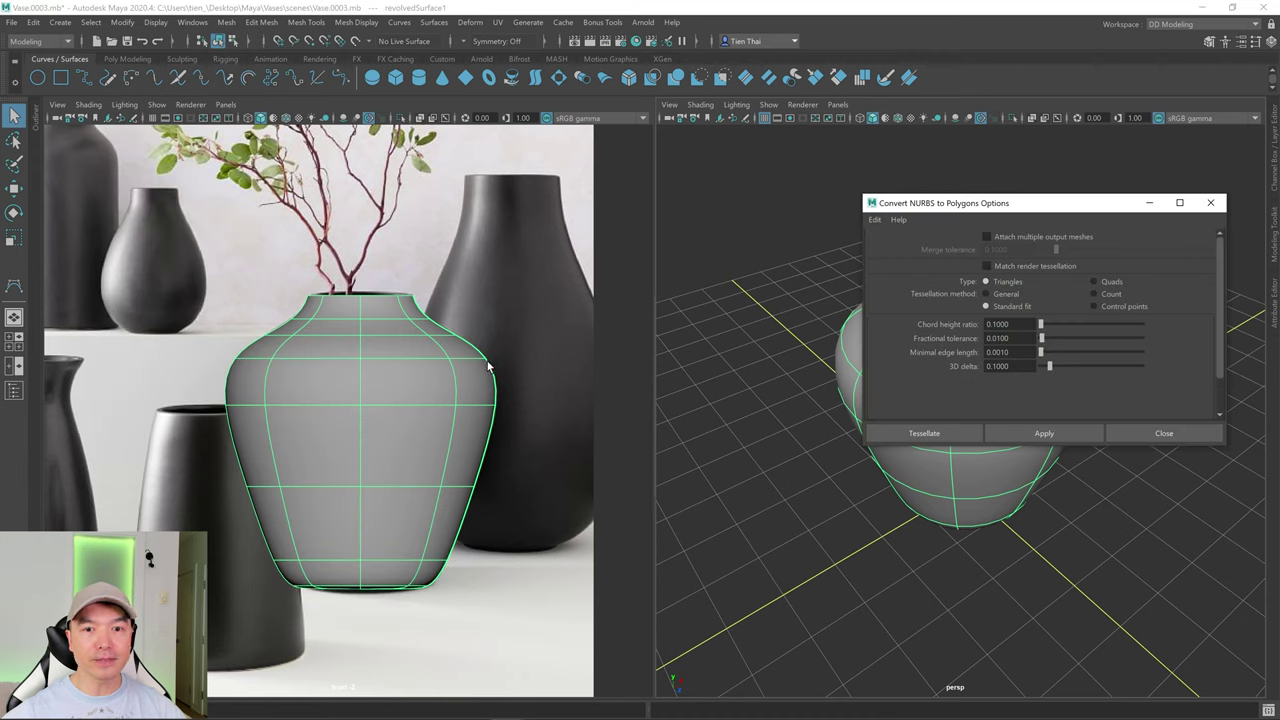
pyautogui.moveTo(1027, 211); pyautogui.dragTo(626, 194)
pyautogui.click(480, 198)
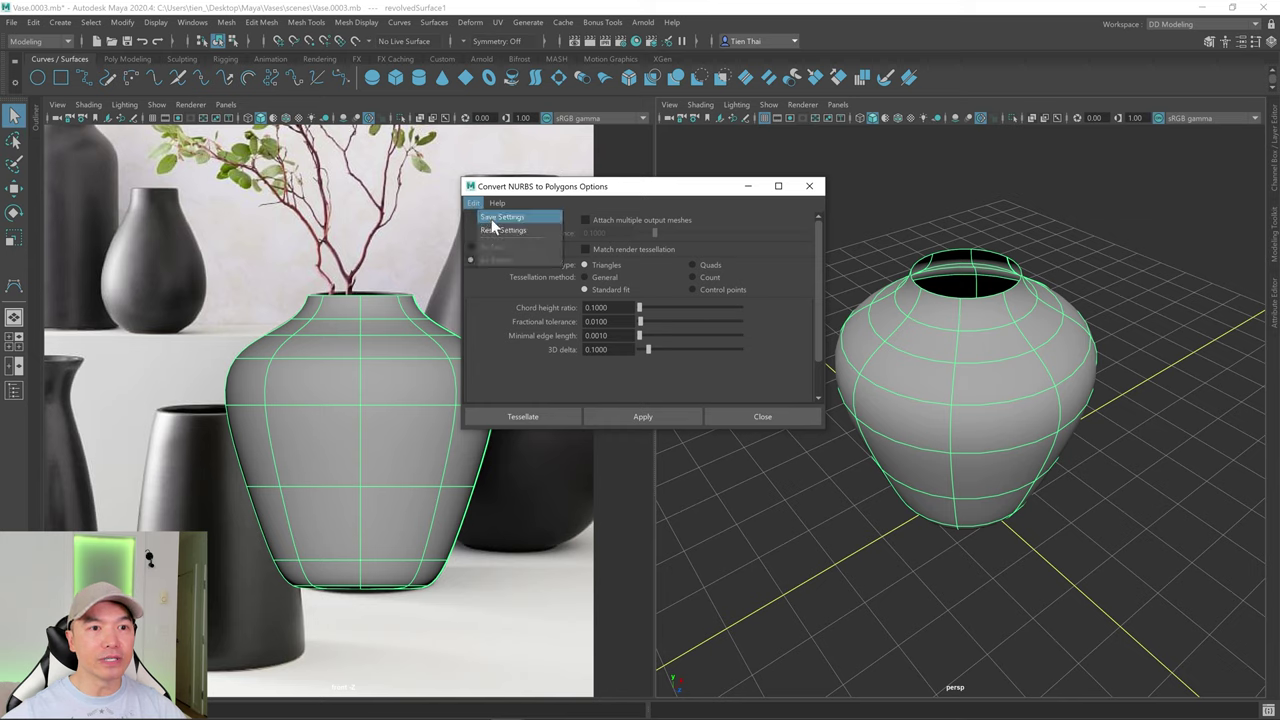
pyautogui.click(492, 227)
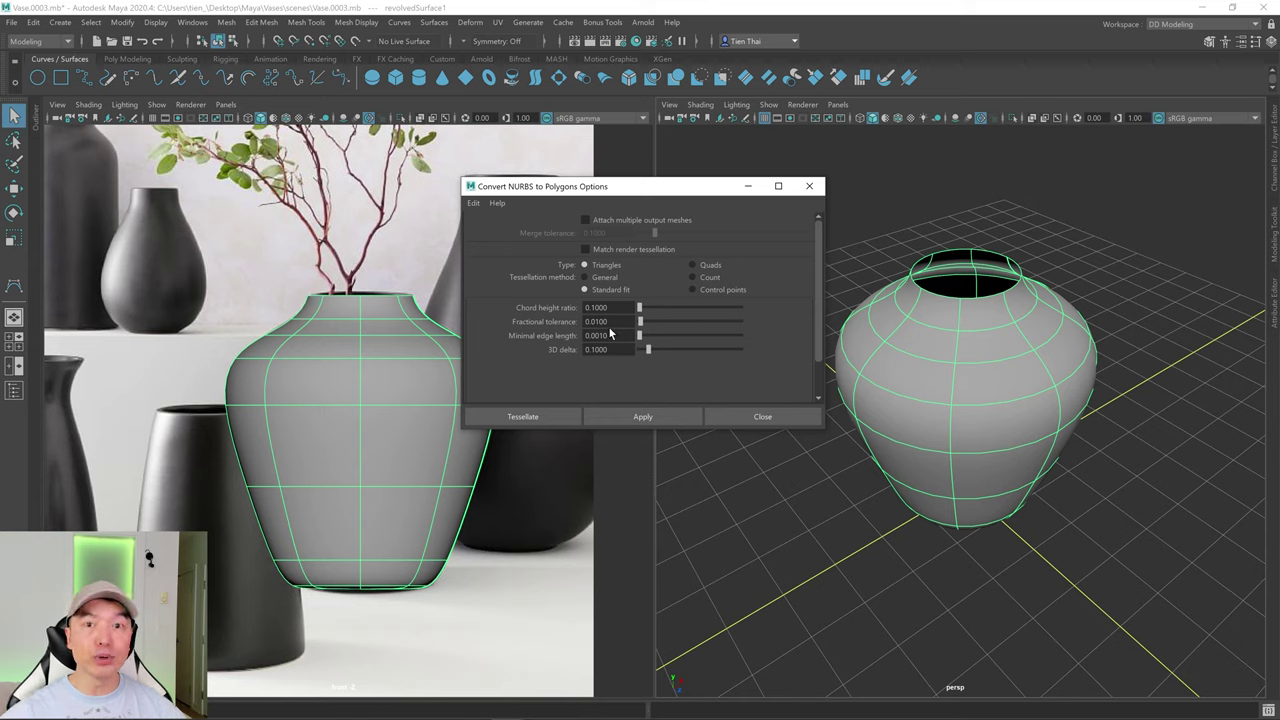
pyautogui.click(693, 289)
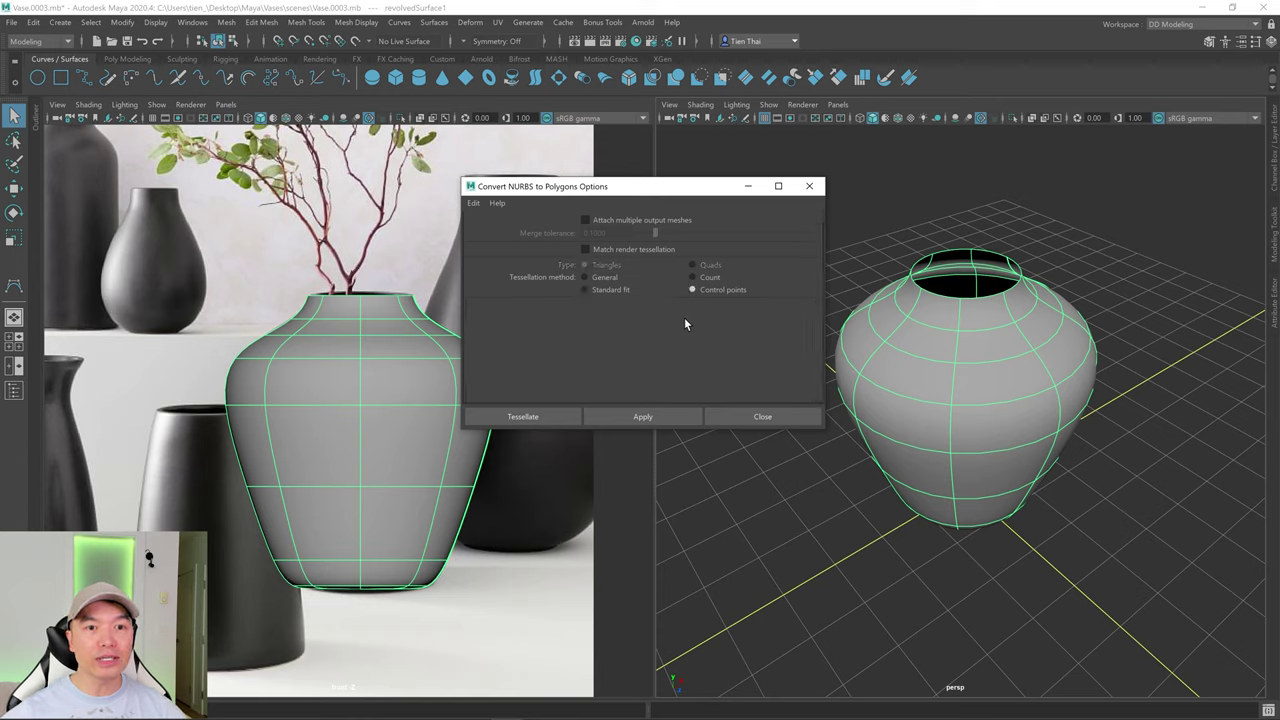
pyautogui.click(539, 416)
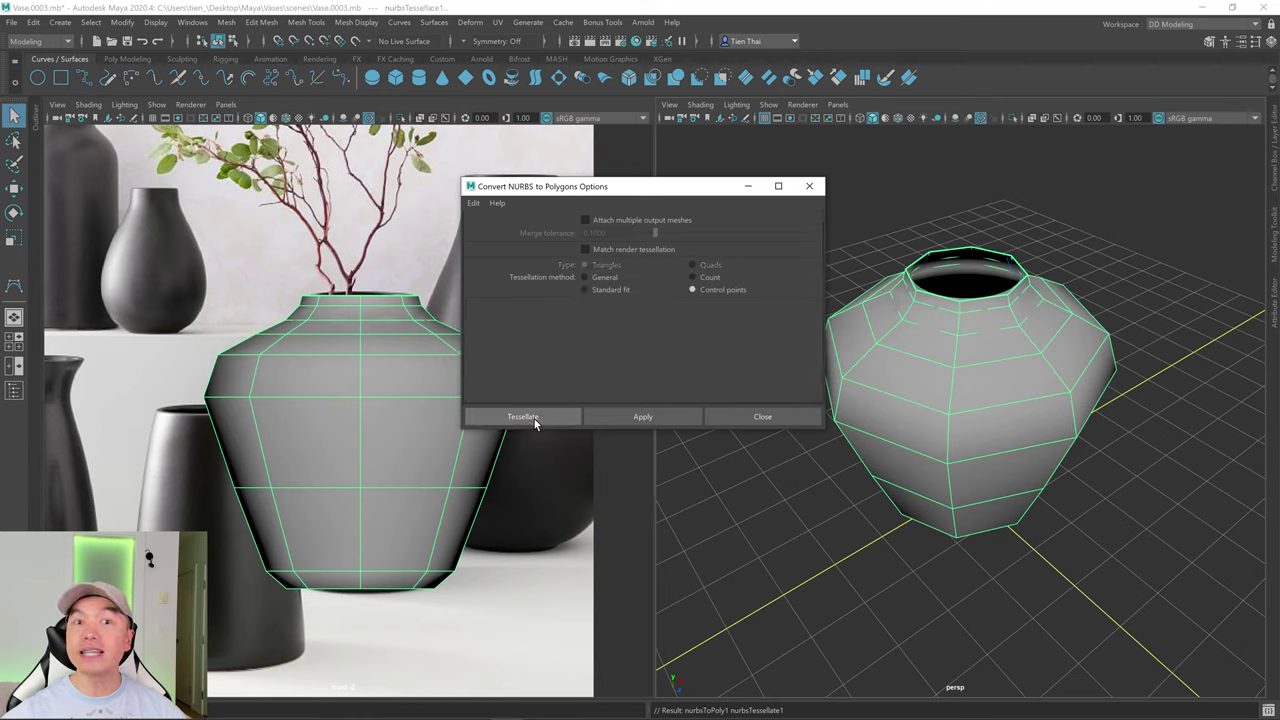
# - Move the polygon vase sideways along X, away from the revolved surface and clear of the reference image
pyautogui.scroll(-5, 918, 398)
pyautogui.keyDown('alt'); pyautogui.moveTo(918, 398); pyautogui.dragTo(924, 436); pyautogui.keyUp('alt')
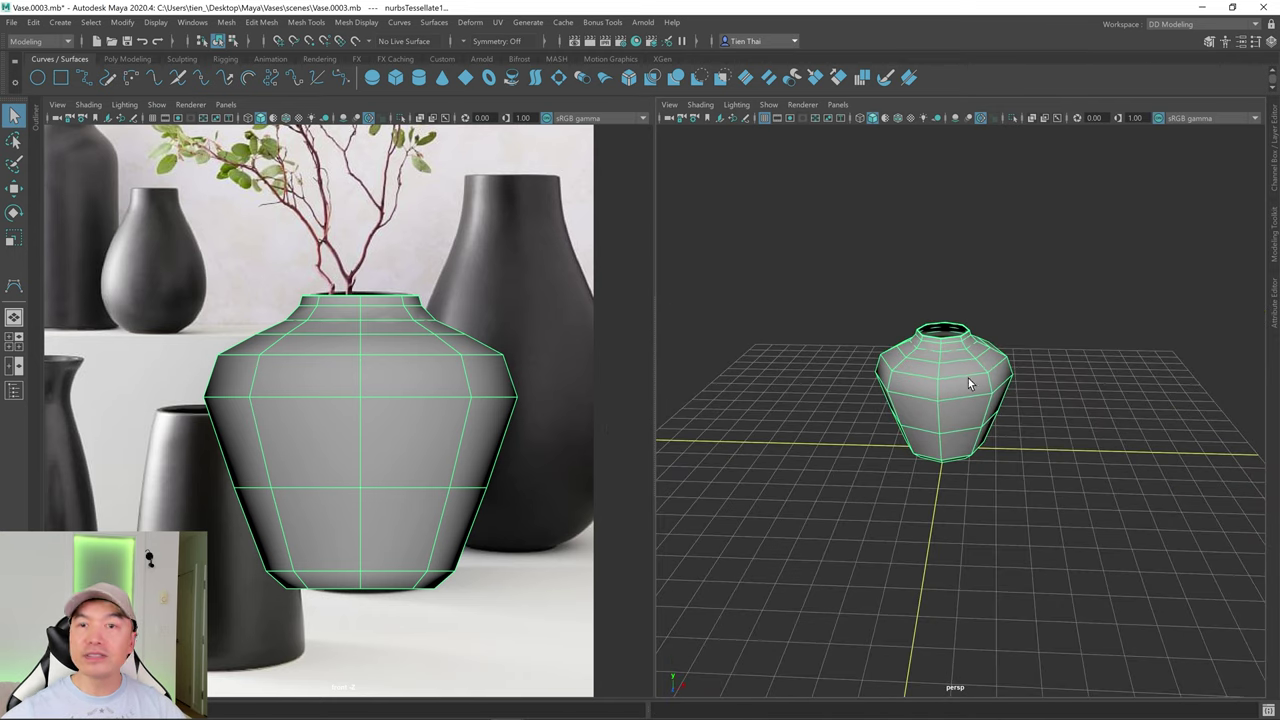
pyautogui.press('w')
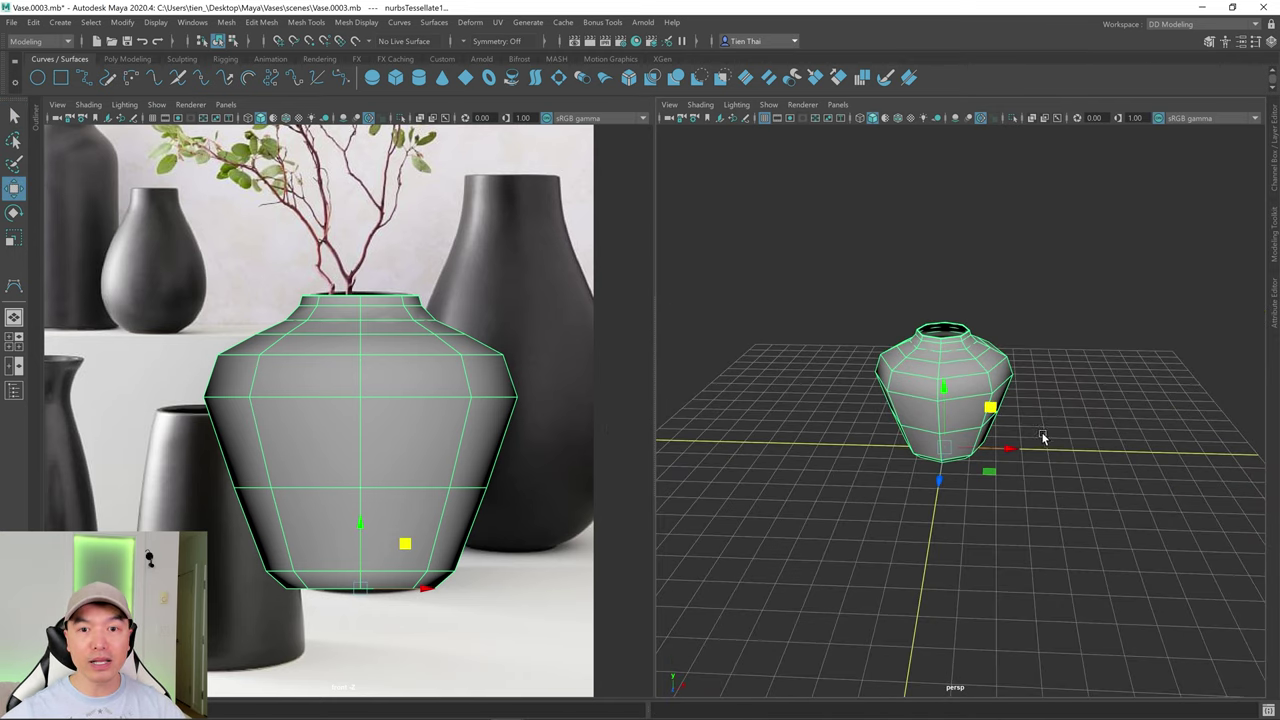
pyautogui.moveTo(1006, 451); pyautogui.dragTo(1168, 452)
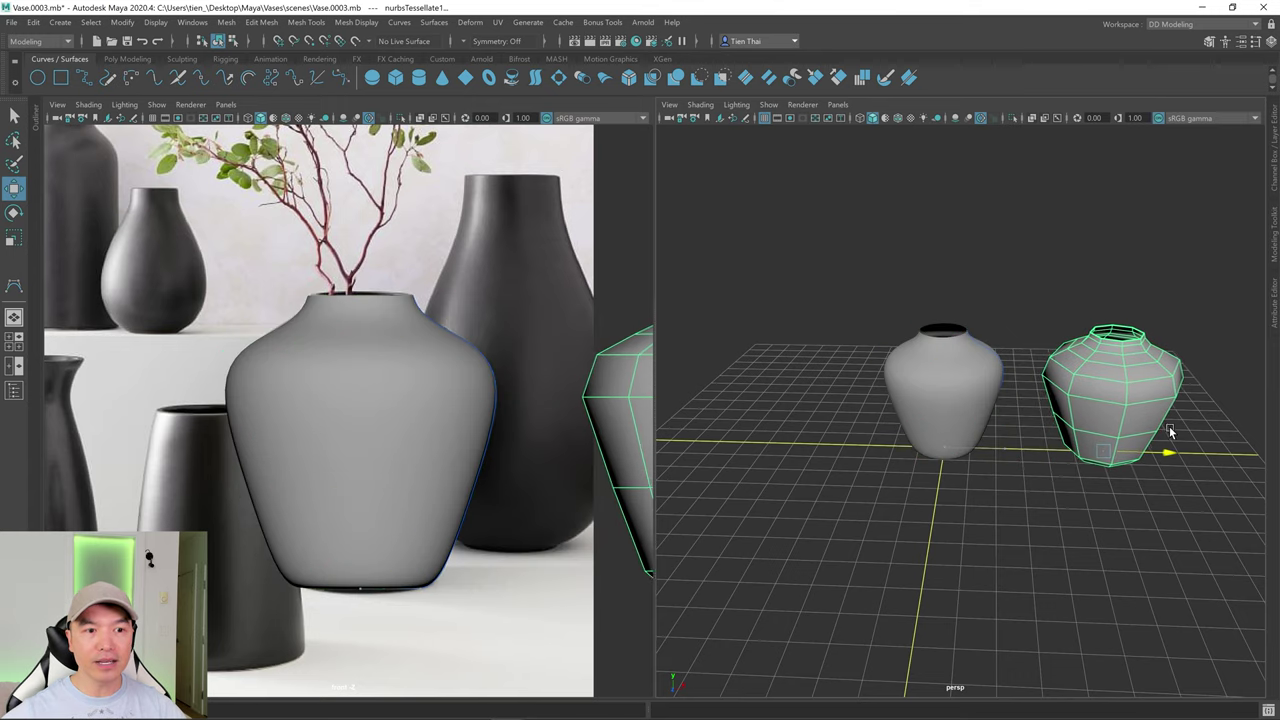
pyautogui.scroll(-4, 418, 404)
pyautogui.keyDown('alt'); pyautogui.moveTo(418, 404); pyautogui.dragTo(360, 404, button='middle'); pyautogui.keyUp('alt')
pyautogui.scroll(4, 585, 424)
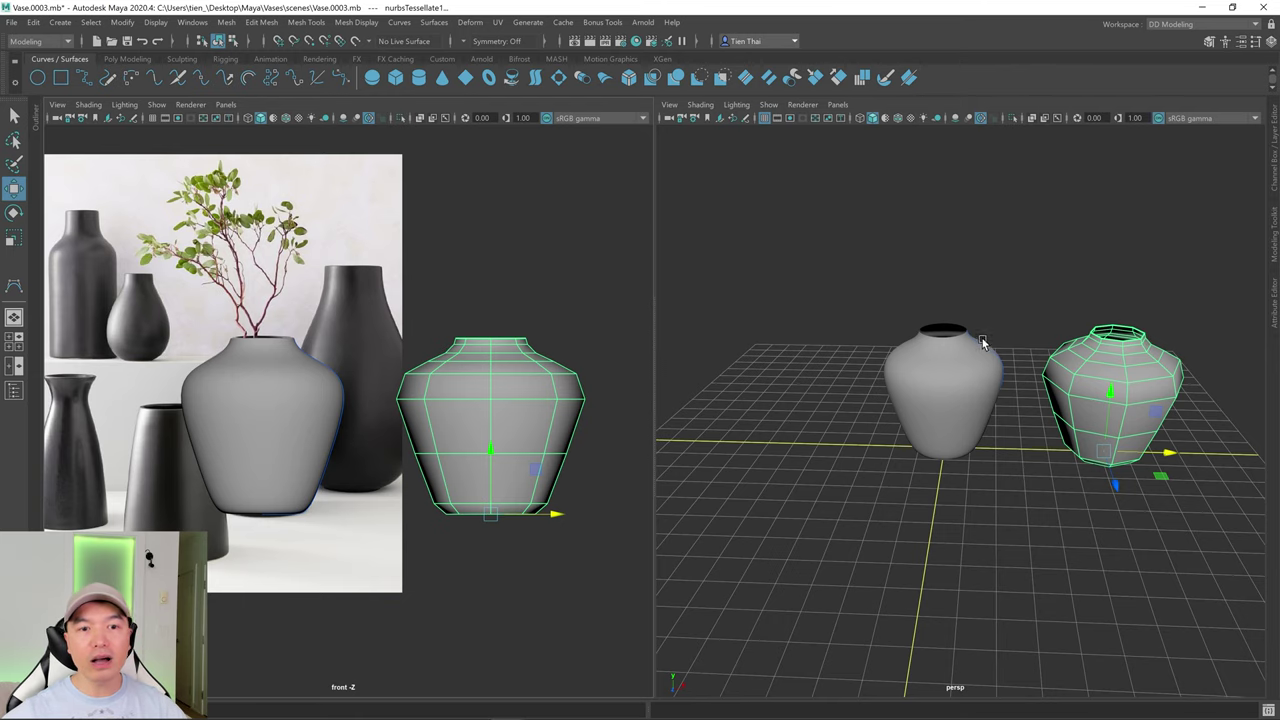
pyautogui.scroll(-2, 412, 457)
pyautogui.scroll(-2, 413, 456)
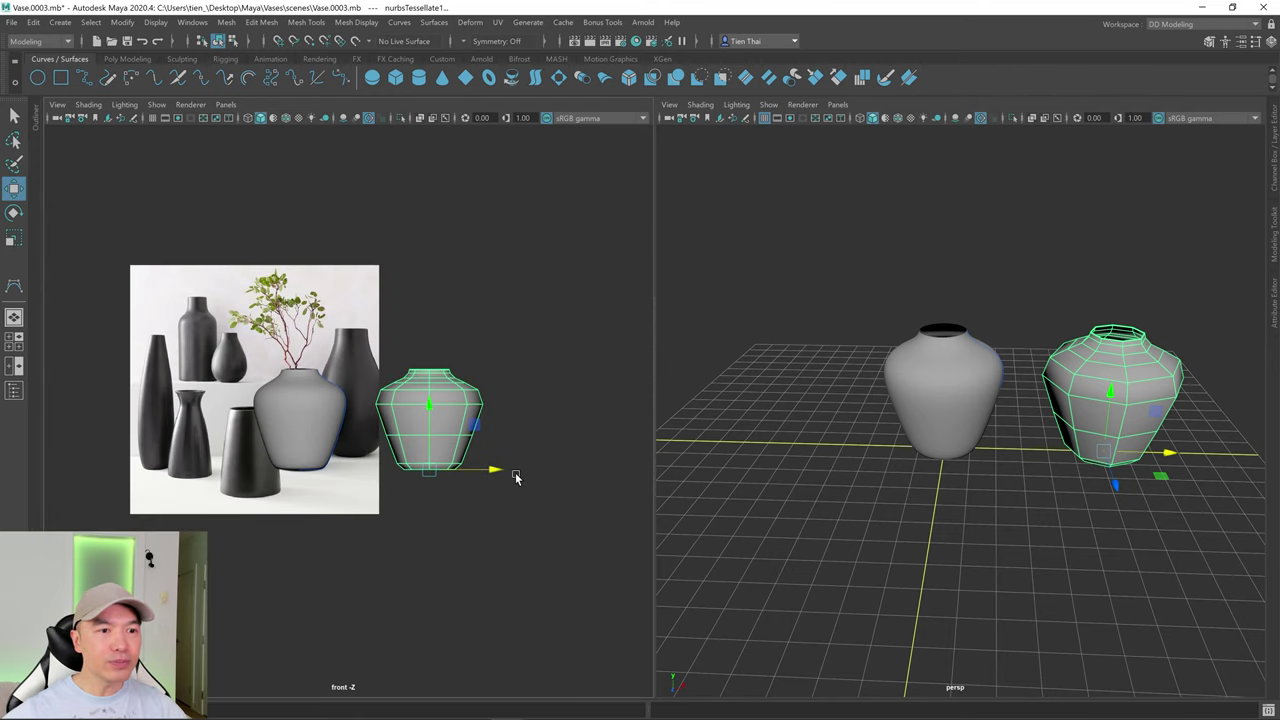
pyautogui.moveTo(491, 469); pyautogui.dragTo(566, 464)
# - Move the revolved surface along X to the edge of the reference image and place the polygon vase beside it
pyautogui.click(292, 420)
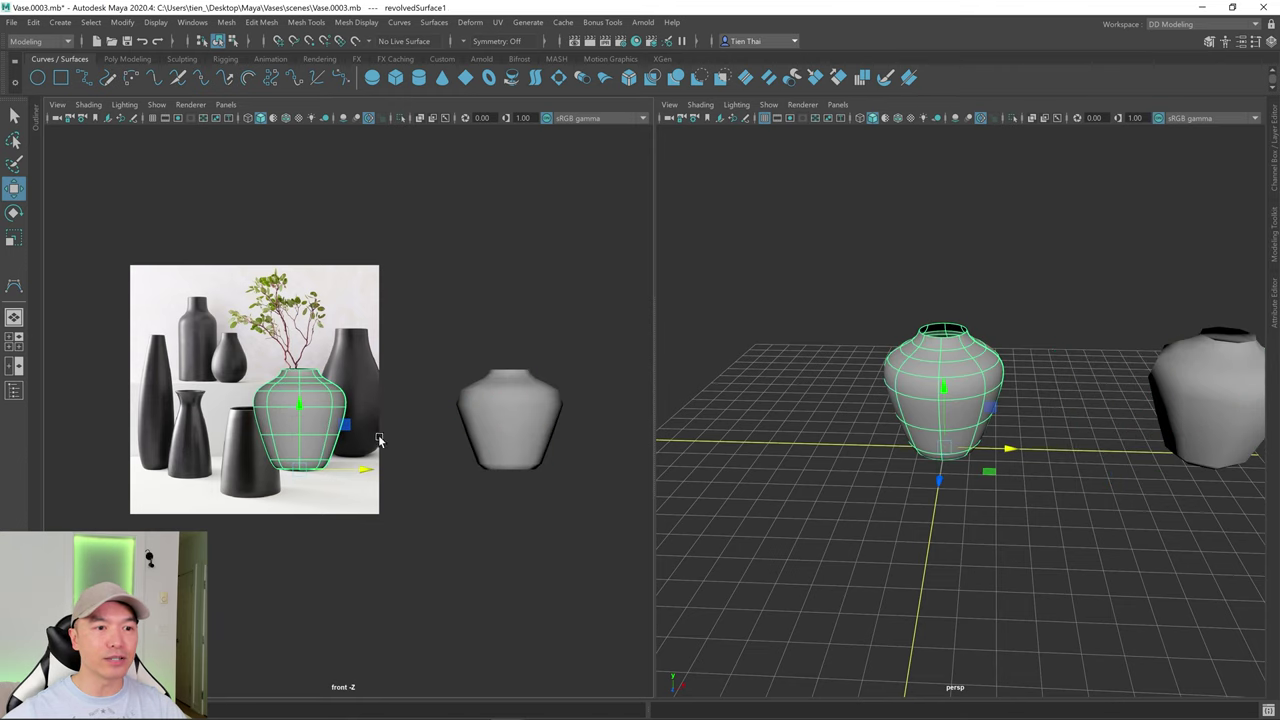
pyautogui.moveTo(392, 470); pyautogui.dragTo(466, 471)
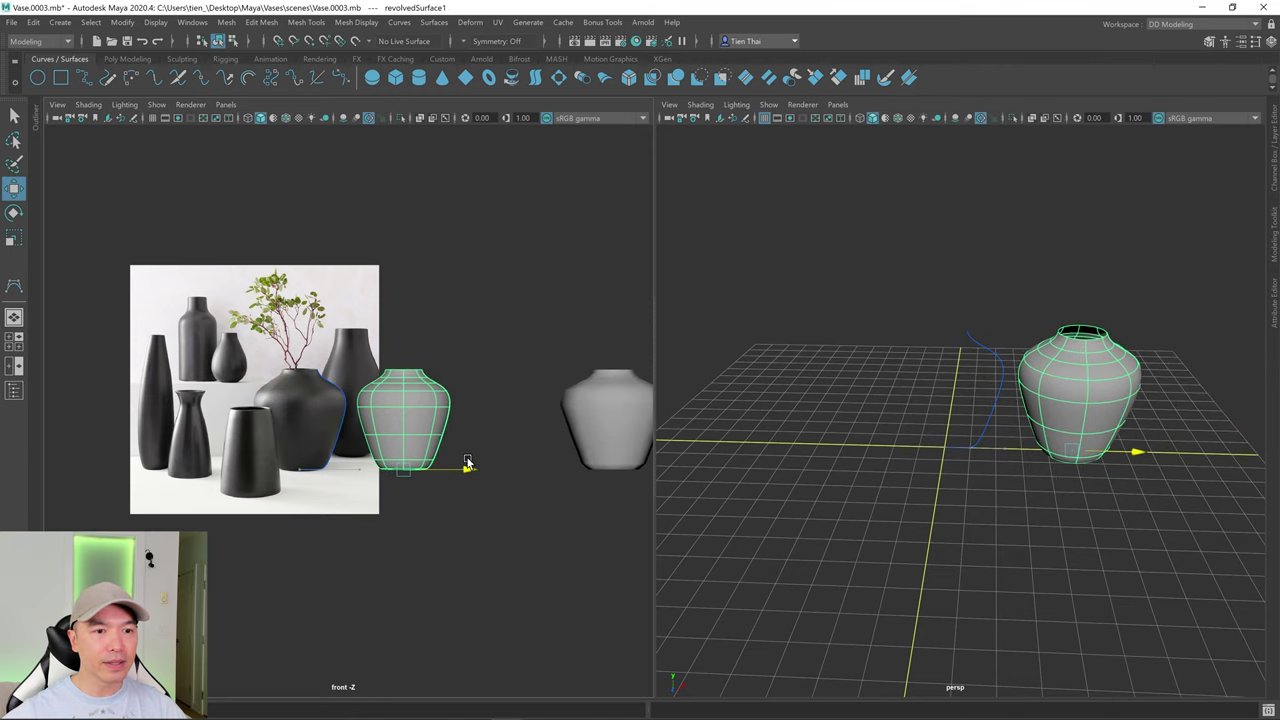
pyautogui.click(627, 405)
pyautogui.moveTo(558, 476); pyautogui.dragTo(474, 470)
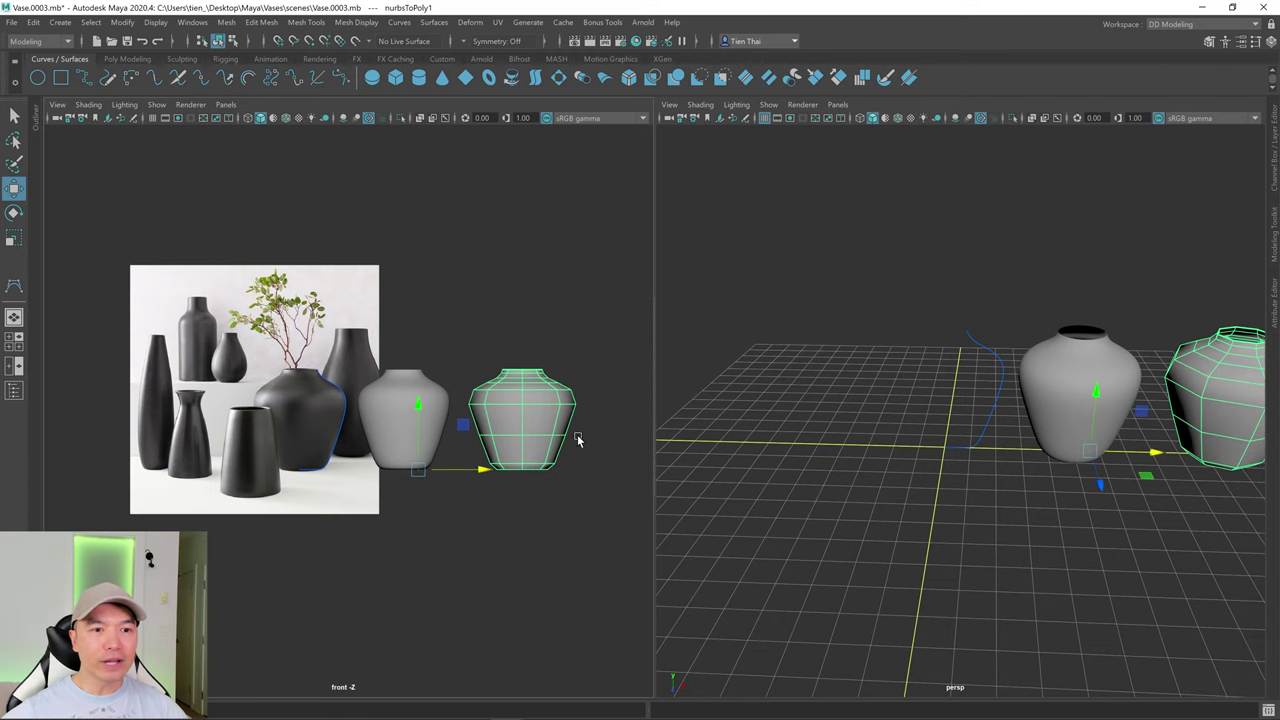
# - Compare the polygon vase with the revolved surface in smooth mesh preview, and return it to unsmoothed display
pyautogui.scroll(3, 1086, 414)
pyautogui.scroll(-2, 891, 429)
pyautogui.keyDown('alt'); pyautogui.moveTo(891, 429); pyautogui.dragTo(378, 380, button='middle'); pyautogui.keyUp('alt')
pyautogui.scroll(2, 514, 405)
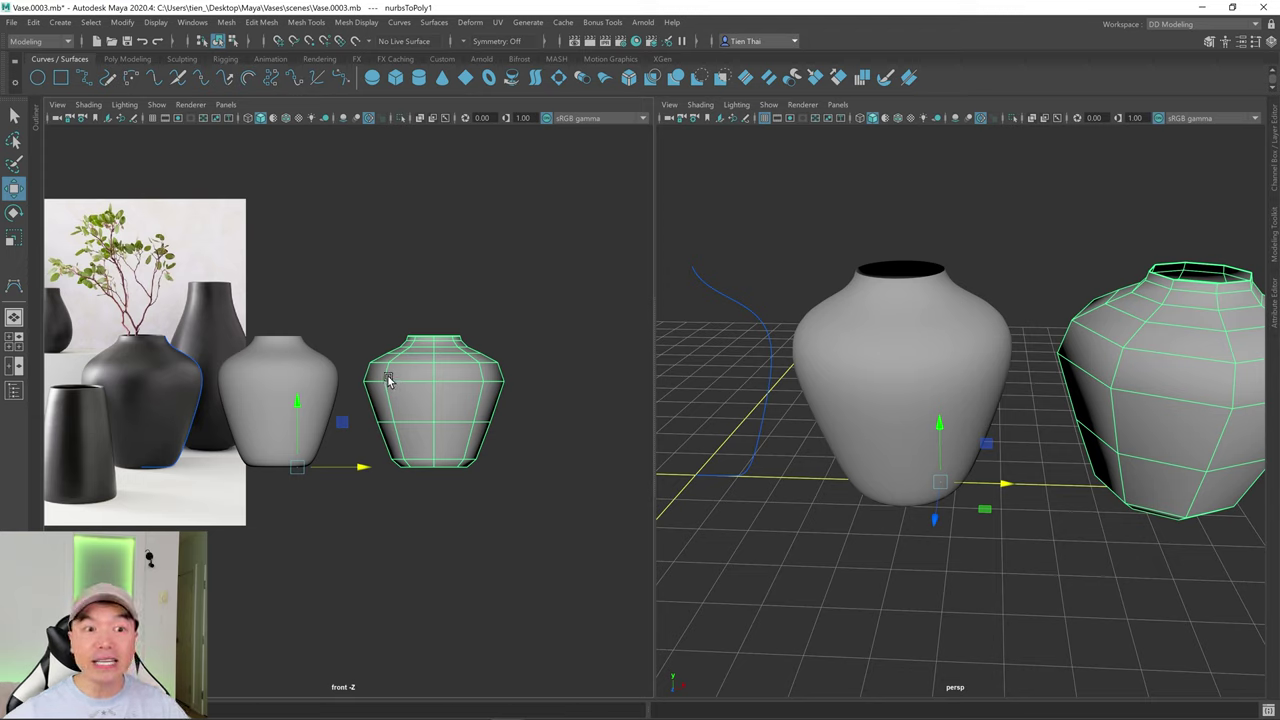
pyautogui.press('3')
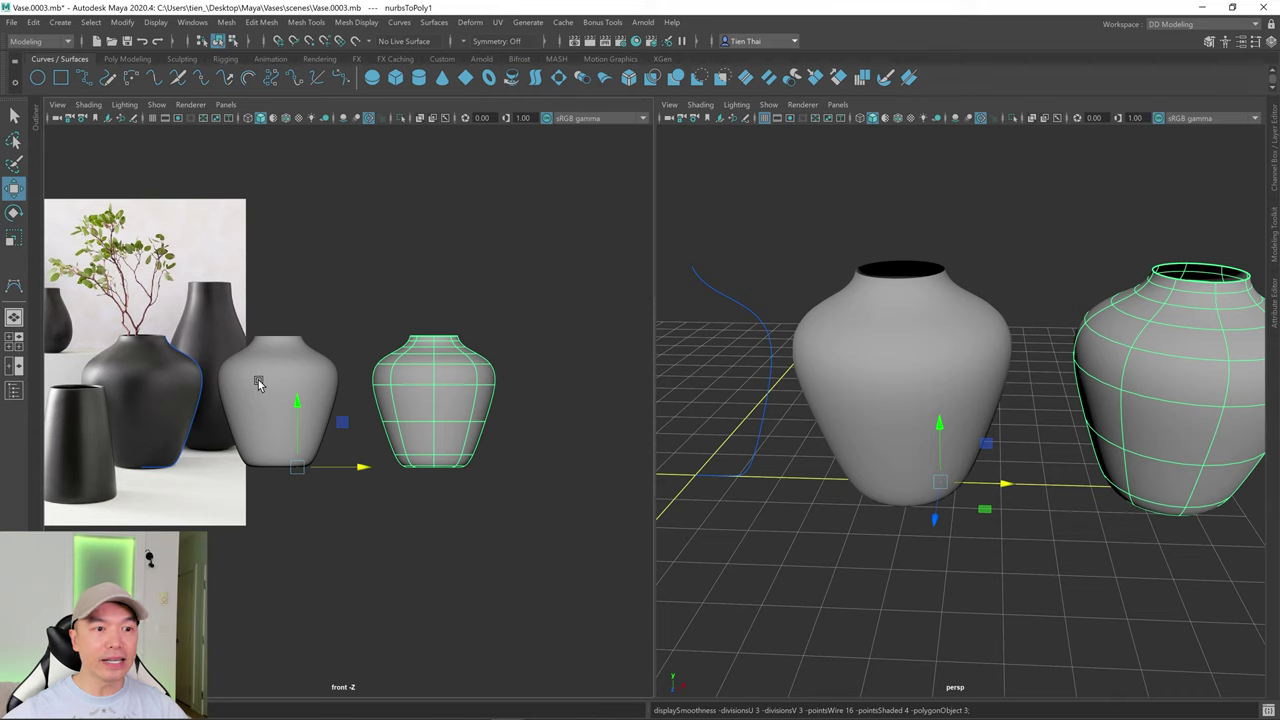
pyautogui.press('1')
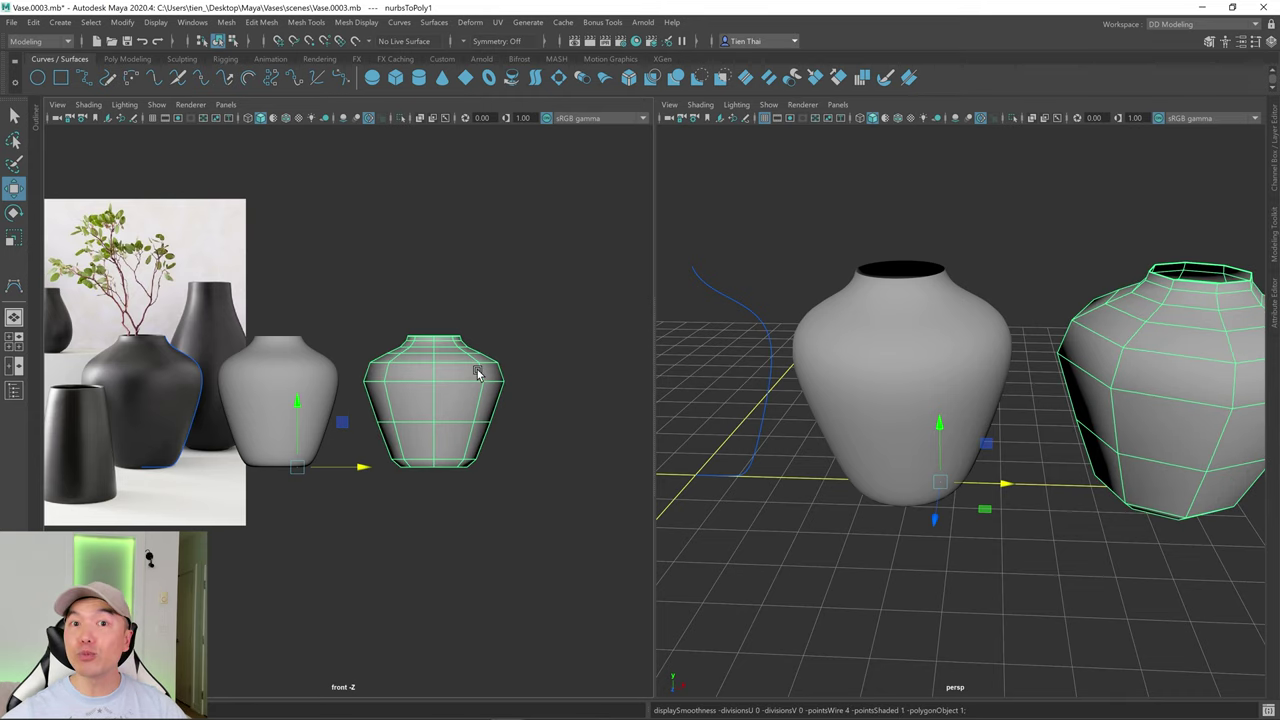
# - Examine the edges meeting at the polygon vase's base through its opening in a full-size perspective view
pyautogui.keyDown('alt'); pyautogui.moveTo(803, 329); pyautogui.dragTo(907, 357); pyautogui.keyUp('alt')
pyautogui.scroll(8, 1014, 366)
pyautogui.keyDown('alt'); pyautogui.moveTo(1005, 413); pyautogui.dragTo(1005, 436); pyautogui.keyUp('alt')
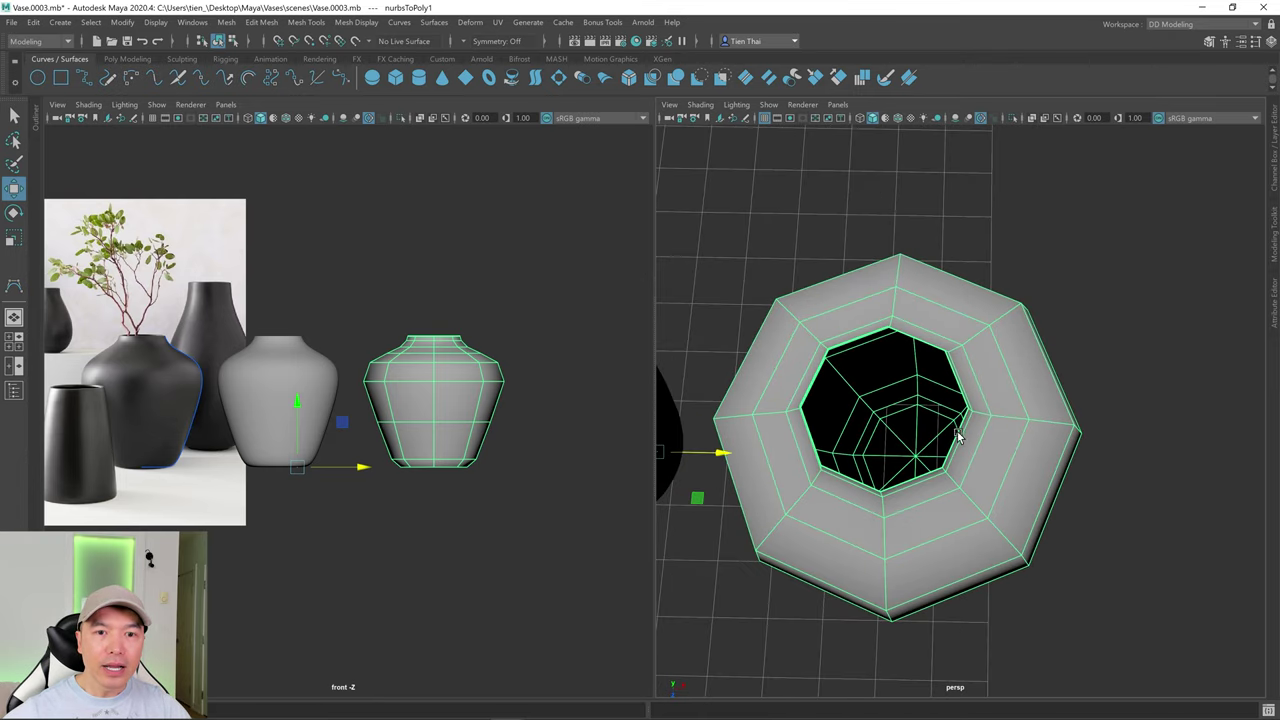
pyautogui.press('space')
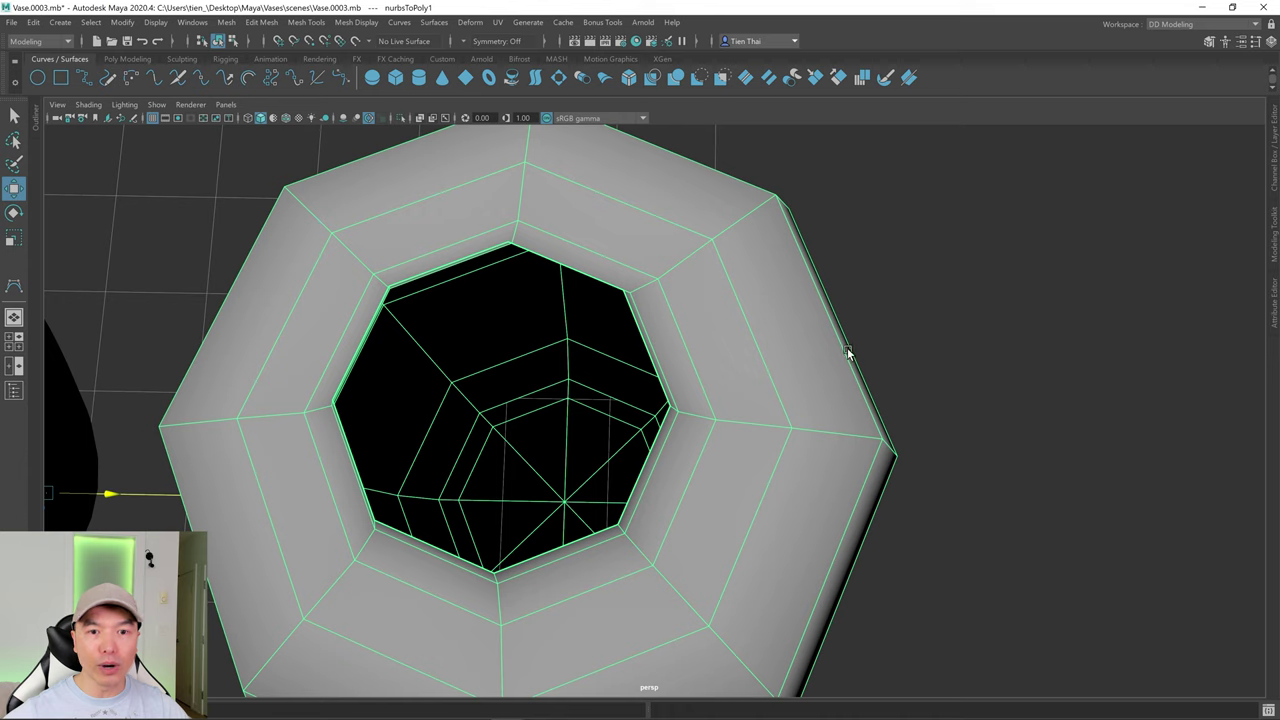
pyautogui.scroll(-3, 849, 351)
pyautogui.keyDown('alt'); pyautogui.moveTo(726, 346); pyautogui.dragTo(603, 446); pyautogui.keyUp('alt')
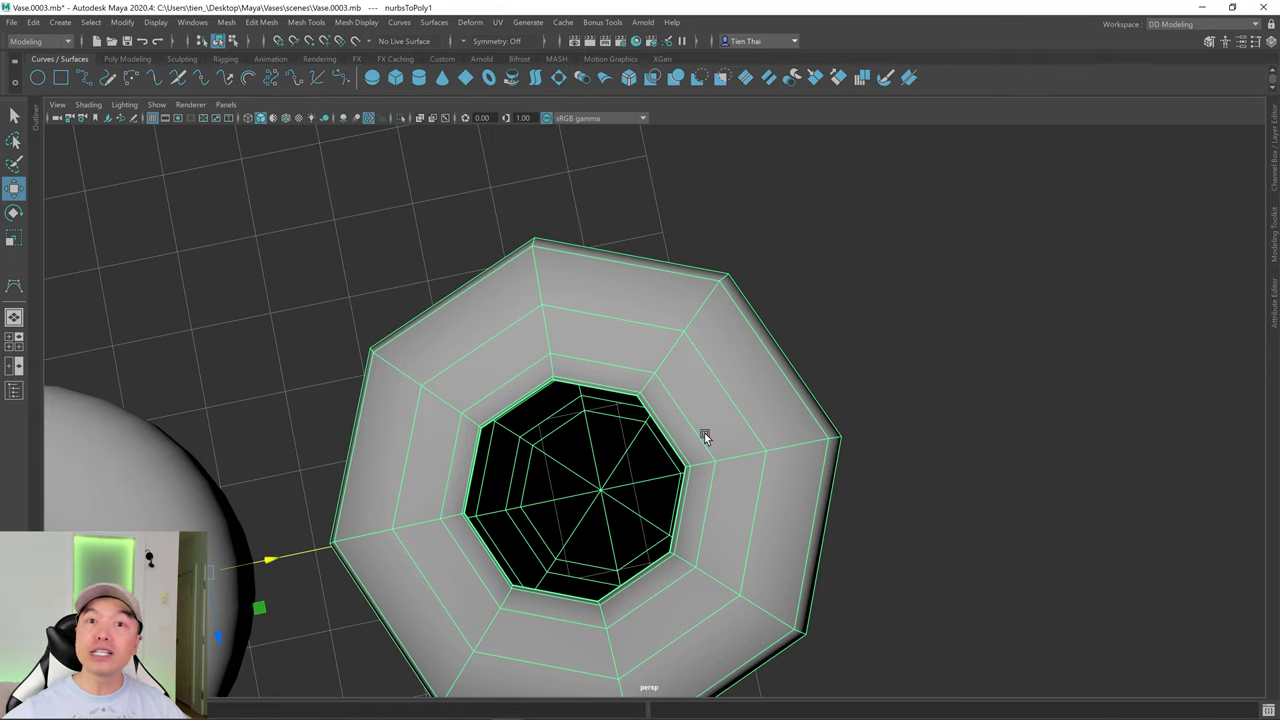
pyautogui.keyDown('alt'); pyautogui.moveTo(671, 397); pyautogui.dragTo(620, 362); pyautogui.keyUp('alt')
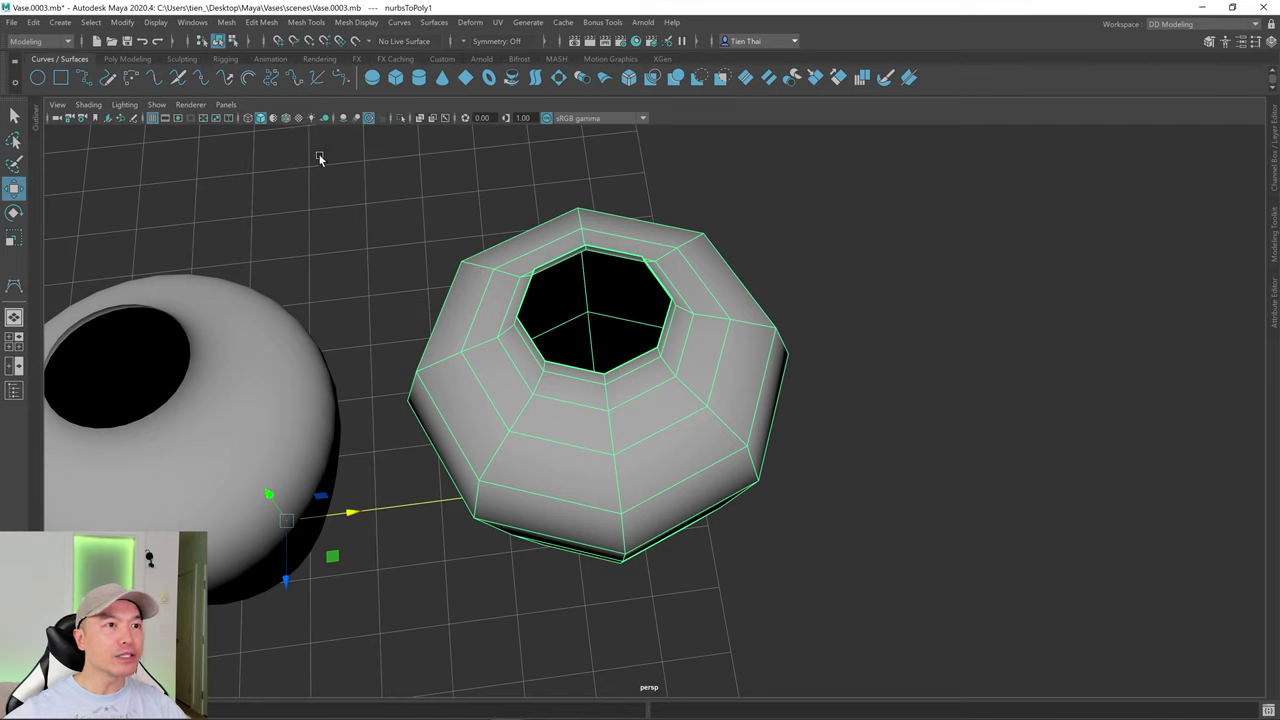
# - Turn on the Poly Count heads-up display for the viewport
pyautogui.click(155, 24)
pyautogui.moveTo(197, 70)
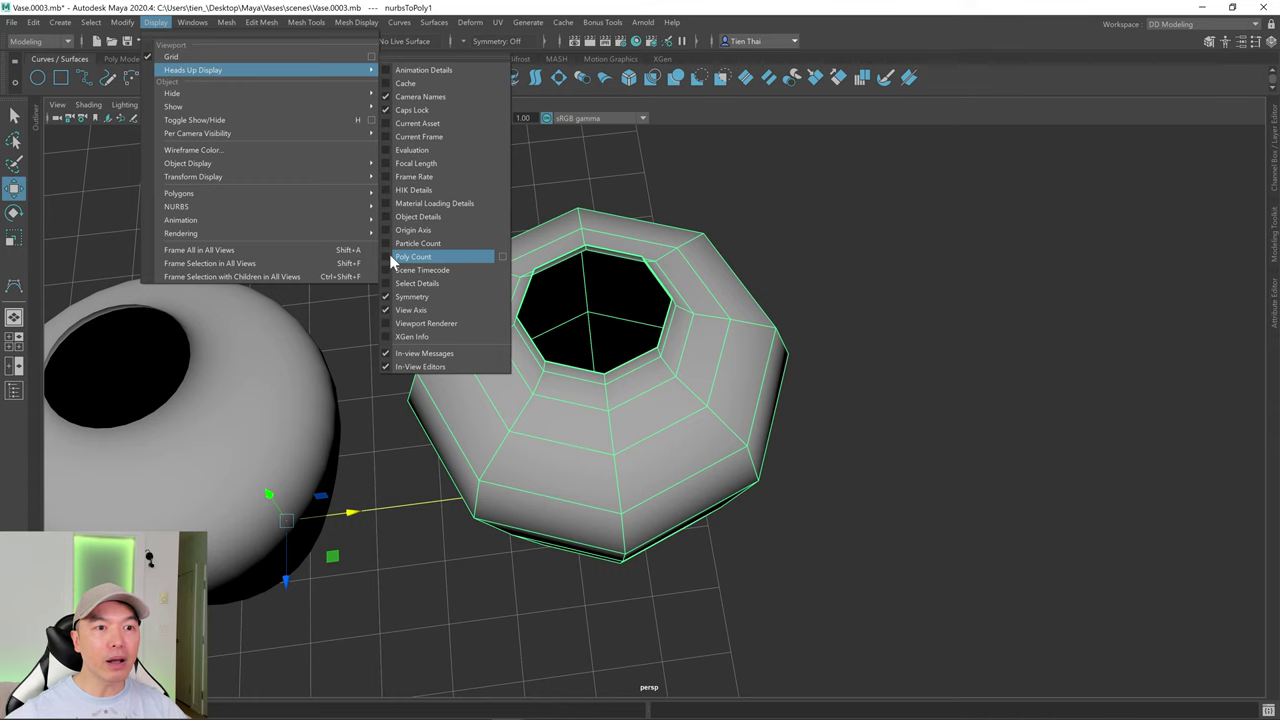
pyautogui.click(392, 260)
pyautogui.keyDown('alt'); pyautogui.moveTo(700, 348); pyautogui.dragTo(708, 357); pyautogui.keyUp('alt')
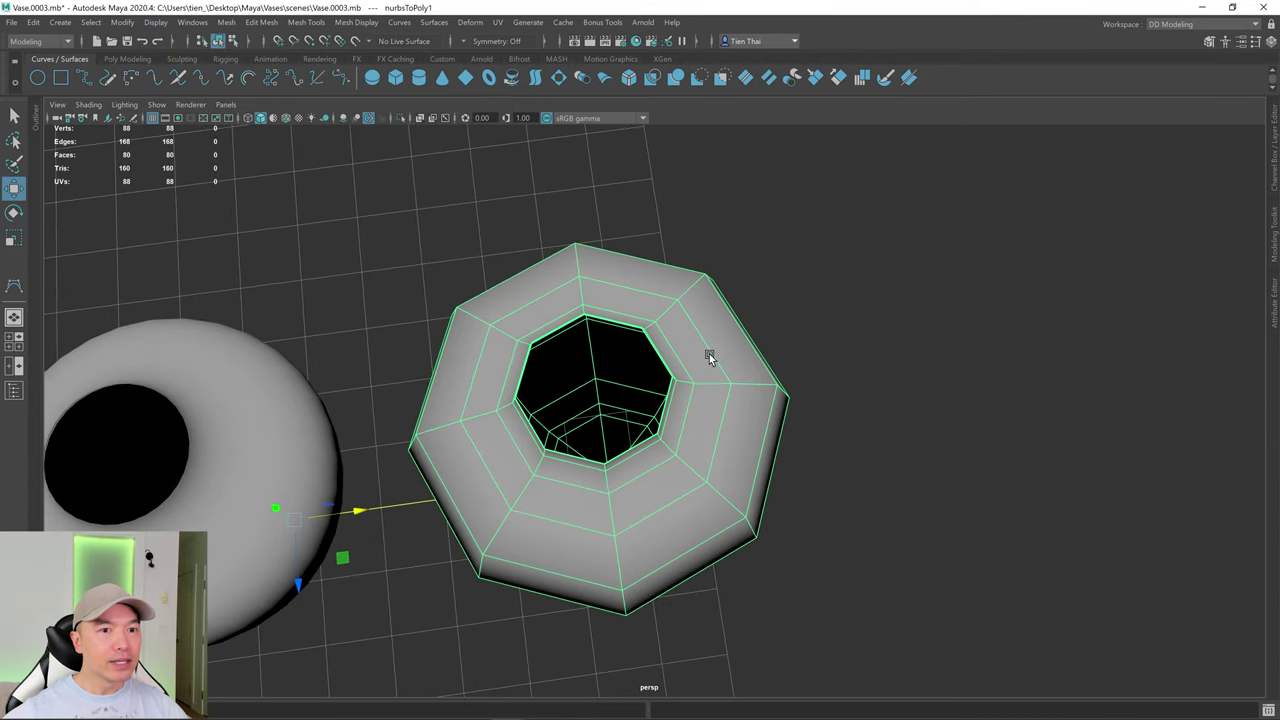
# - Select the overlapping vertices at the center of the polygon vase's base and merge them into one
pyautogui.moveTo(912, 279); pyautogui.dragTo(845, 277, button='right')
pyautogui.keyDown('alt'); pyautogui.moveTo(651, 400); pyautogui.dragTo(676, 440); pyautogui.keyUp('alt')
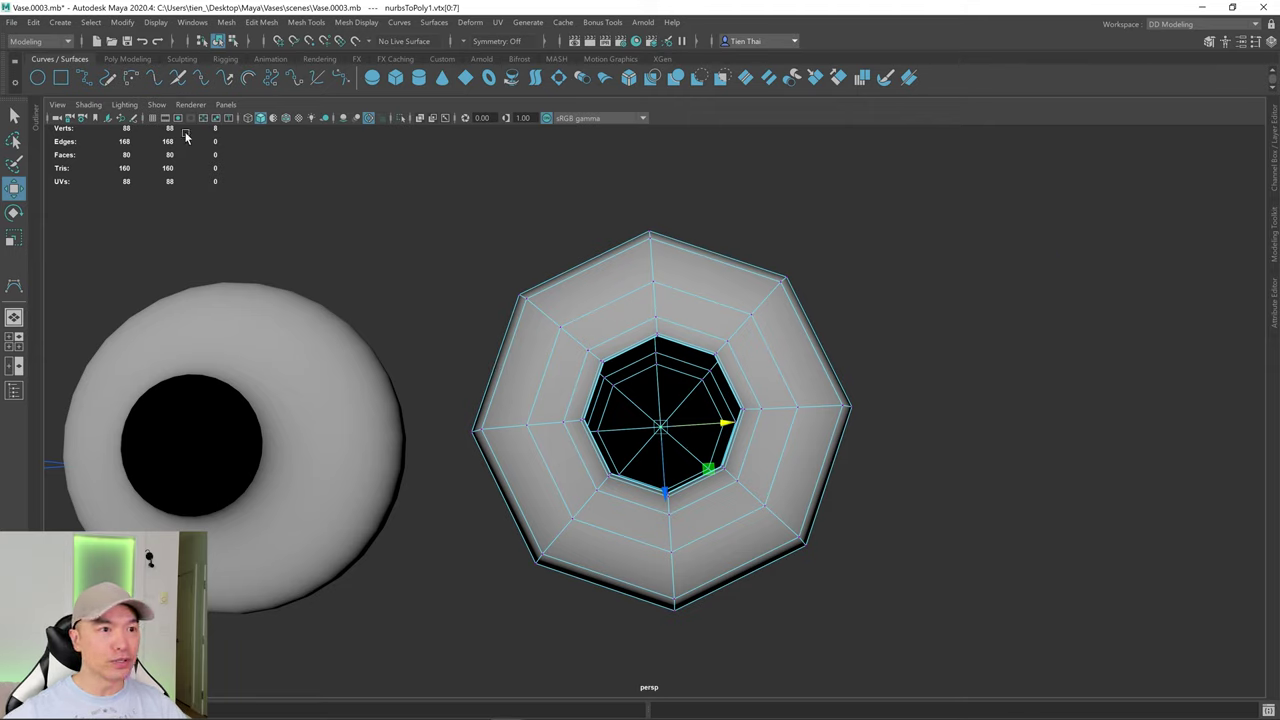
pyautogui.click(127, 59)
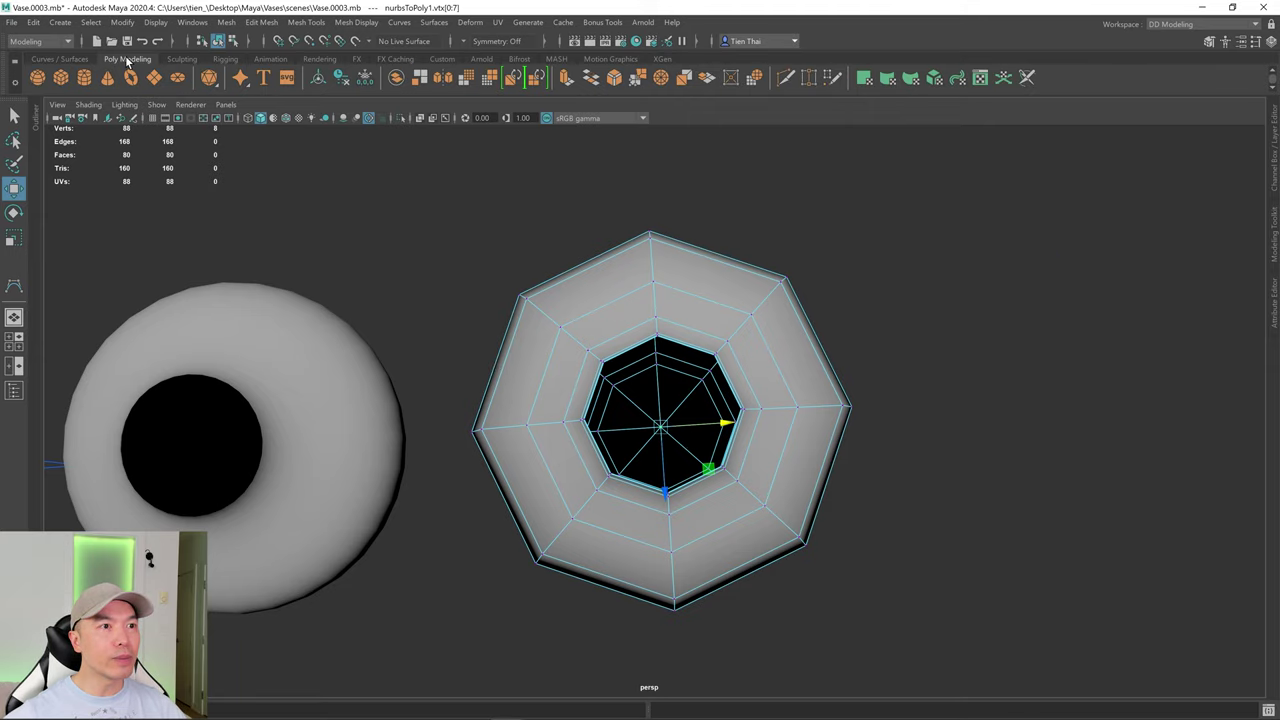
pyautogui.click(661, 80)
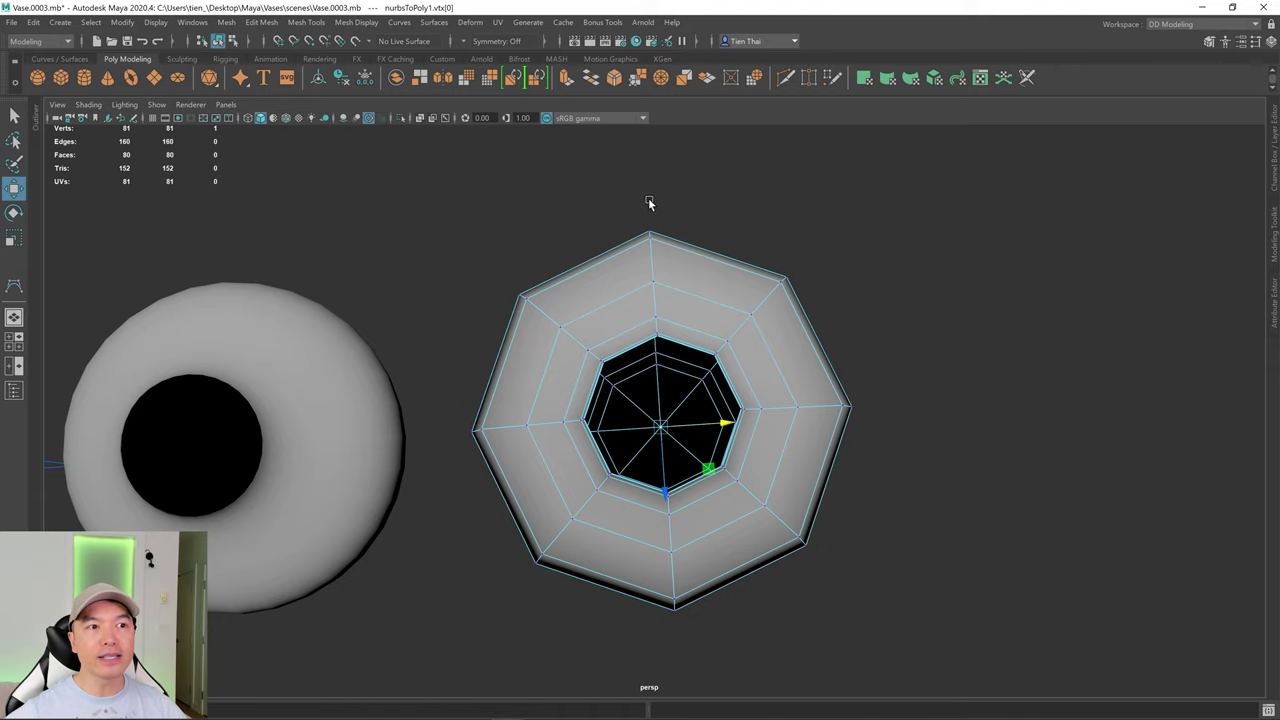
# - Return the polygon vase to object selection and extrude all its faces with a thickness of about -0.166
pyautogui.scroll(-2, 734, 403)
pyautogui.moveTo(734, 403)
pyautogui.keyDown('alt'); pyautogui.mouseDown()
pyautogui.moveTo(731, 420)
pyautogui.moveTo(745, 390)
pyautogui.moveTo(775, 390)
pyautogui.moveTo(754, 412)
pyautogui.mouseUp(); pyautogui.keyUp('alt')
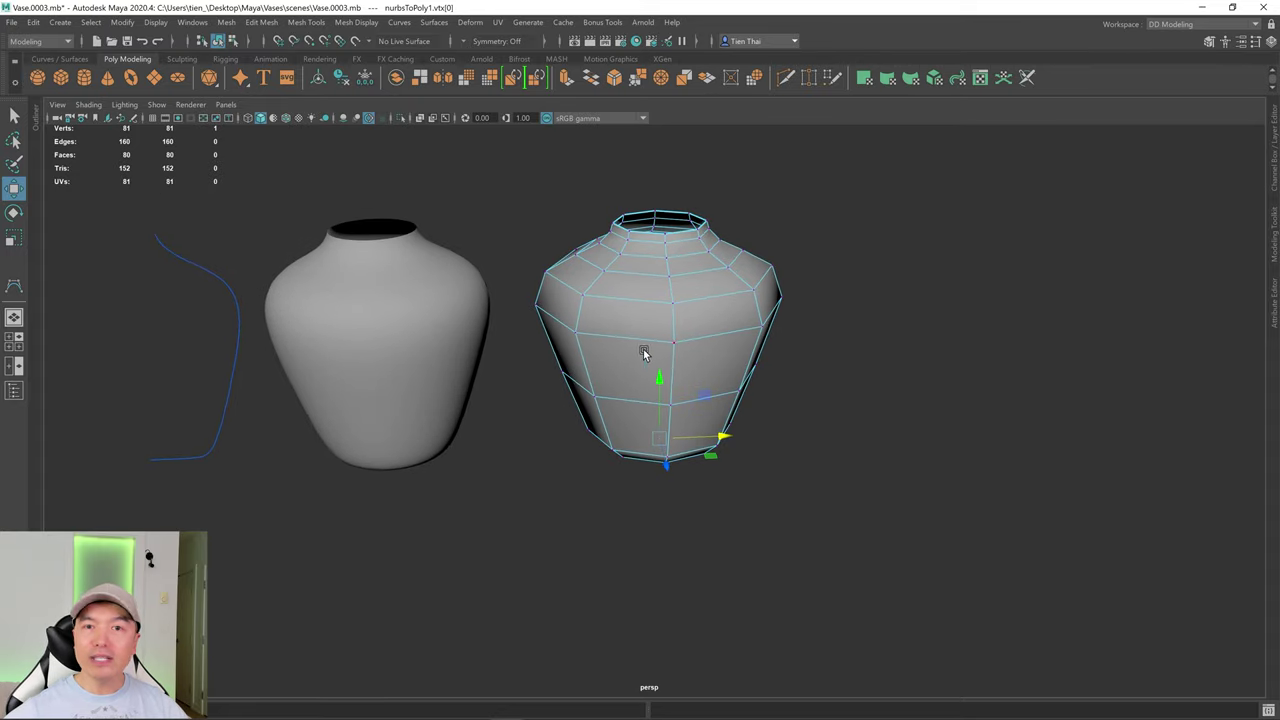
pyautogui.press('q')
pyautogui.rightClick(661, 261)
pyautogui.moveTo(661, 261); pyautogui.dragTo(751, 212, button='right')
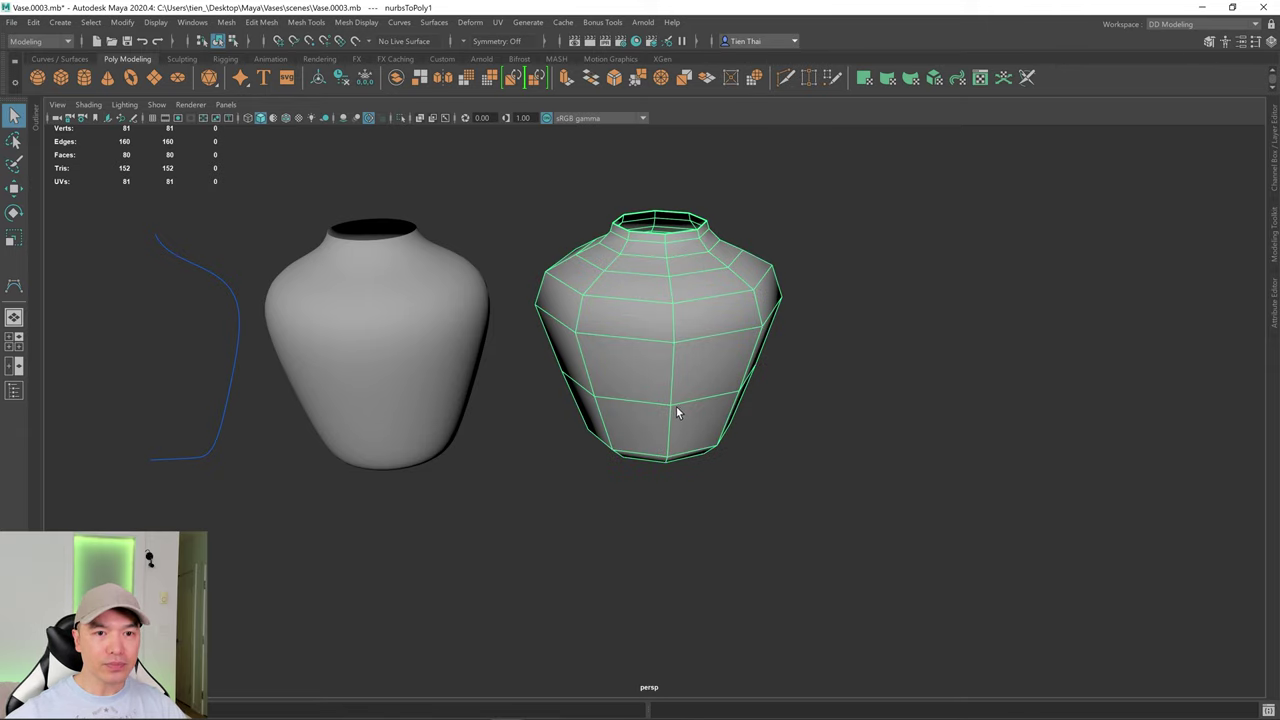
pyautogui.keyDown('alt'); pyautogui.moveTo(679, 281); pyautogui.dragTo(691, 297); pyautogui.keyUp('alt')
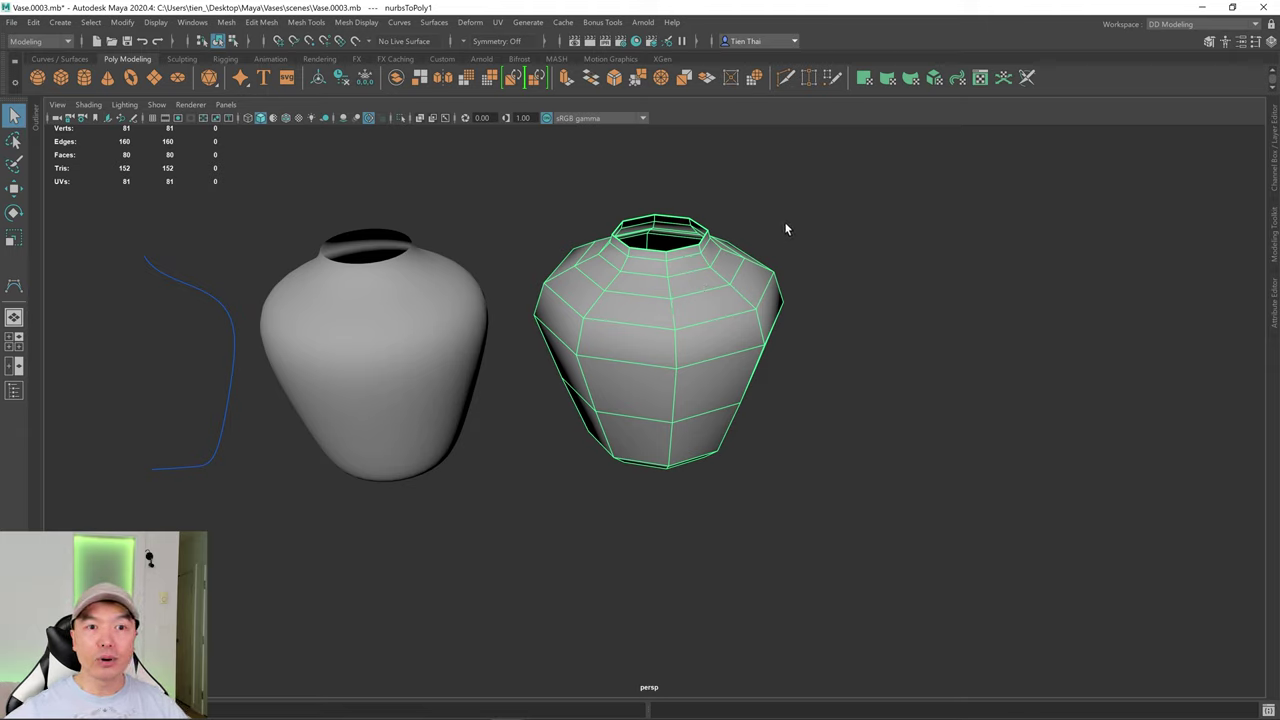
pyautogui.keyDown('shift'); pyautogui.moveTo(786, 223); pyautogui.dragTo(783, 263, button='right'); pyautogui.keyUp('shift')
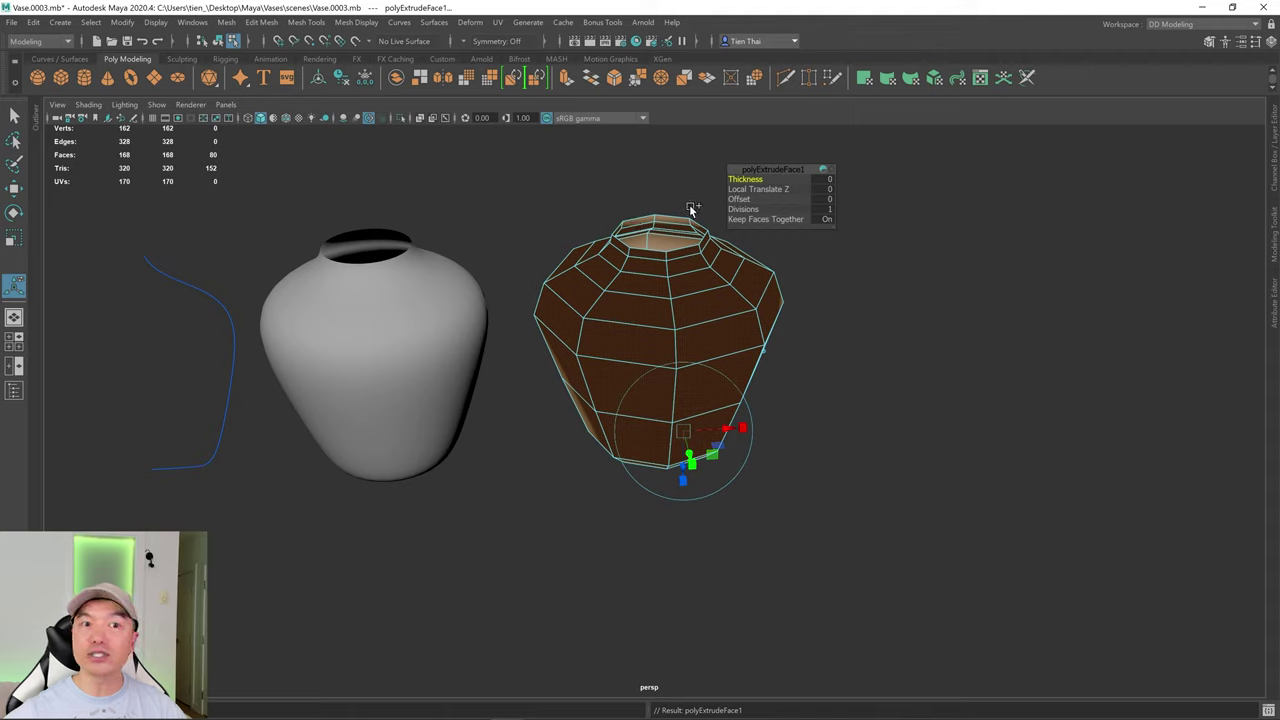
pyautogui.moveTo(744, 178); pyautogui.dragTo(695, 180)
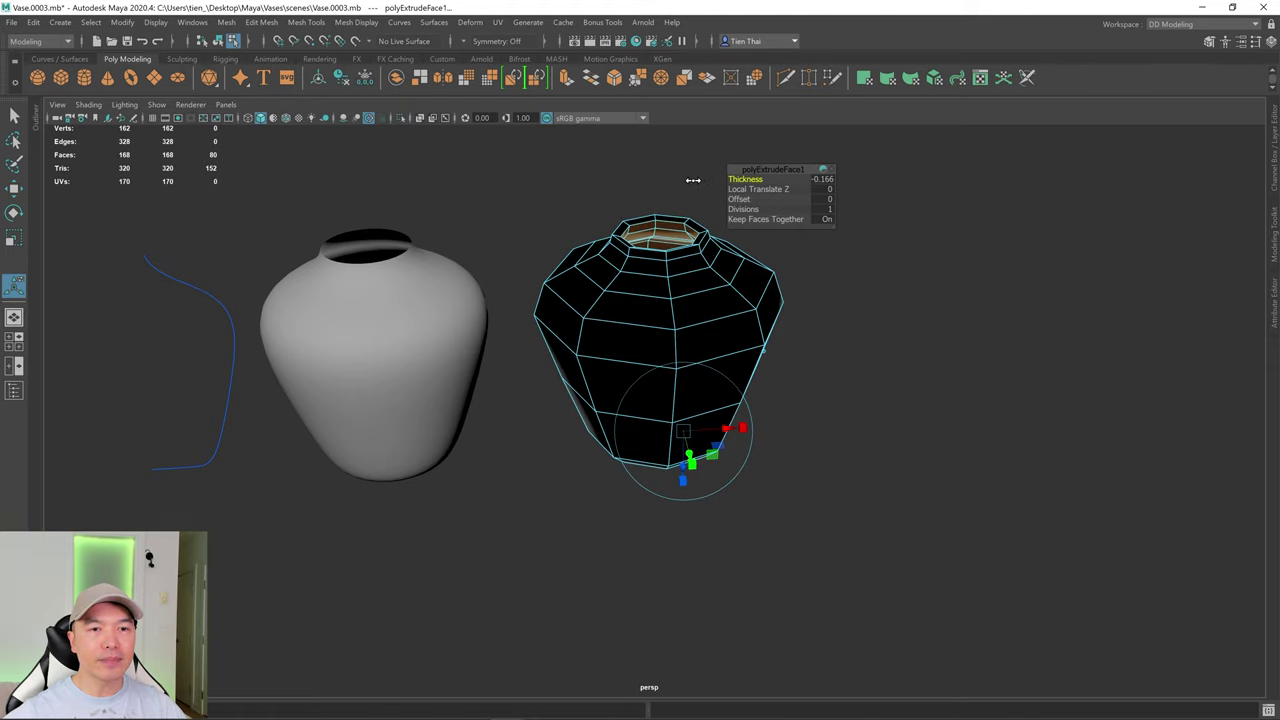
# - Reselect the extruded polygon vase as a whole object and reverse its normals
pyautogui.keyDown('alt'); pyautogui.moveTo(749, 323); pyautogui.dragTo(737, 337); pyautogui.keyUp('alt')
pyautogui.keyDown('alt'); pyautogui.moveTo(737, 337); pyautogui.dragTo(723, 363, button='right'); pyautogui.keyUp('alt')
pyautogui.keyDown('alt'); pyautogui.moveTo(723, 363); pyautogui.dragTo(690, 330); pyautogui.keyUp('alt')
pyautogui.press('q')
pyautogui.moveTo(677, 312); pyautogui.dragTo(787, 241, button='right')
pyautogui.click(787, 241)
pyautogui.click(668, 320)
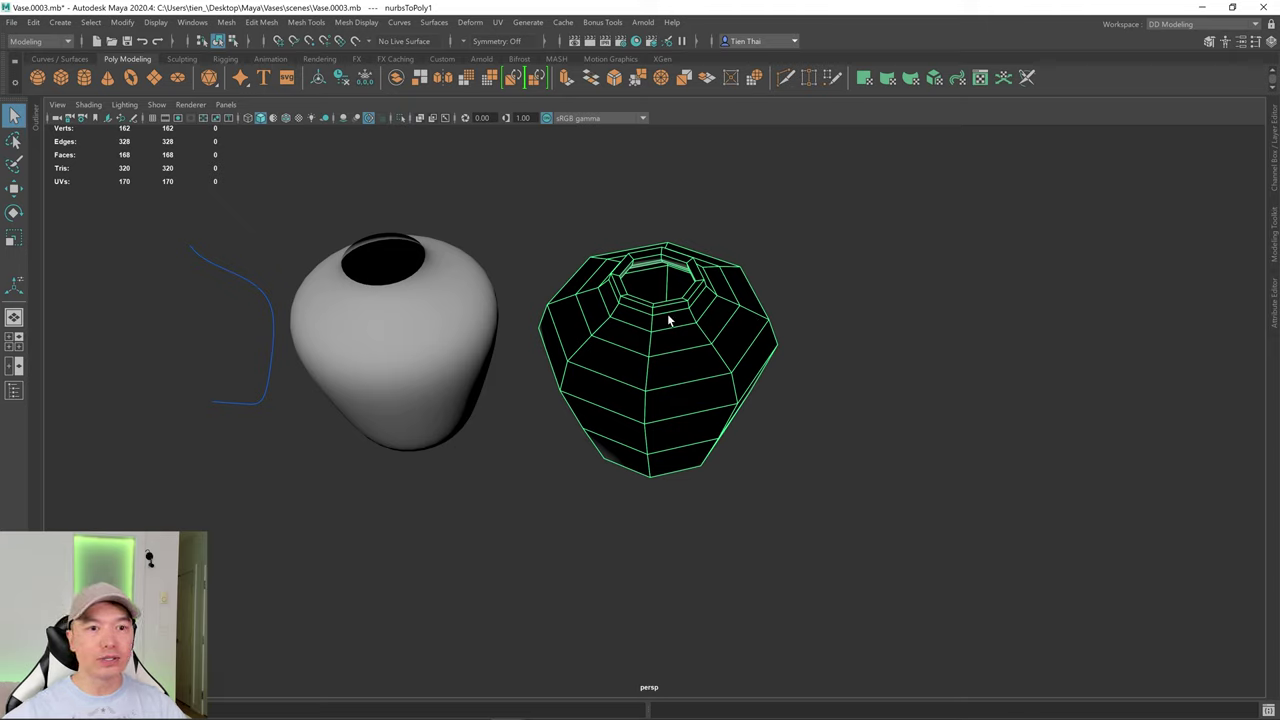
pyautogui.click(358, 23)
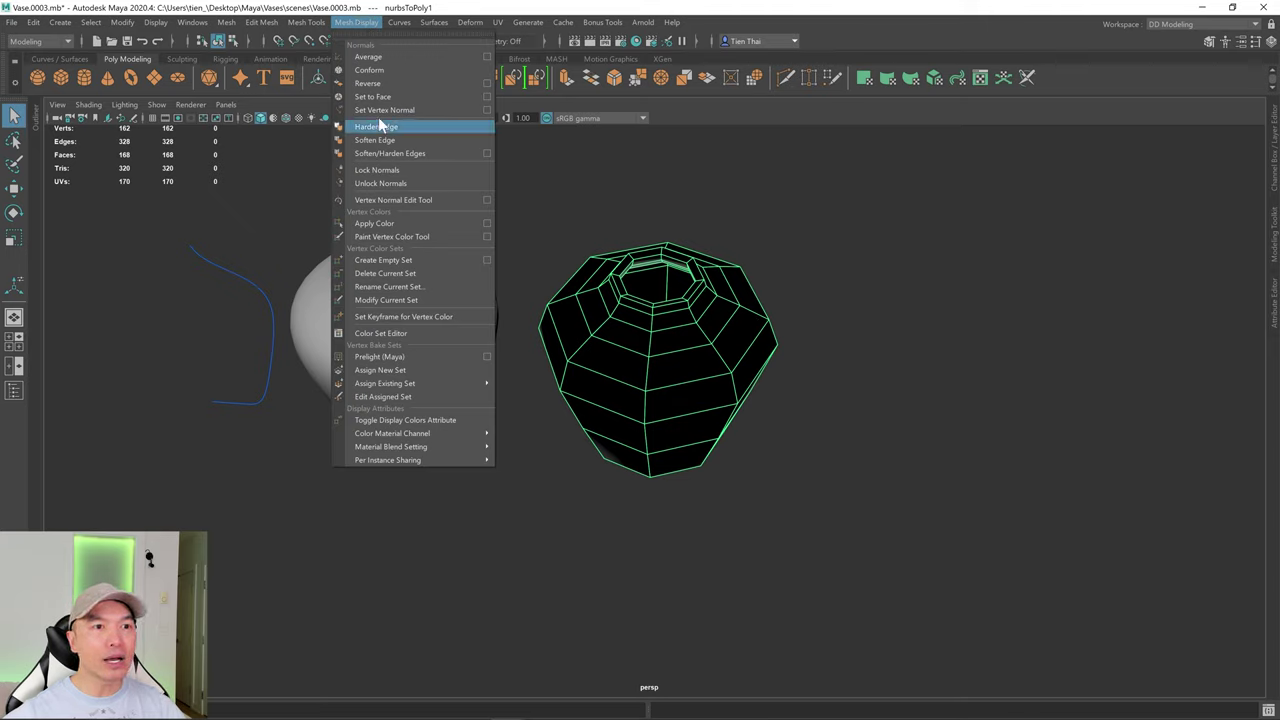
pyautogui.click(368, 83)
pyautogui.keyDown('alt'); pyautogui.moveTo(767, 344); pyautogui.dragTo(785, 383); pyautogui.keyUp('alt')
pyautogui.click(826, 374)
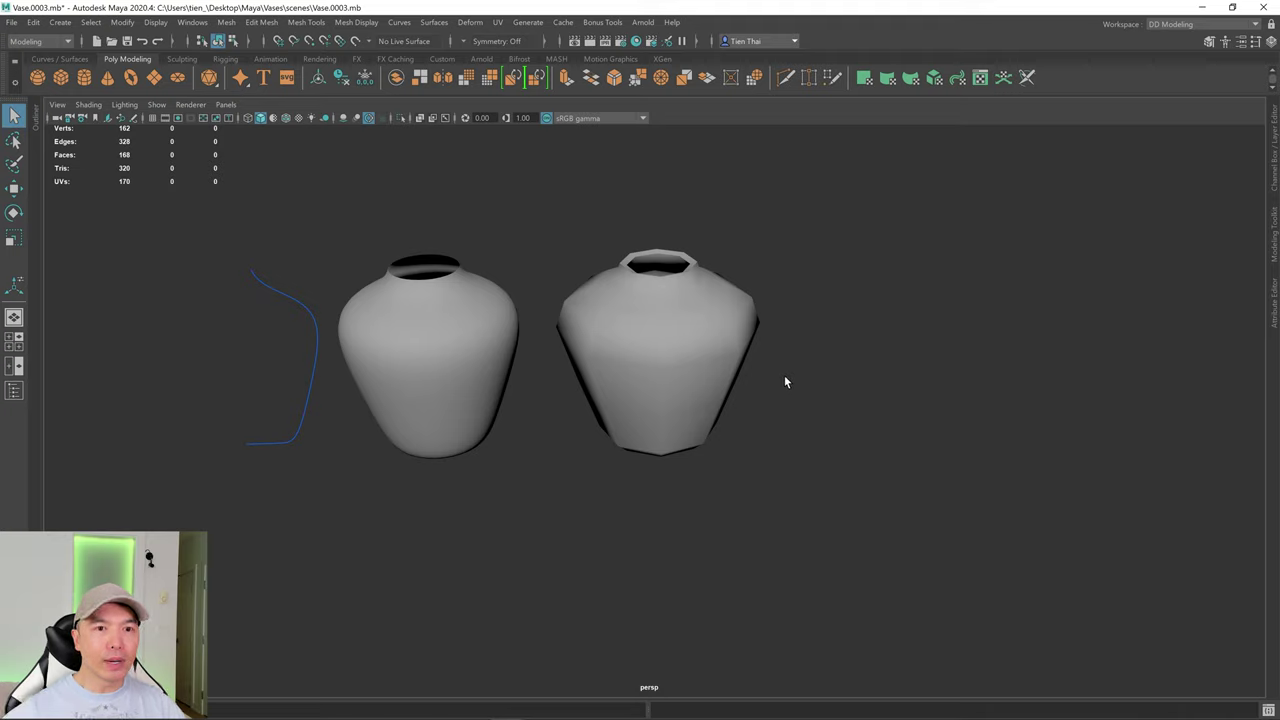
# - Smooth the polygon vase's mesh with 2 divisions and inspect the result from the underside
pyautogui.click(680, 314)
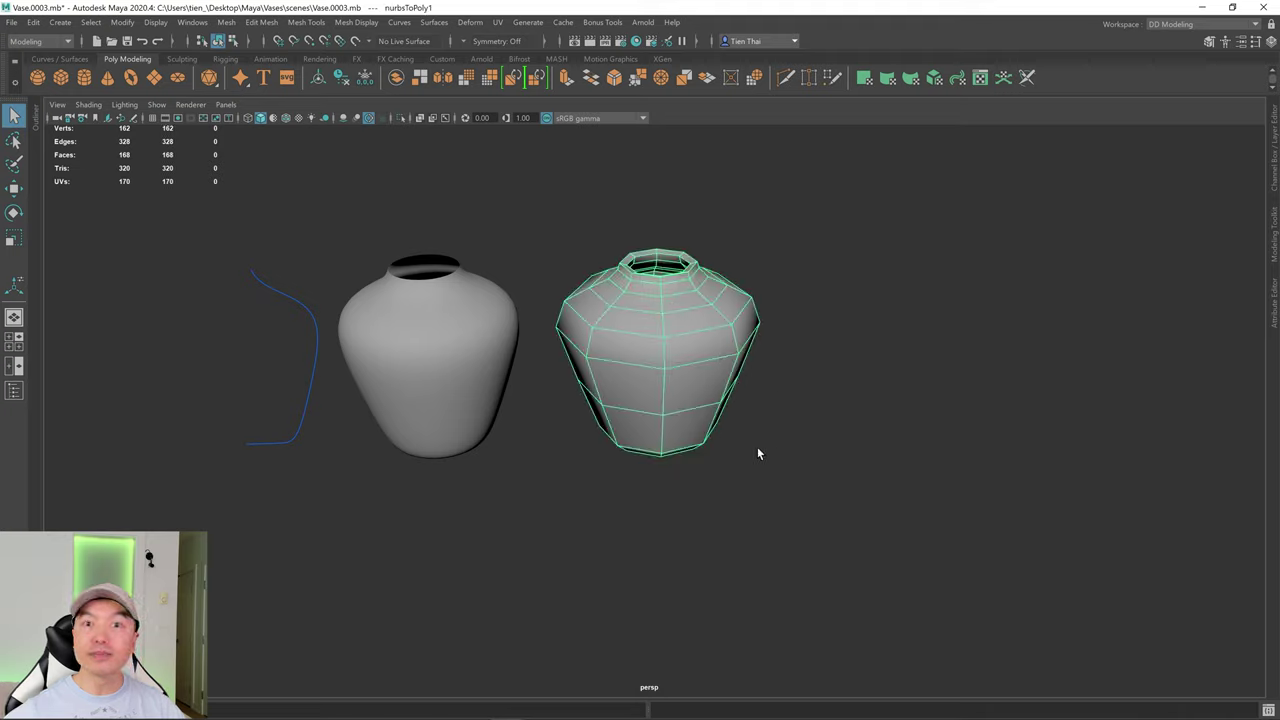
pyautogui.keyDown('alt'); pyautogui.moveTo(690, 292); pyautogui.dragTo(694, 372); pyautogui.keyUp('alt')
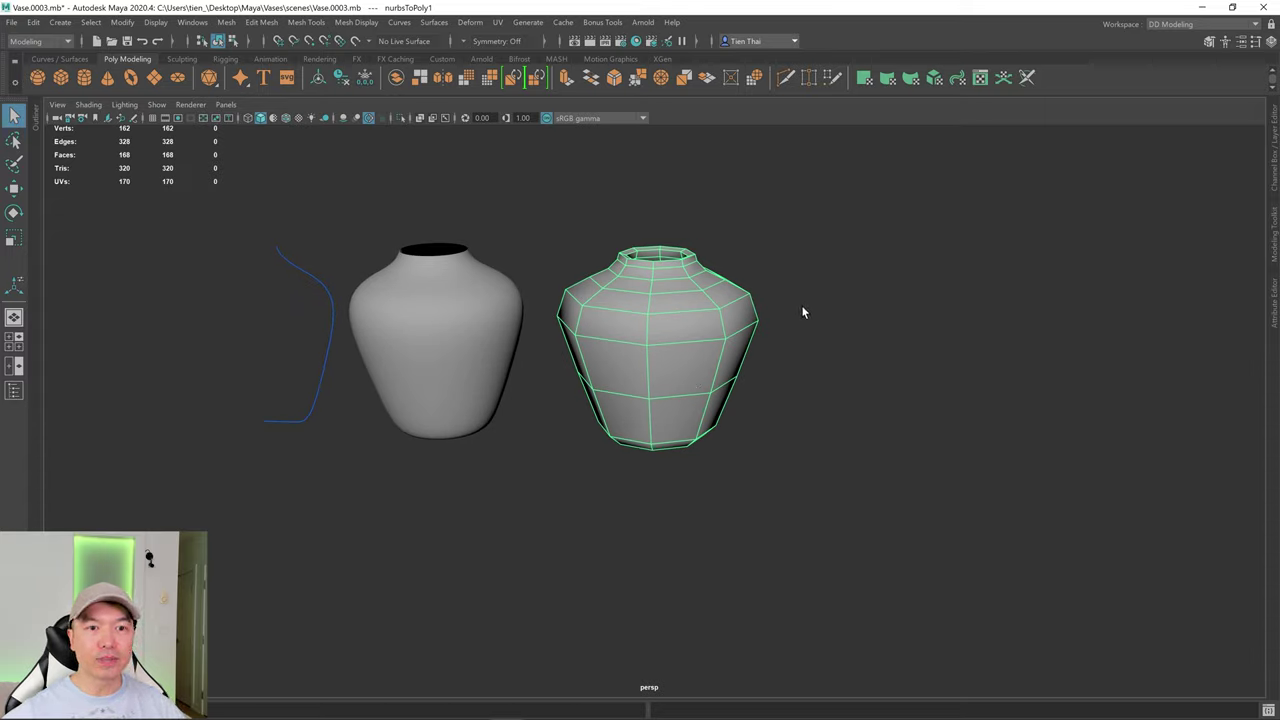
pyautogui.keyDown('shift'); pyautogui.moveTo(813, 276); pyautogui.dragTo(772, 348, button='right'); pyautogui.keyUp('shift')
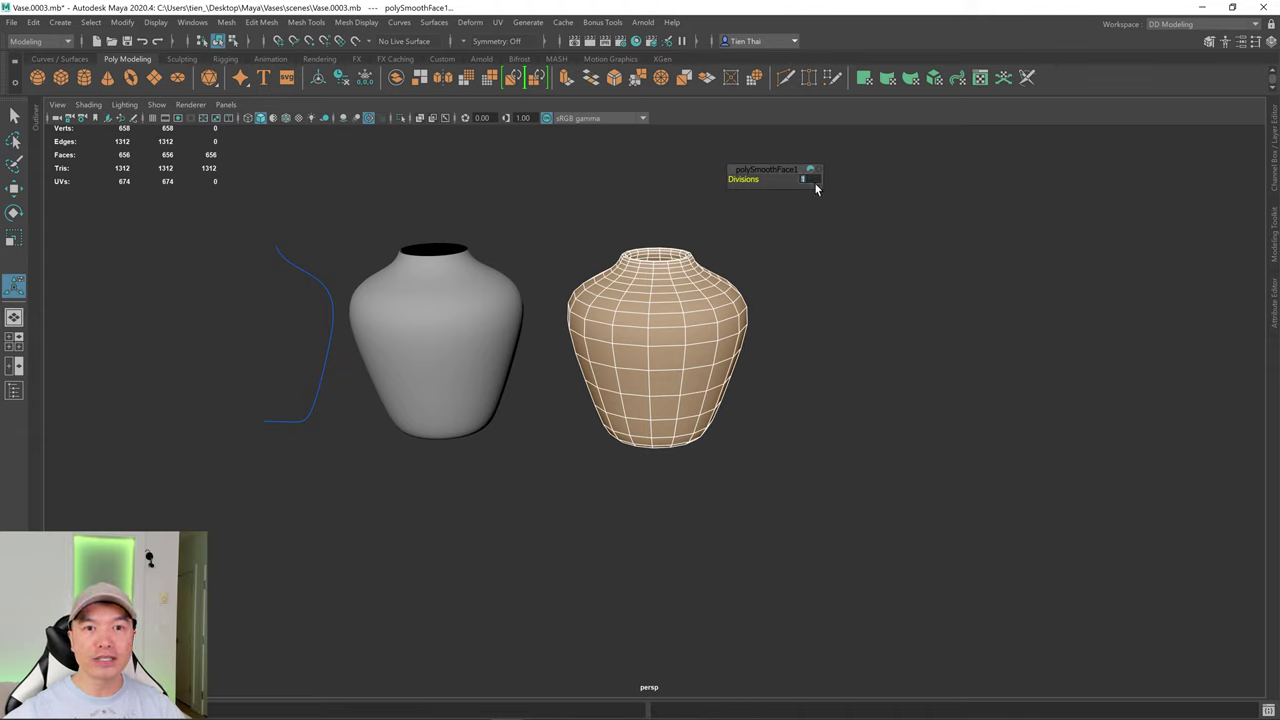
pyautogui.press('Return')
pyautogui.keyDown('alt'); pyautogui.moveTo(820, 274); pyautogui.dragTo(869, 360, button='right'); pyautogui.keyUp('alt')
pyautogui.click(869, 360)
pyautogui.keyDown('alt'); pyautogui.moveTo(869, 360); pyautogui.dragTo(786, 360); pyautogui.keyUp('alt')
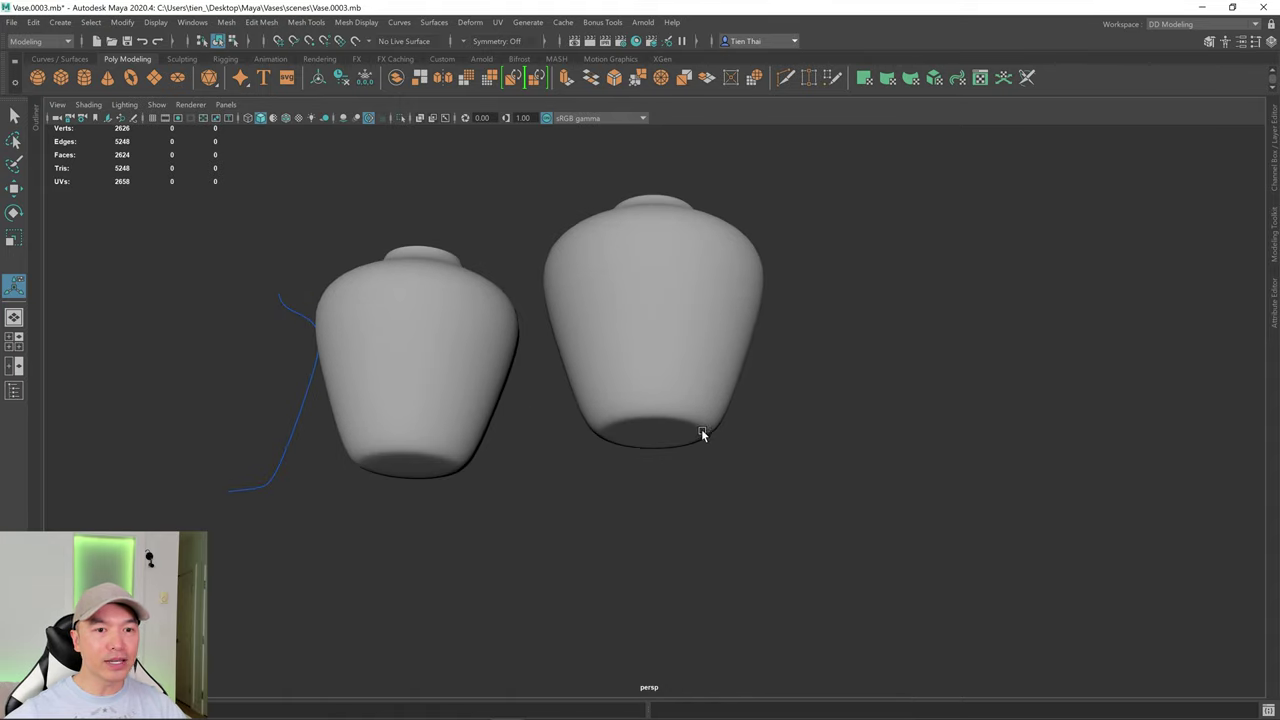
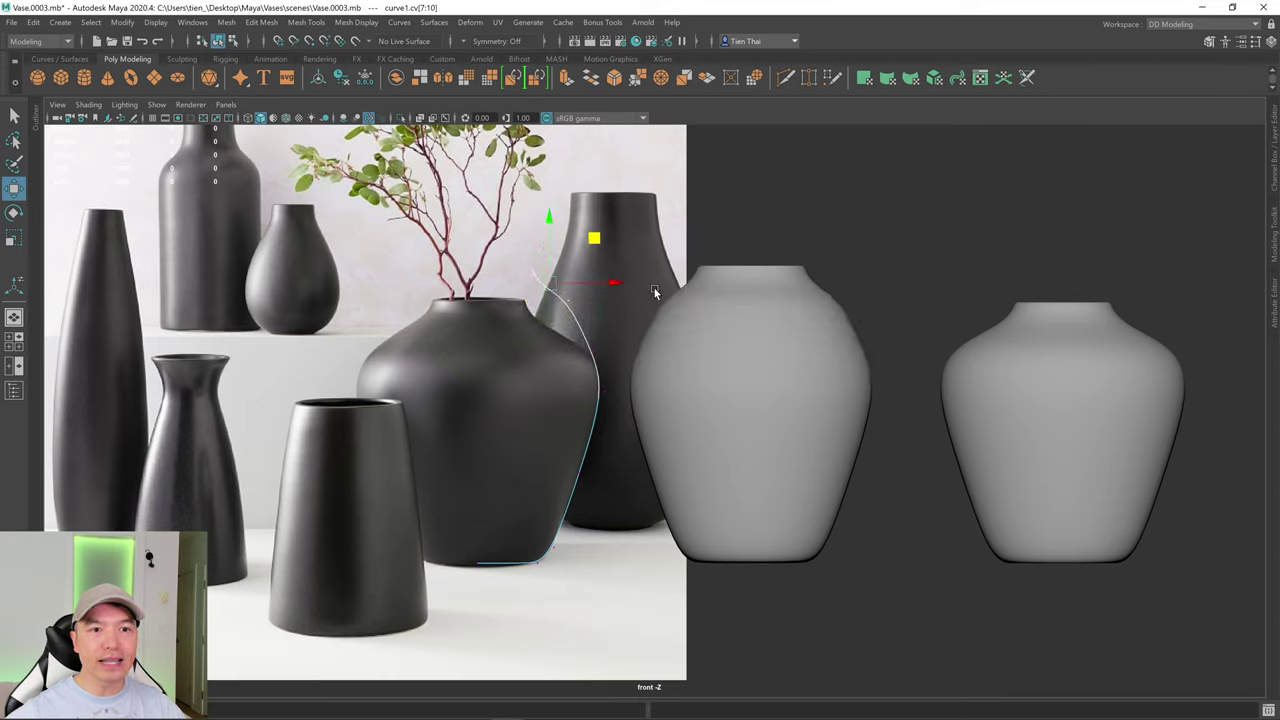
# - Raise the profile curve's two topmost control vertices and adjust the one below to lengthen the revolved vase's neck
pyautogui.moveTo(538, 286); pyautogui.dragTo(516, 256)
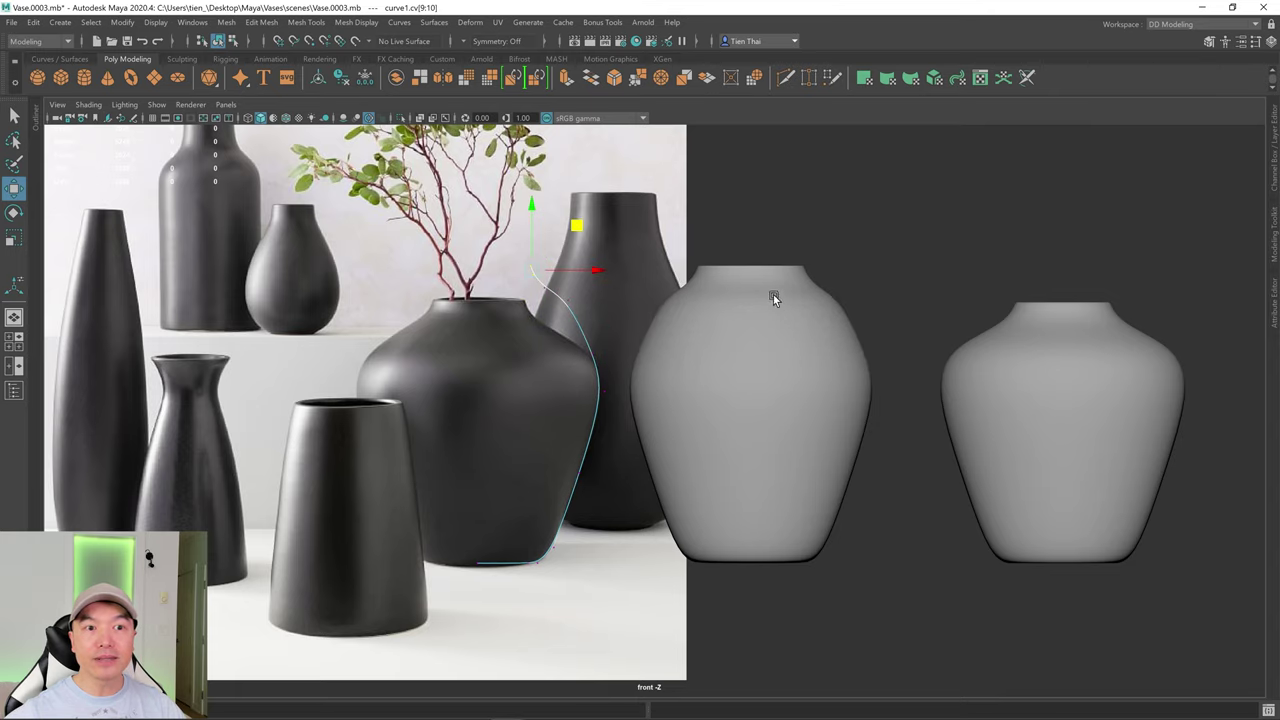
pyautogui.moveTo(573, 229); pyautogui.dragTo(581, 201, button='middle')
pyautogui.click(548, 284)
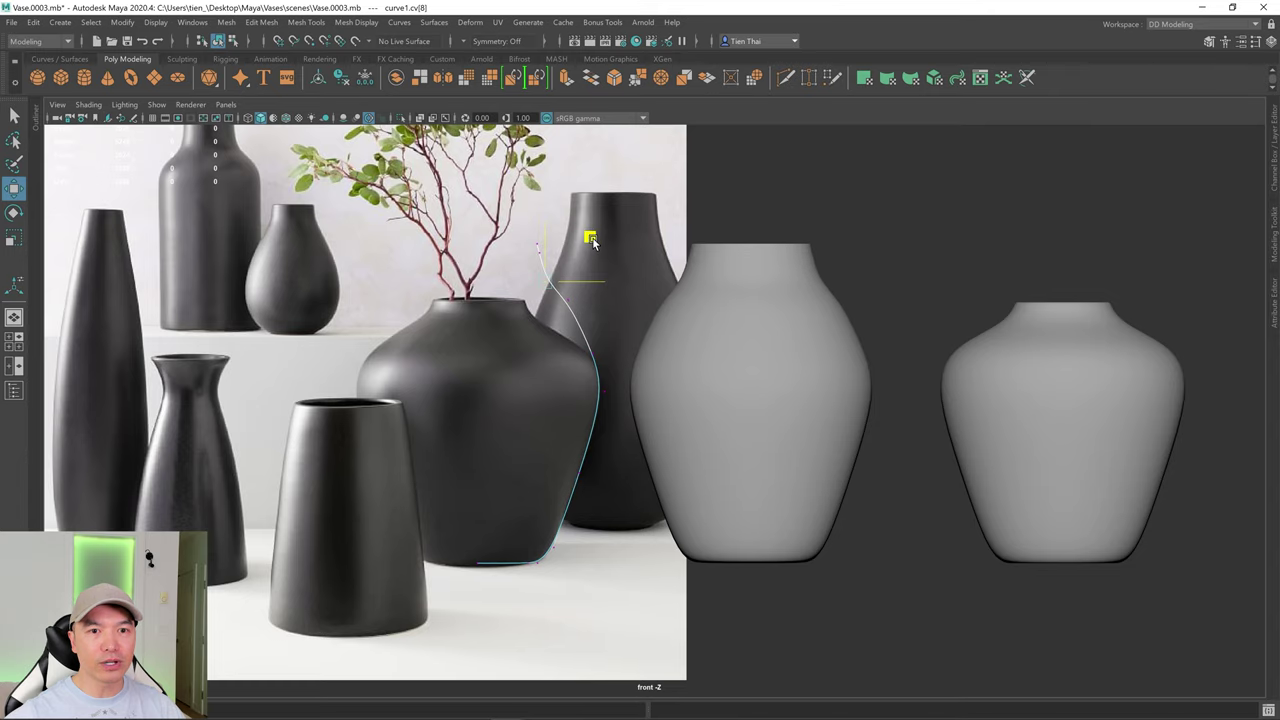
# - Move the profile curve's control vertices 1 to 3 at the base corner inward to narrow the revolved vase's foot
pyautogui.keyDown('alt'); pyautogui.moveTo(510, 541); pyautogui.dragTo(517, 514, button='middle'); pyautogui.keyUp('alt')
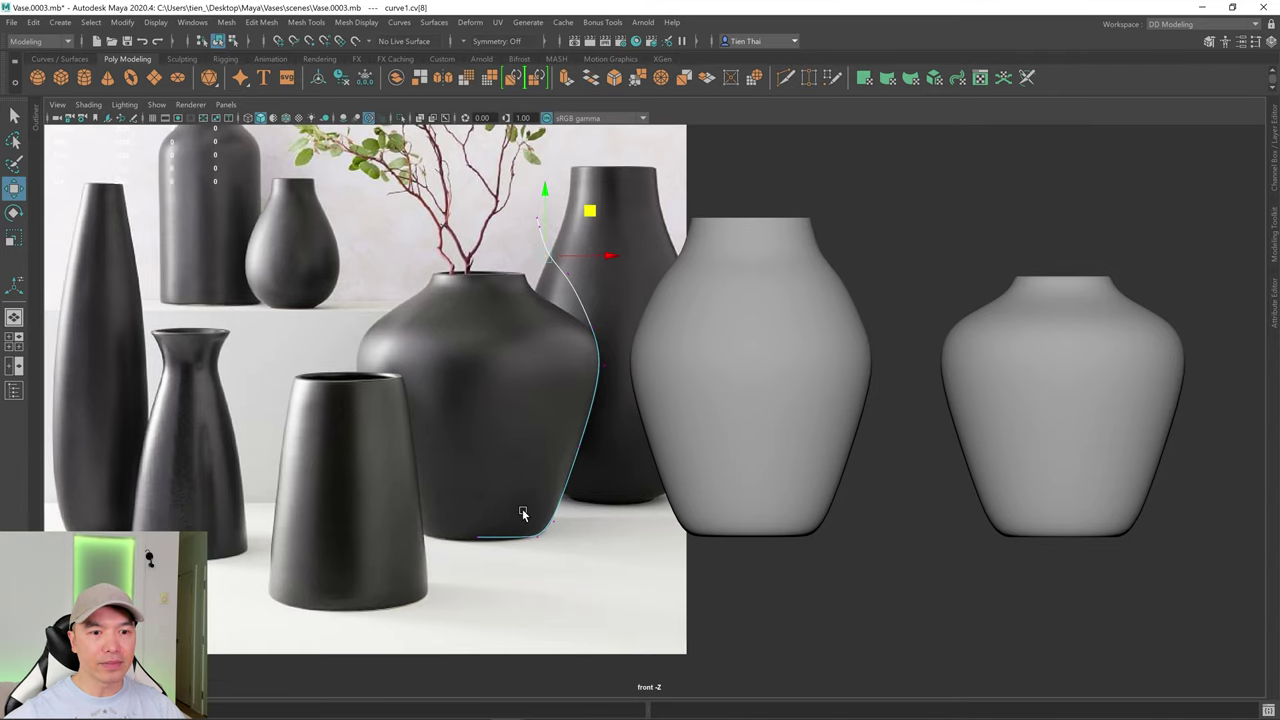
pyautogui.scroll(1, 523, 517)
pyautogui.moveTo(523, 517); pyautogui.dragTo(580, 530)
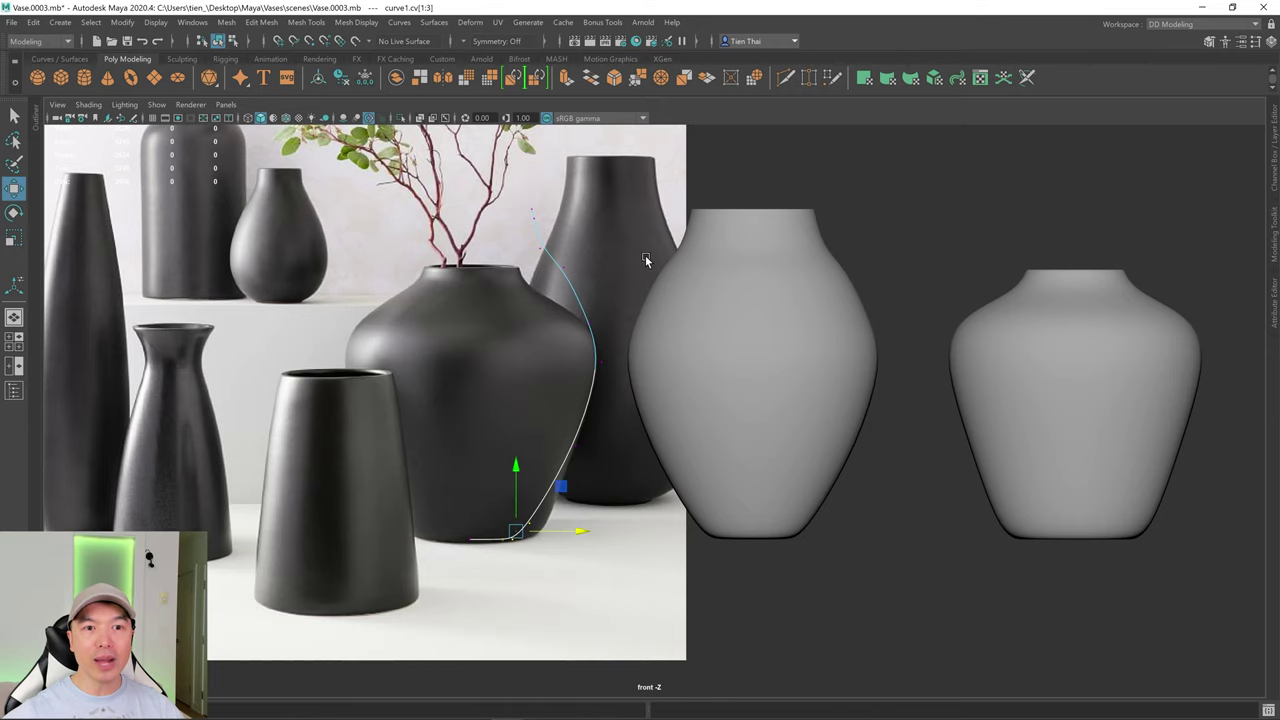
# - Move the profile curve's control vertex 7 slightly inward and down to slope the revolved vase's shoulder
pyautogui.keyDown('alt'); pyautogui.moveTo(645, 258); pyautogui.dragTo(637, 312, button='middle'); pyautogui.keyUp('alt')
pyautogui.click(558, 336)
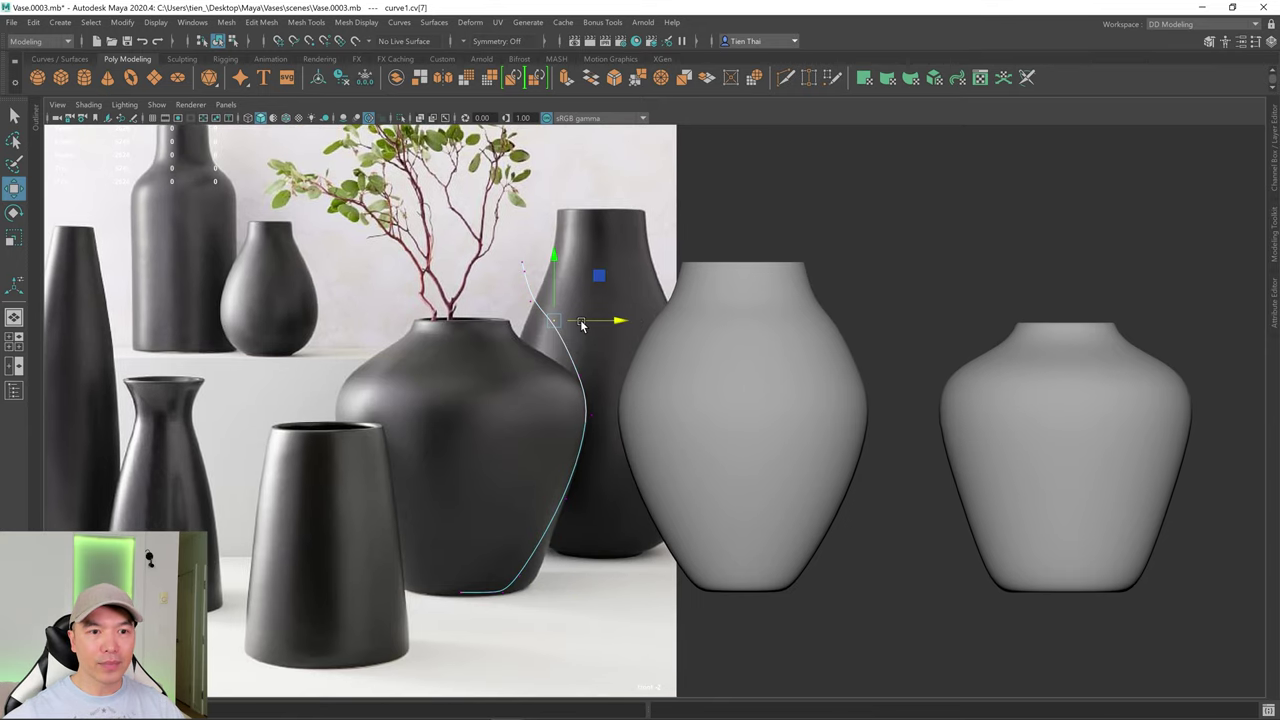
pyautogui.moveTo(600, 280); pyautogui.dragTo(594, 290)
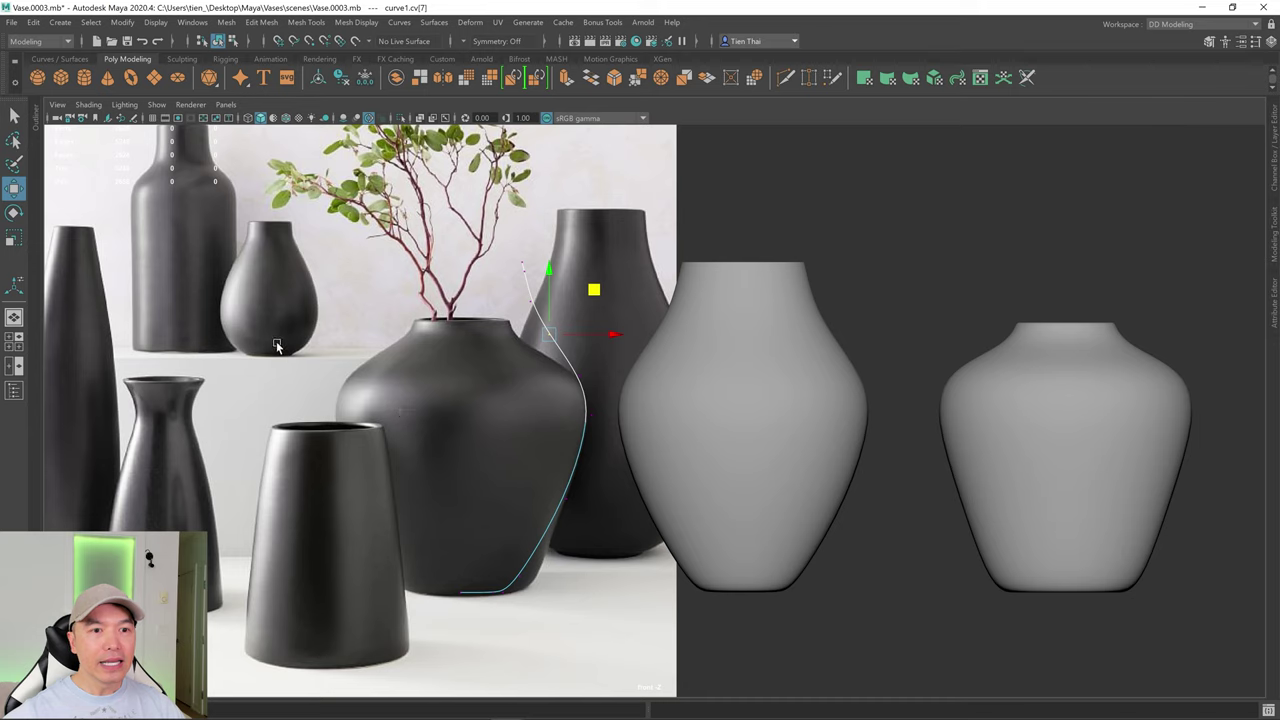
# - Duplicate the reshaped revolved vase surface and move the copy horizontally to the far side of the polygon vase
pyautogui.keyDown('alt'); pyautogui.moveTo(278, 346); pyautogui.dragTo(396, 399, button='middle'); pyautogui.keyUp('alt')
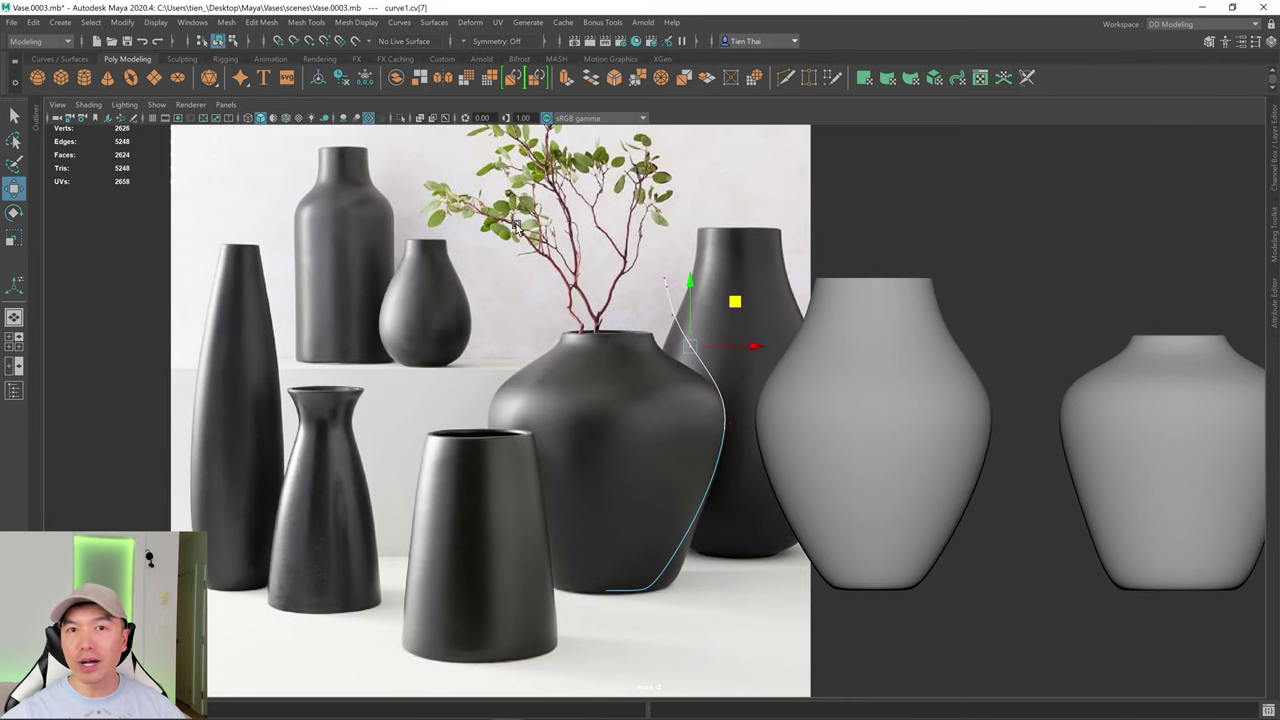
pyautogui.keyDown('alt'); pyautogui.moveTo(857, 406); pyautogui.dragTo(754, 418, button='middle'); pyautogui.keyUp('alt')
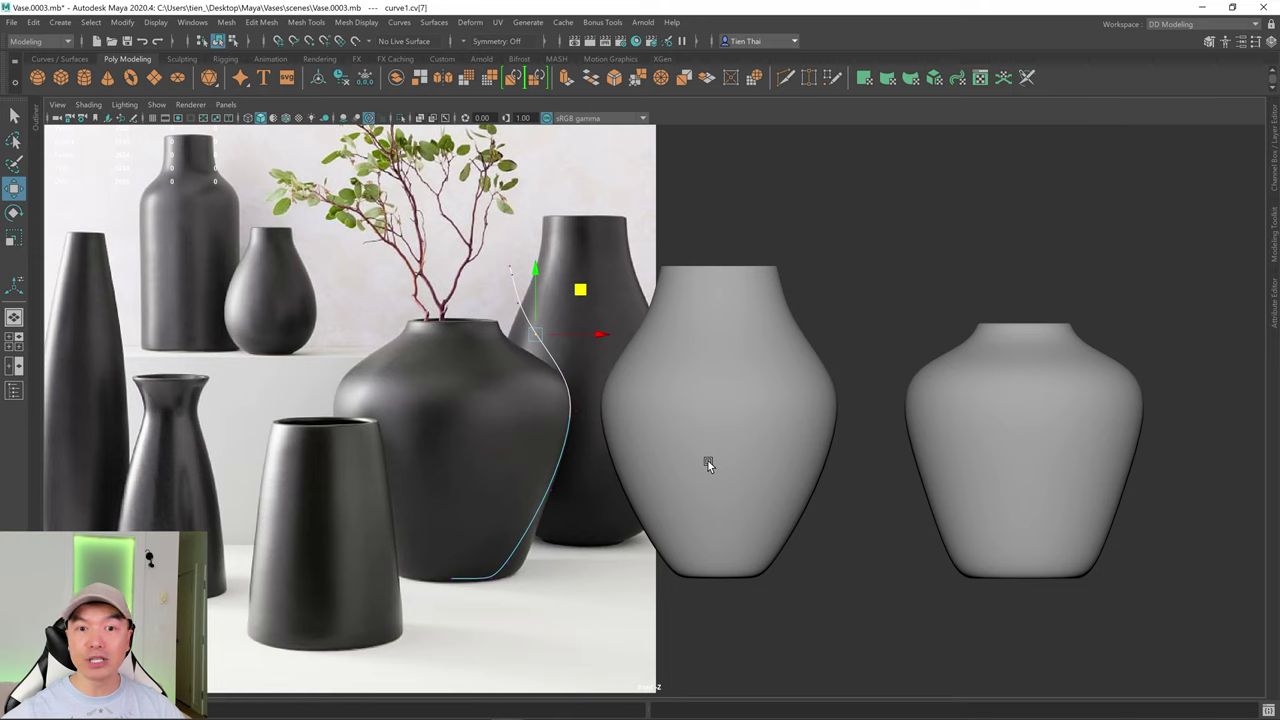
pyautogui.scroll(-1, 707, 459)
pyautogui.press('q')
pyautogui.click(753, 469)
pyautogui.press('w')
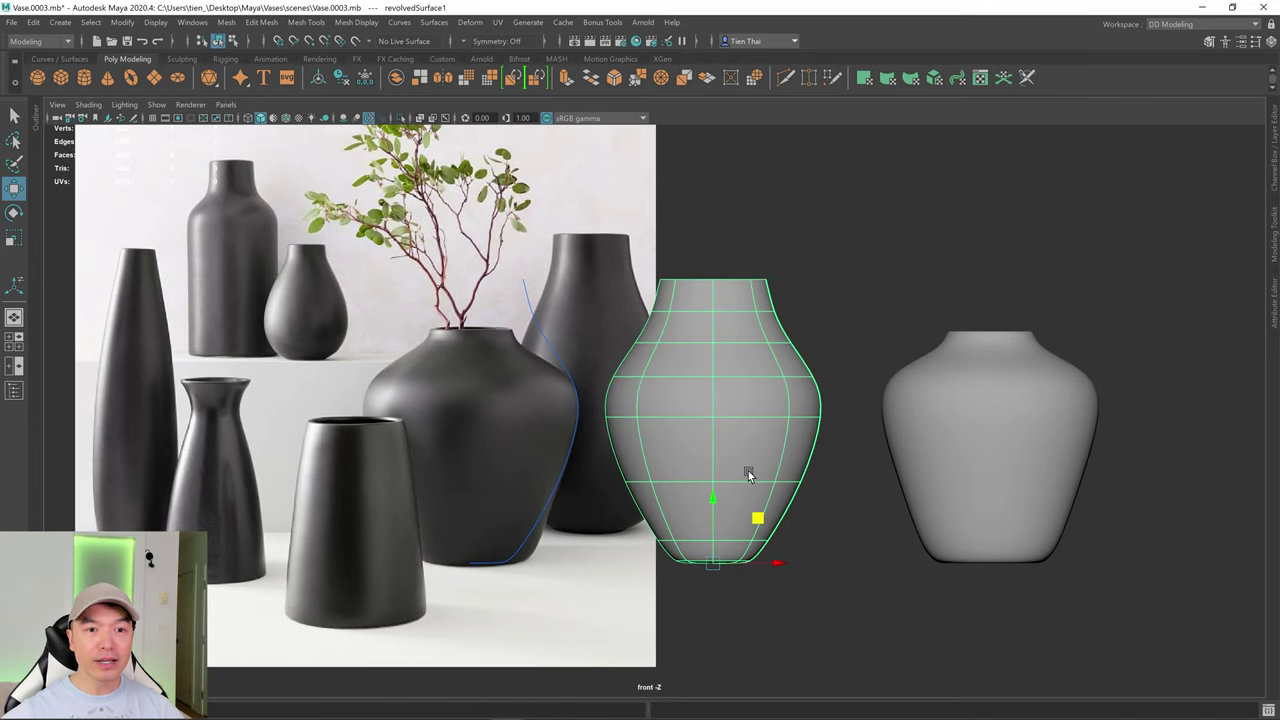
pyautogui.scroll(-1, 748, 471)
pyautogui.keyDown('alt'); pyautogui.moveTo(760, 462); pyautogui.dragTo(677, 456, button='middle'); pyautogui.keyUp('alt')
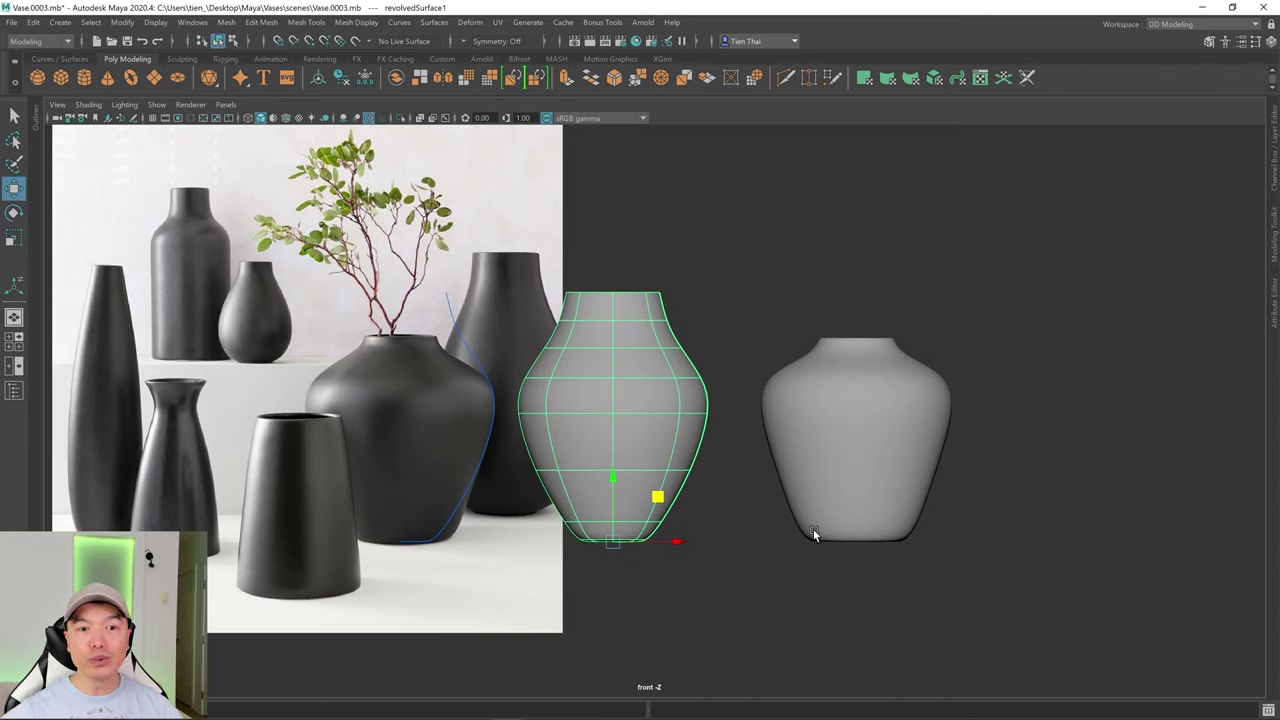
pyautogui.hotkey('ctrl', 'd')
pyautogui.moveTo(680, 543); pyautogui.dragTo(1140, 542)
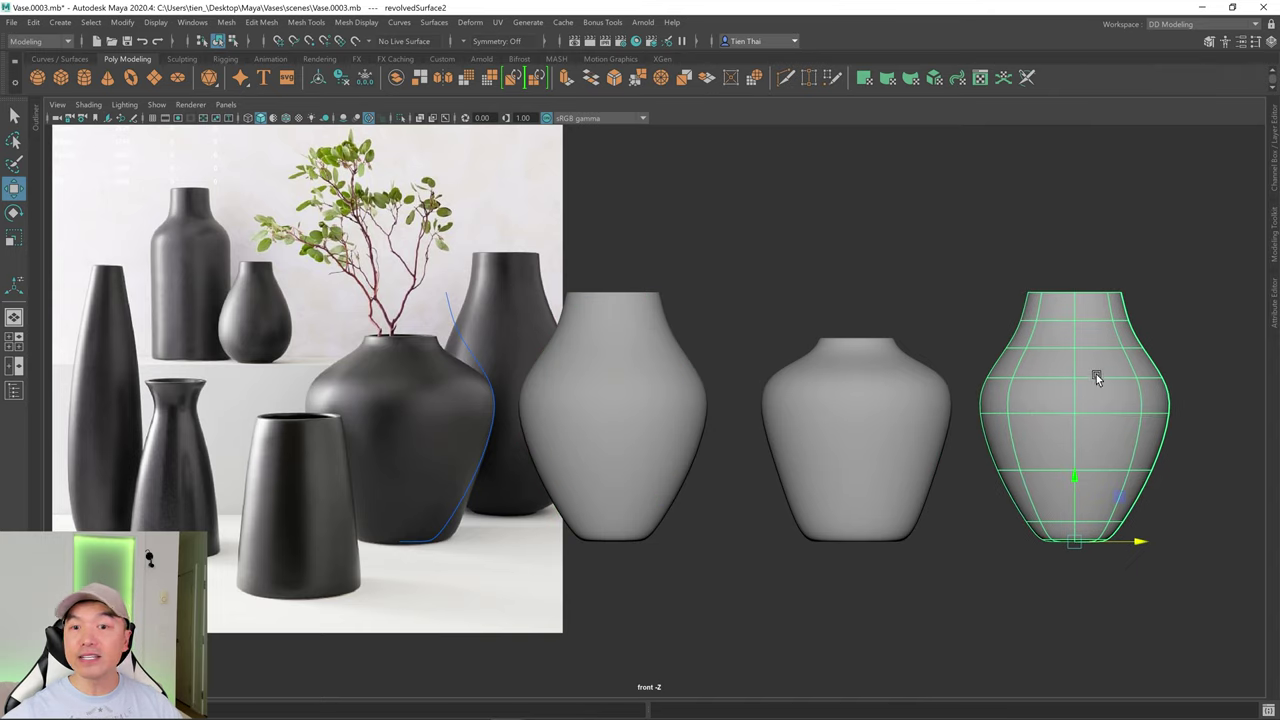
# - Move the profile curve's control vertices 5 to 10 down and inward to make the original revolved vase shorter and narrower
pyautogui.click(466, 312)
pyautogui.moveTo(509, 277); pyautogui.dragTo(440, 276, button='right')
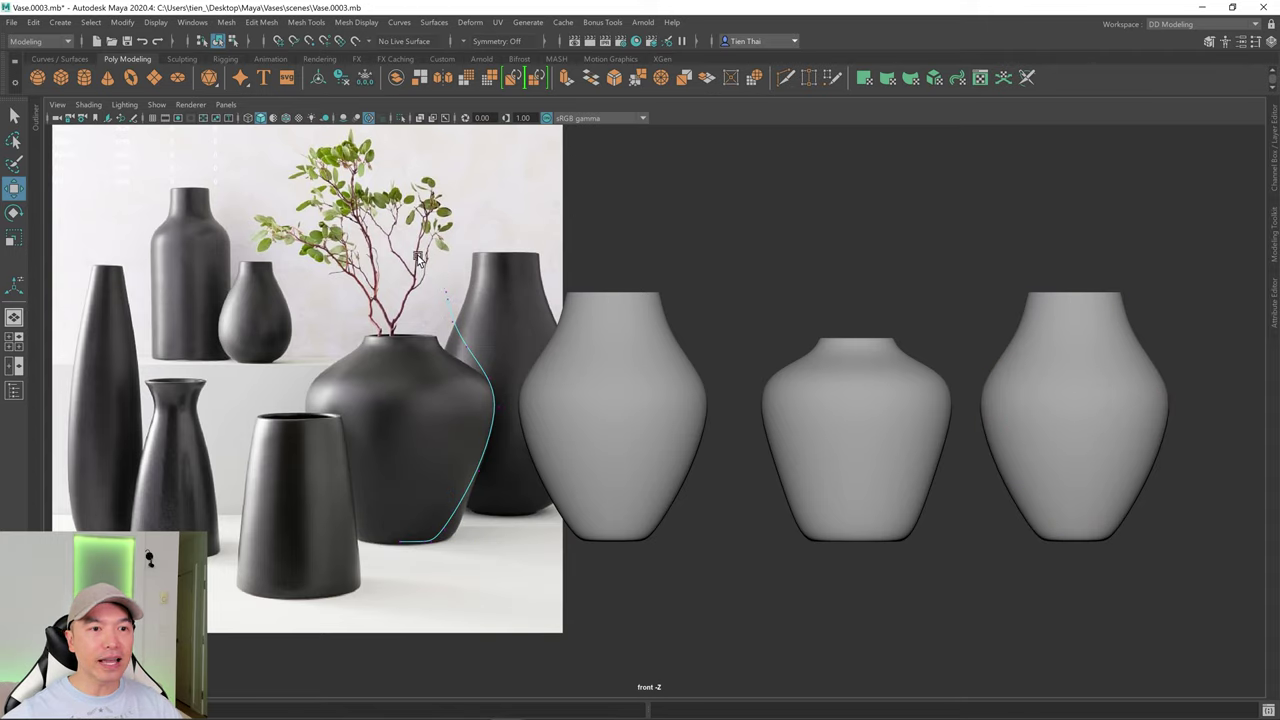
pyautogui.moveTo(416, 255); pyautogui.dragTo(507, 380)
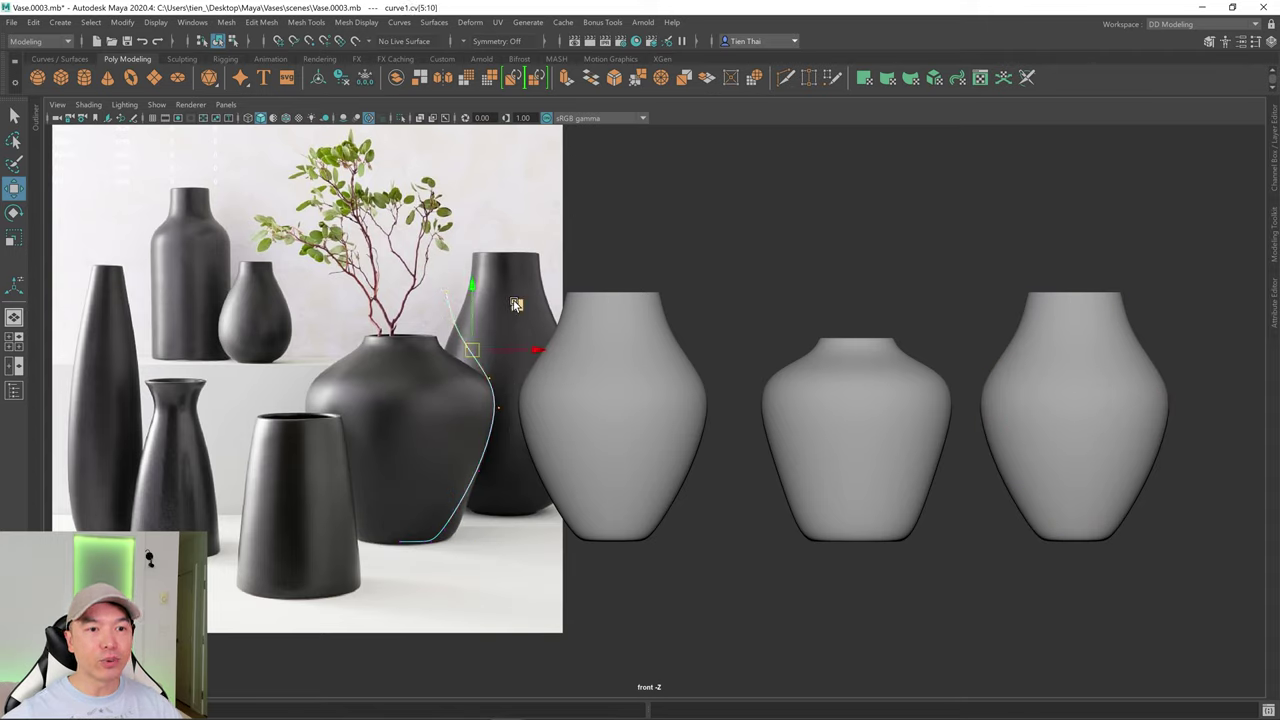
pyautogui.moveTo(517, 305); pyautogui.dragTo(507, 330)
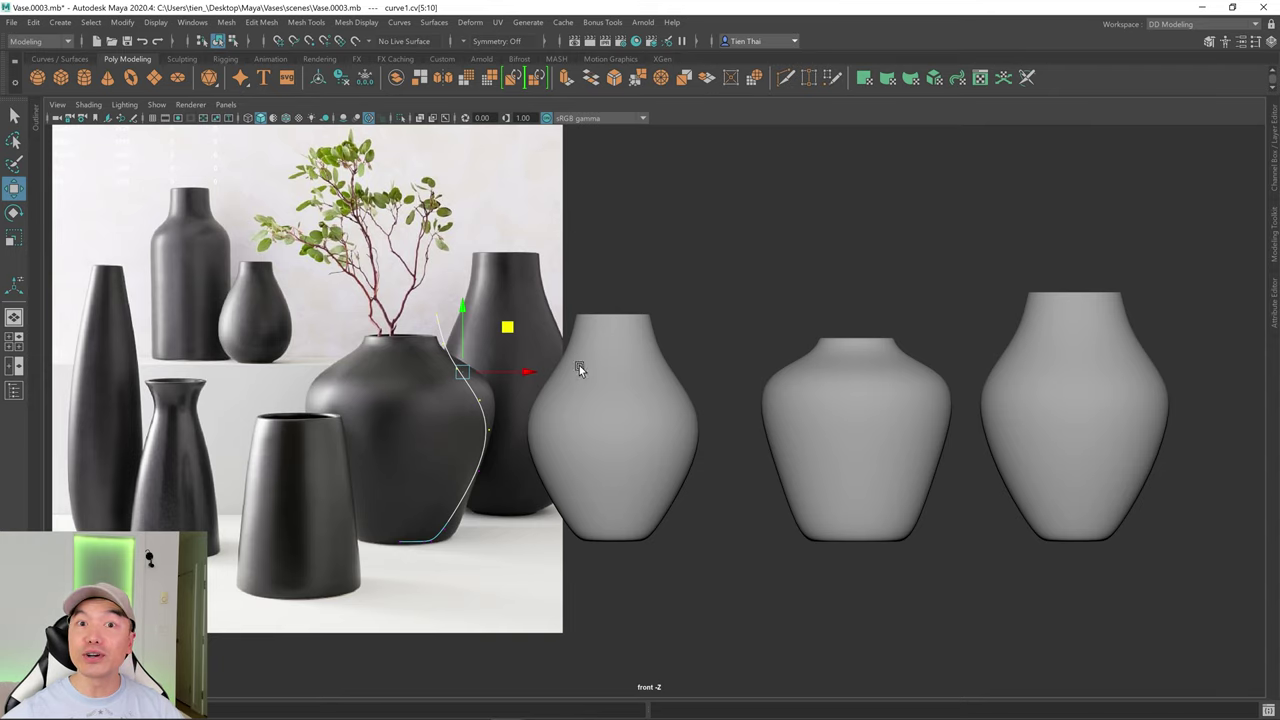
# - Review the three vases in the front view and a full-size perspective view, and select the smoothed polygon vase
pyautogui.click(602, 388)
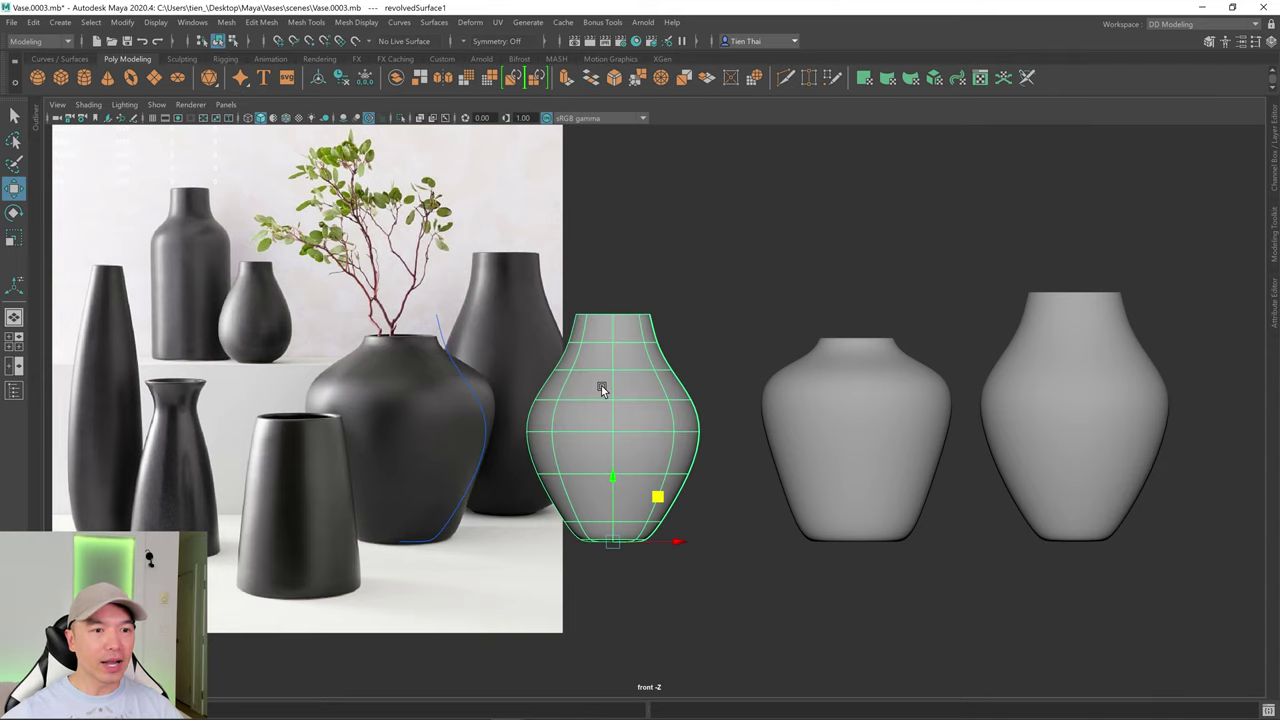
pyautogui.click(597, 289)
pyautogui.scroll(3, 589, 301)
pyautogui.scroll(-3, 589, 301)
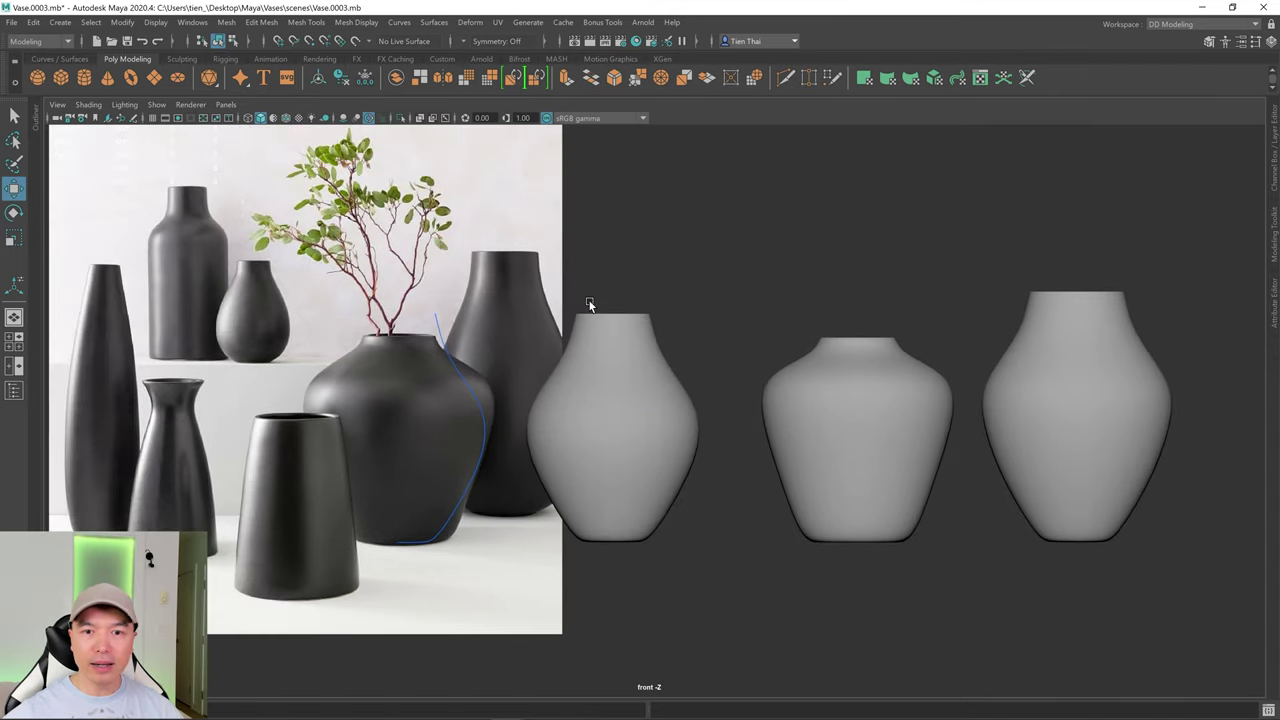
pyautogui.press('space')
pyautogui.press('space')
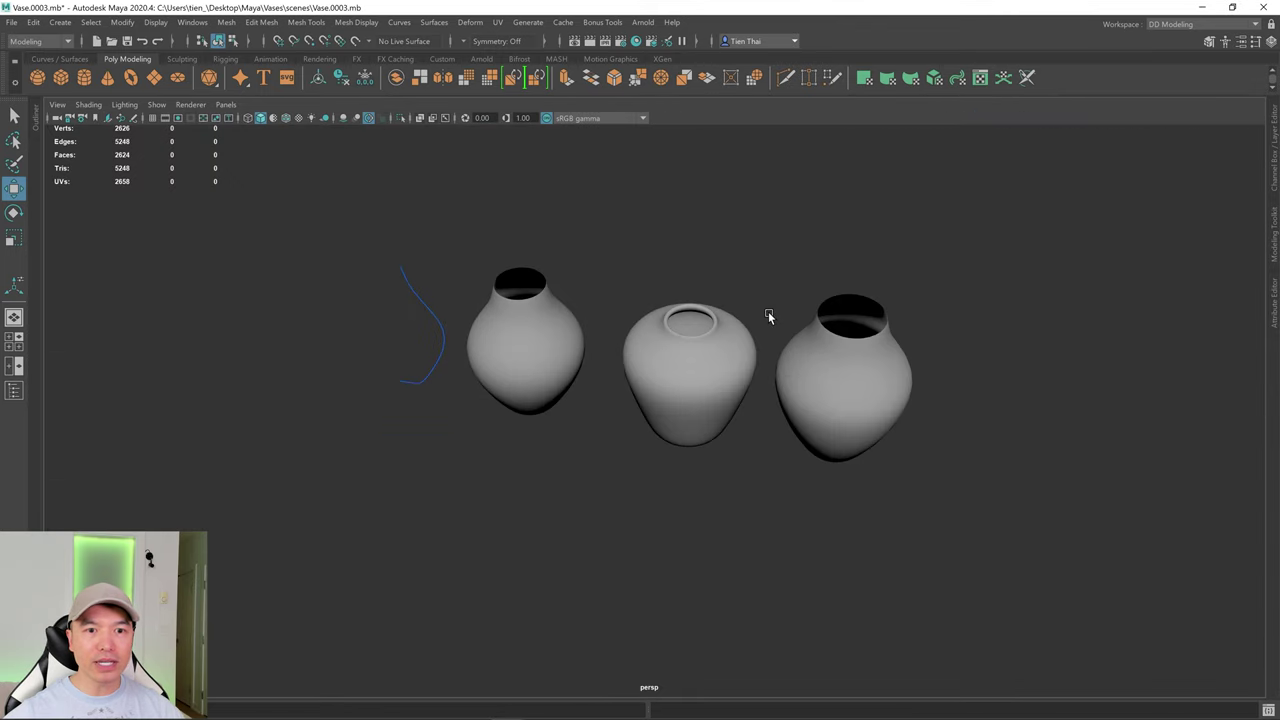
pyautogui.press('q')
pyautogui.click(700, 368)
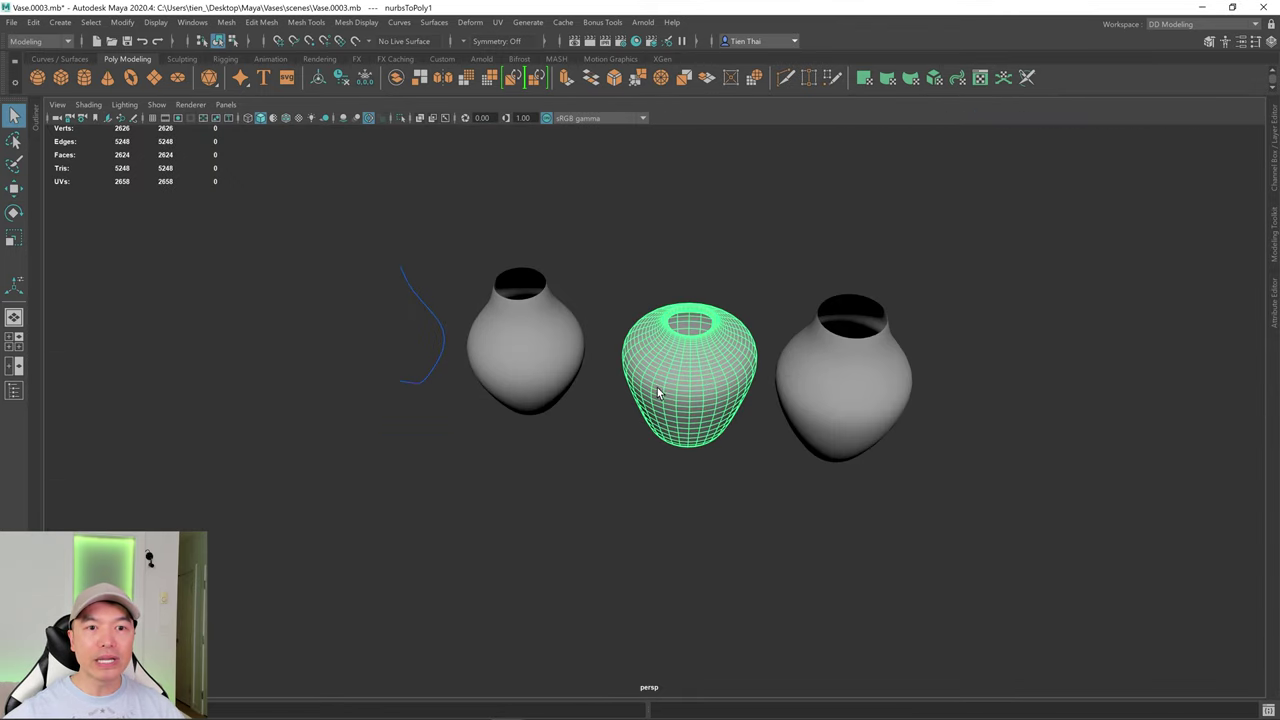
pyautogui.moveTo(682, 393)
pyautogui.keyDown('alt'); pyautogui.mouseDown()
pyautogui.moveTo(571, 366)
pyautogui.moveTo(506, 369)
pyautogui.moveTo(654, 371)
pyautogui.moveTo(687, 394)
pyautogui.moveTo(843, 394)
pyautogui.moveTo(703, 400)
pyautogui.mouseUp(); pyautogui.keyUp('alt')
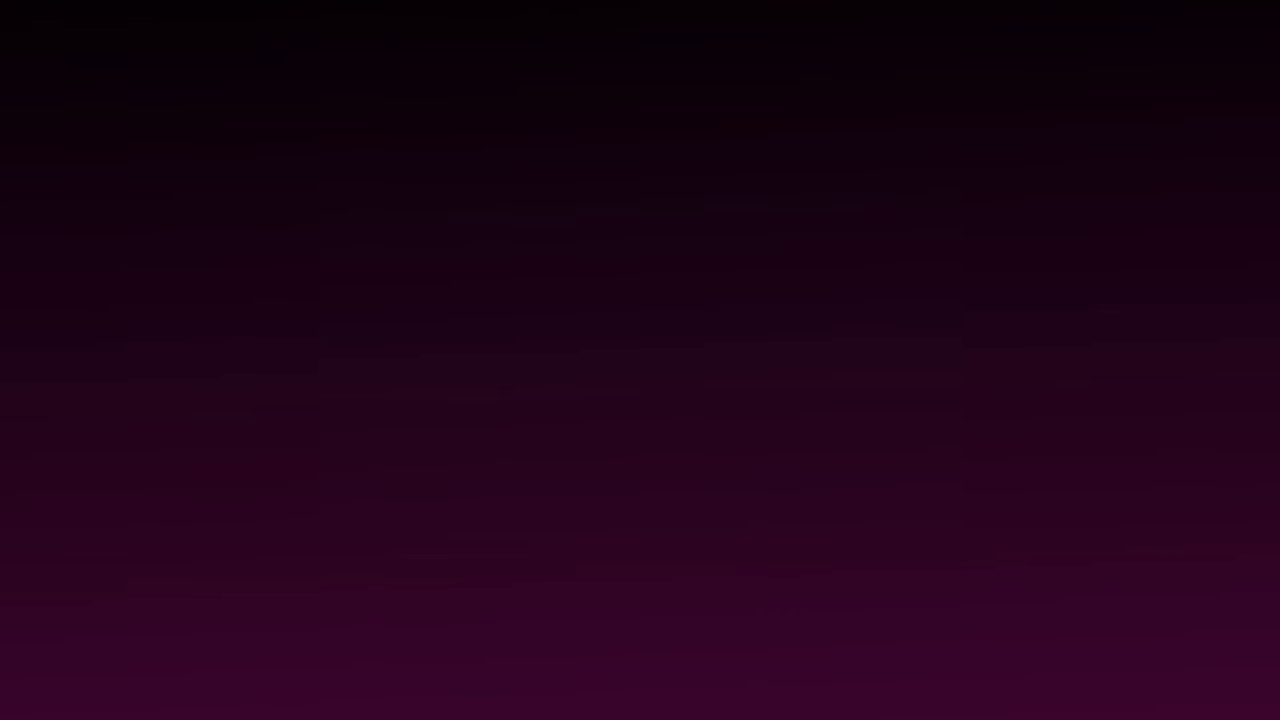